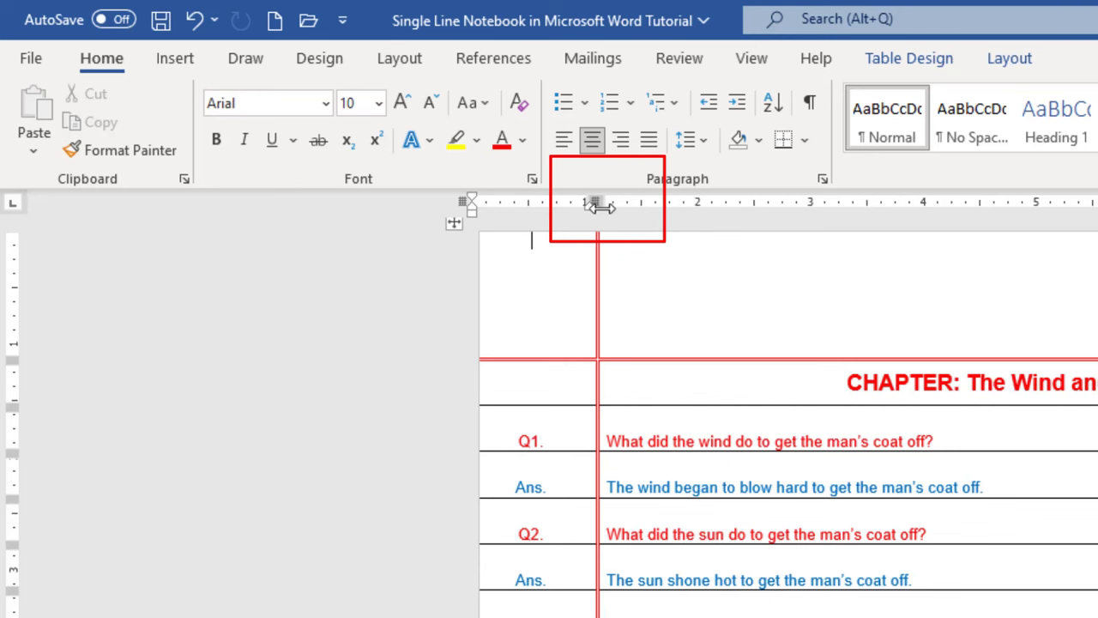
- Toggle the ruler off and back on in View, then place the cursor beside the chapter heading
left_click(752, 60)
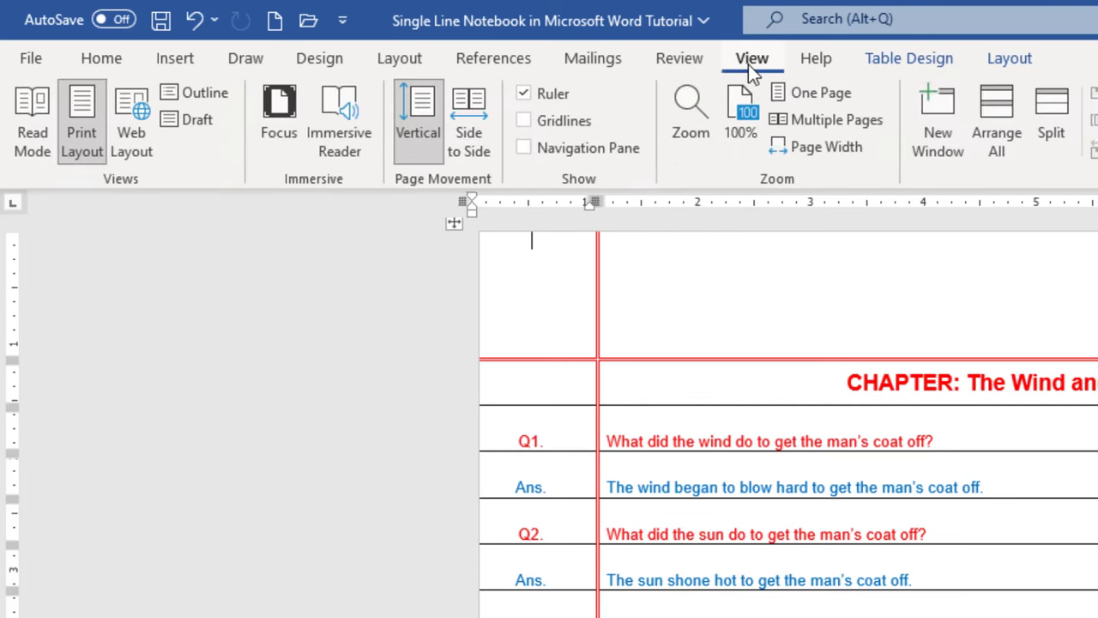
left_click(556, 99)
left_click(558, 97)
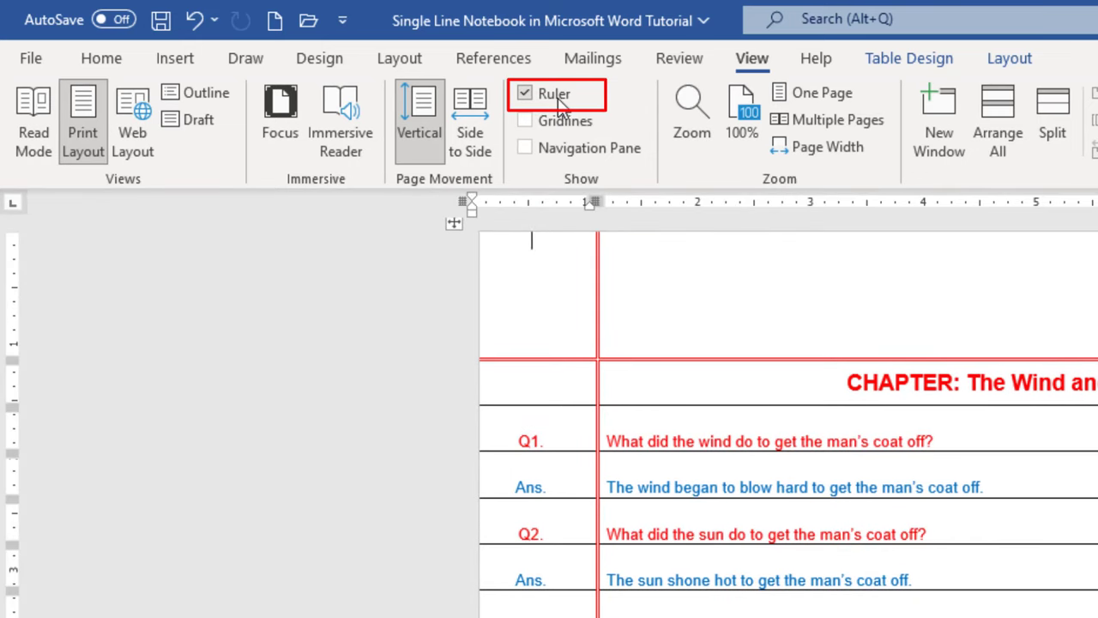
left_click(572, 388)
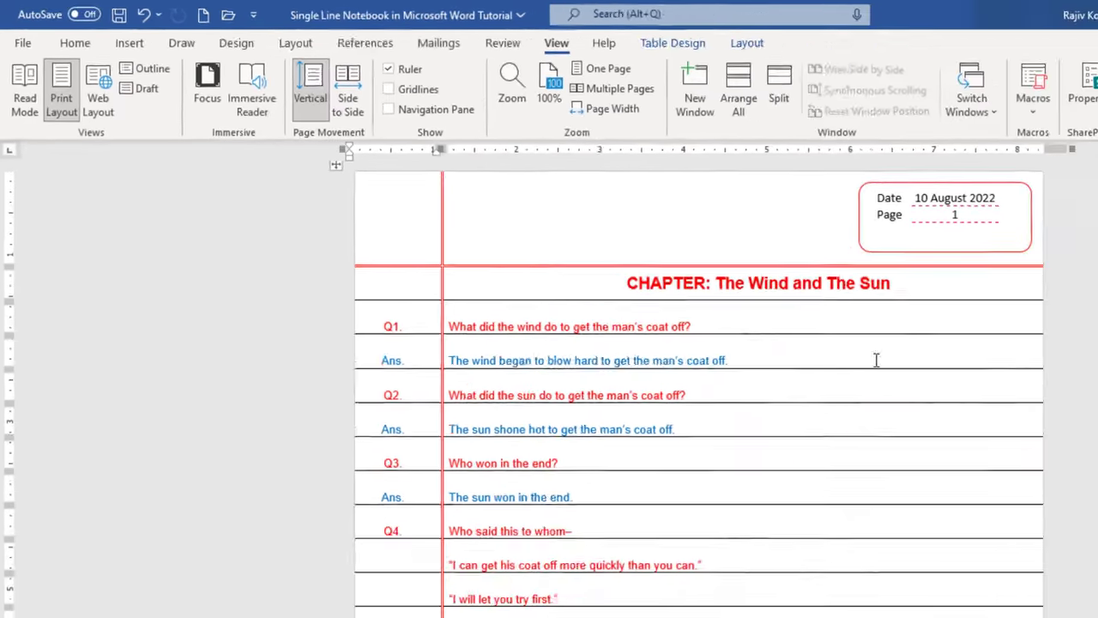
scroll(678, 368, "down", 5)
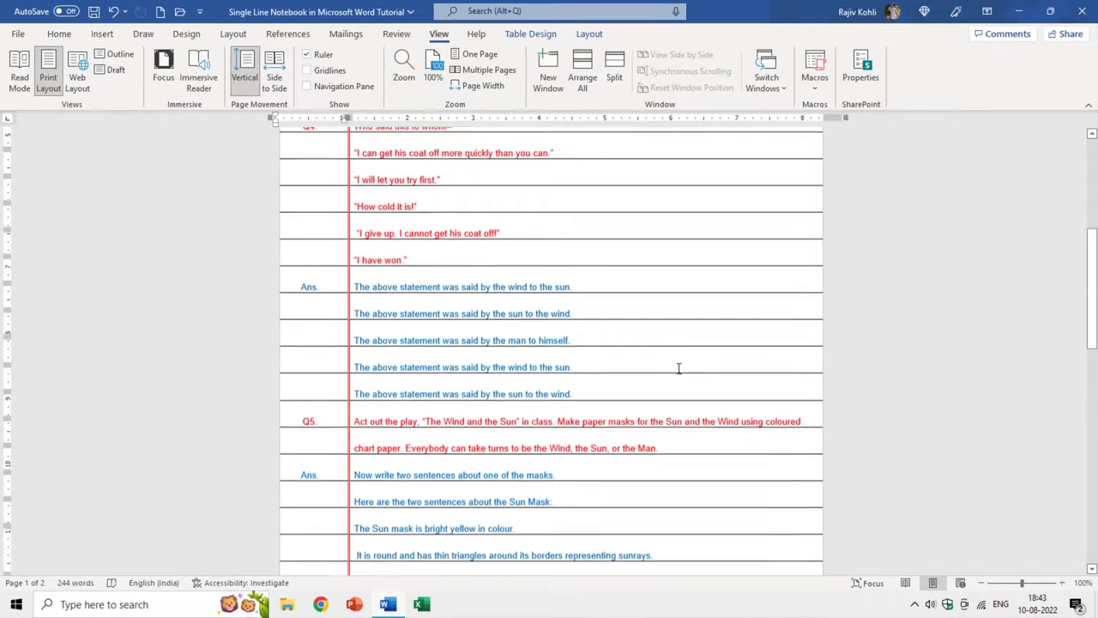
- Review the notebook sample from the CHAPTER heading to the blank page 2 and back
scroll(679, 368, "up", 5)
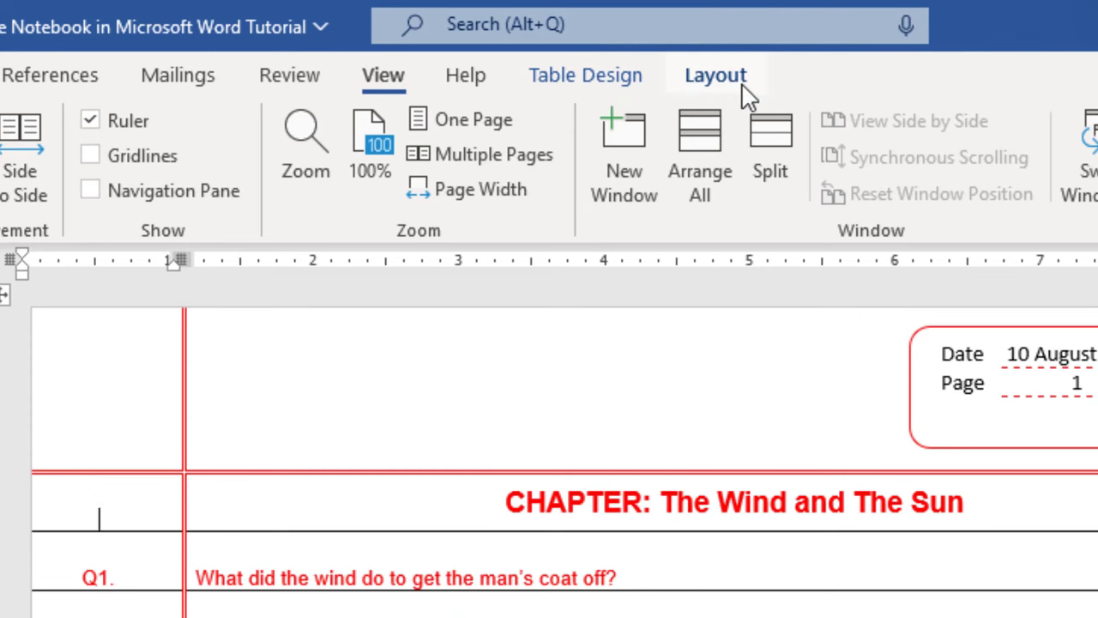
left_click(313, 509)
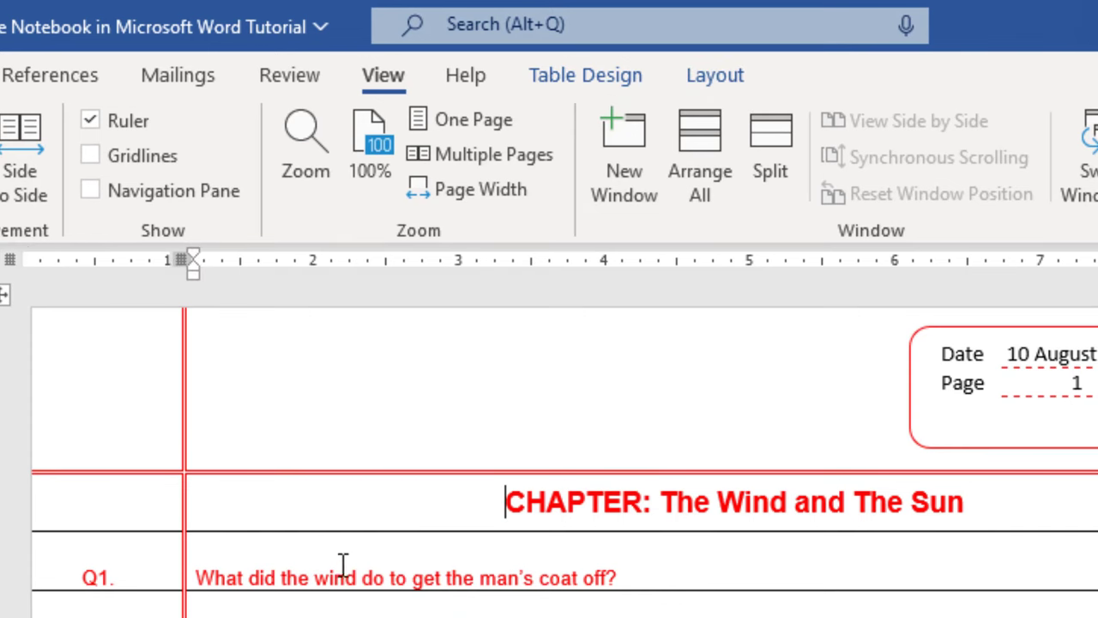
scroll(461, 568, "down", 10)
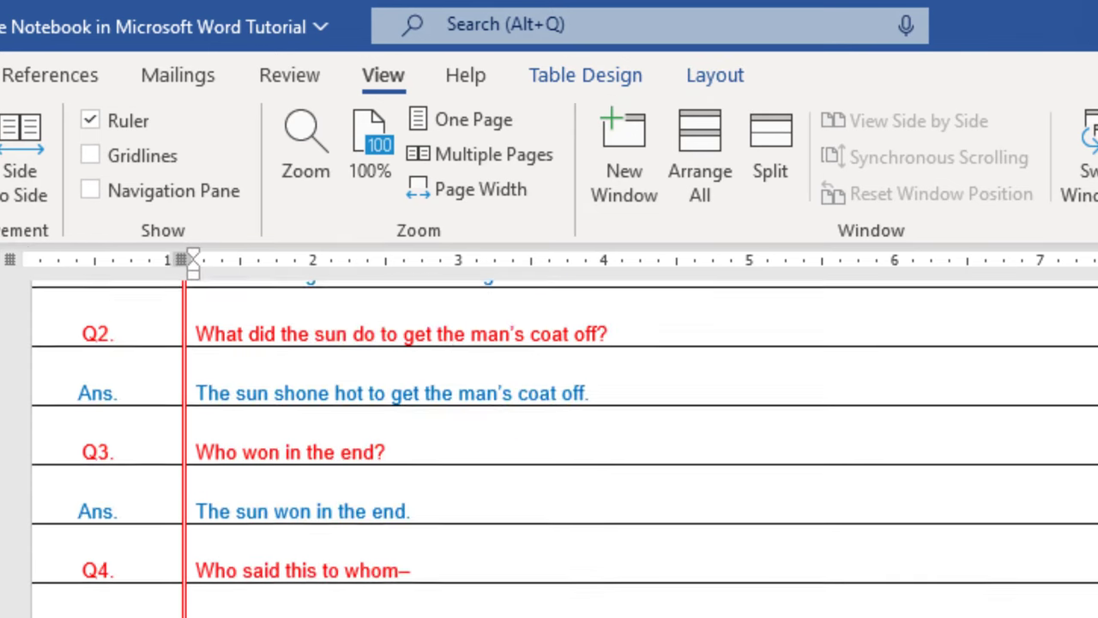
scroll(549, 446, "down", 5)
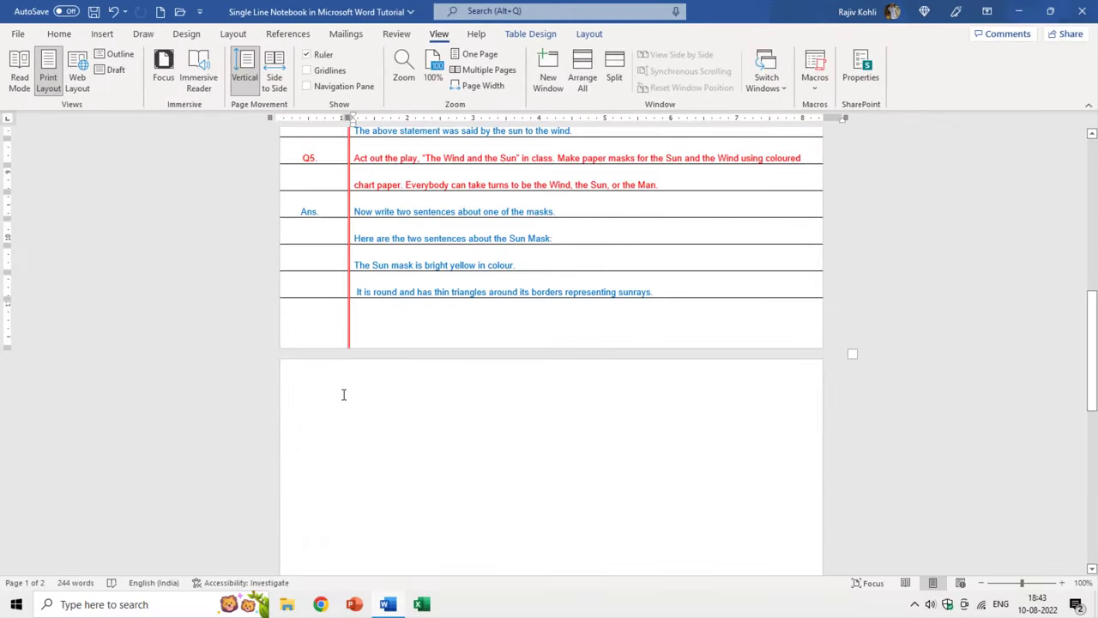
left_click(343, 393)
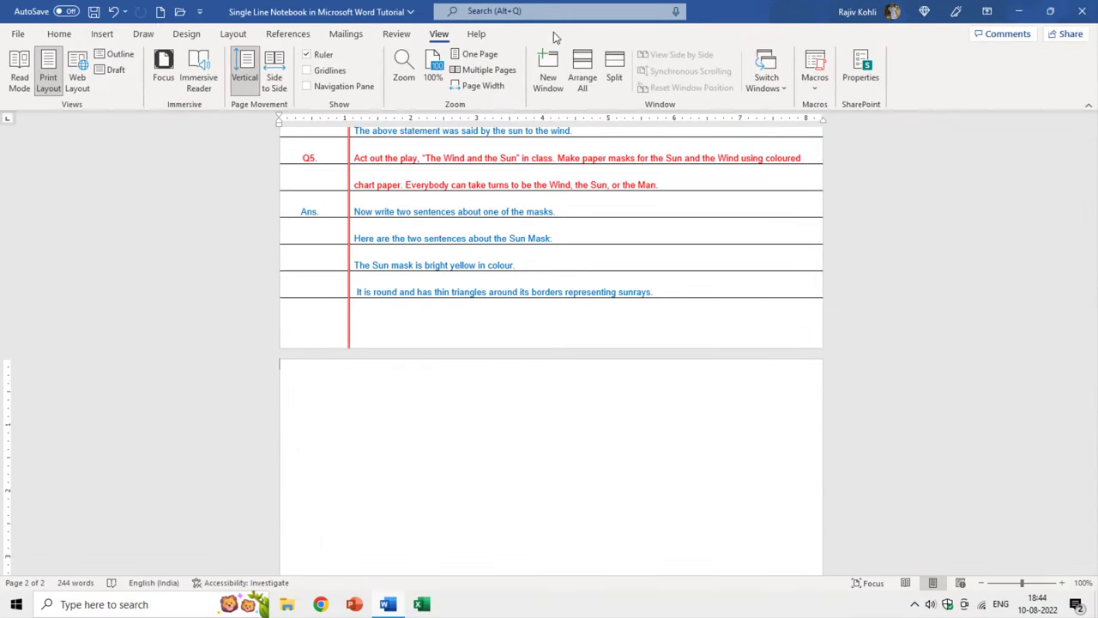
scroll(481, 219, "up", 15)
left_click(487, 226)
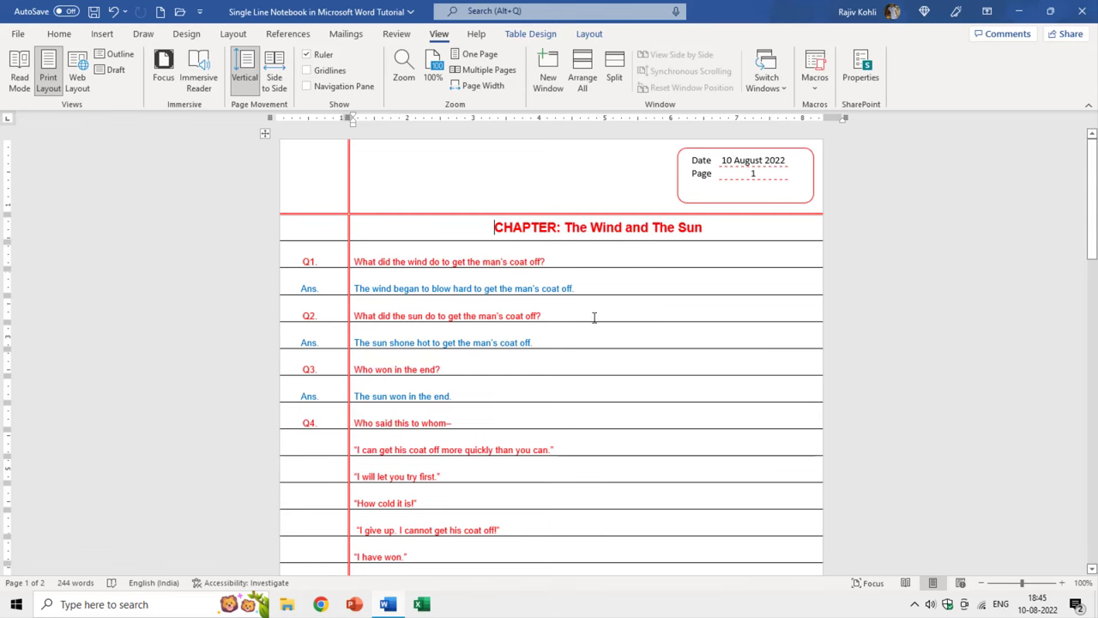
left_click(17, 35)
- Create a blank Document1 and minimize the notebook window to work in it
left_click(31, 101)
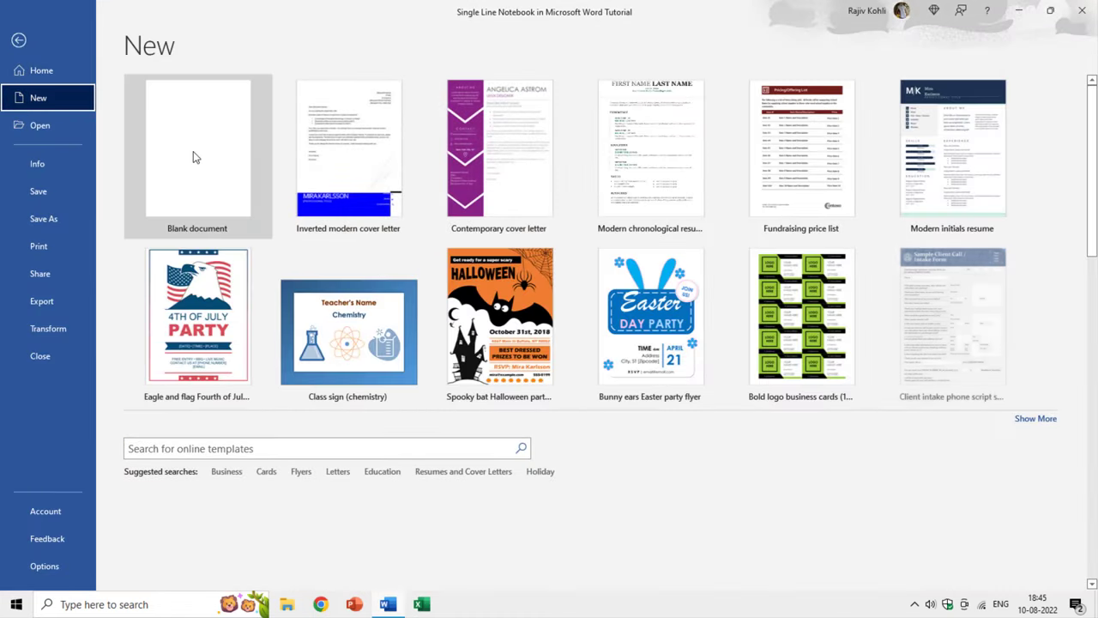
left_click(193, 151)
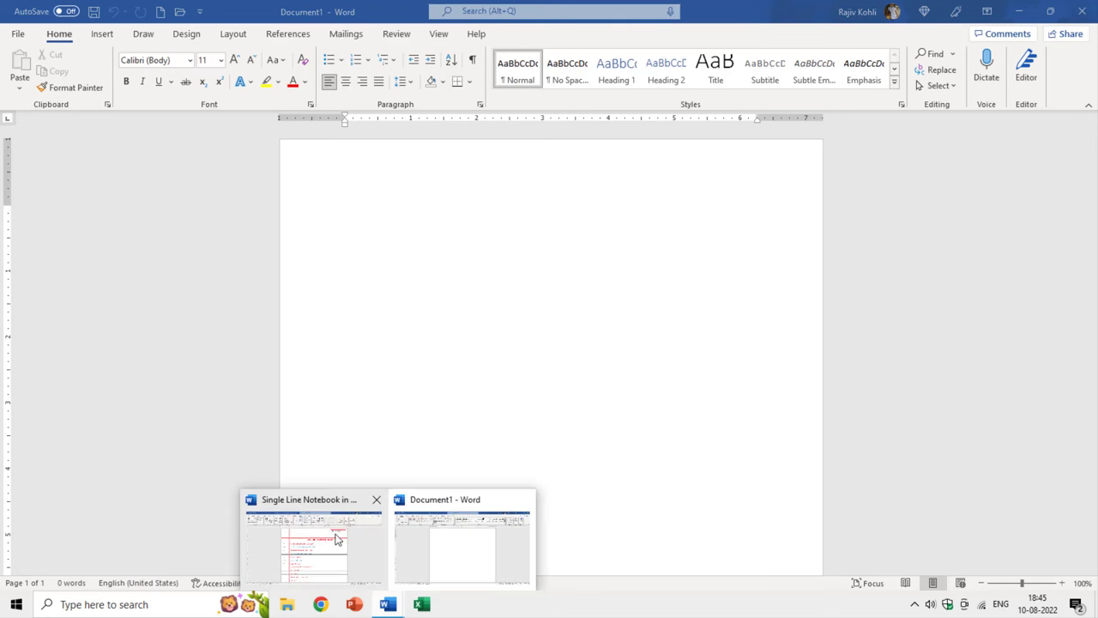
left_click(317, 538)
left_click(1018, 11)
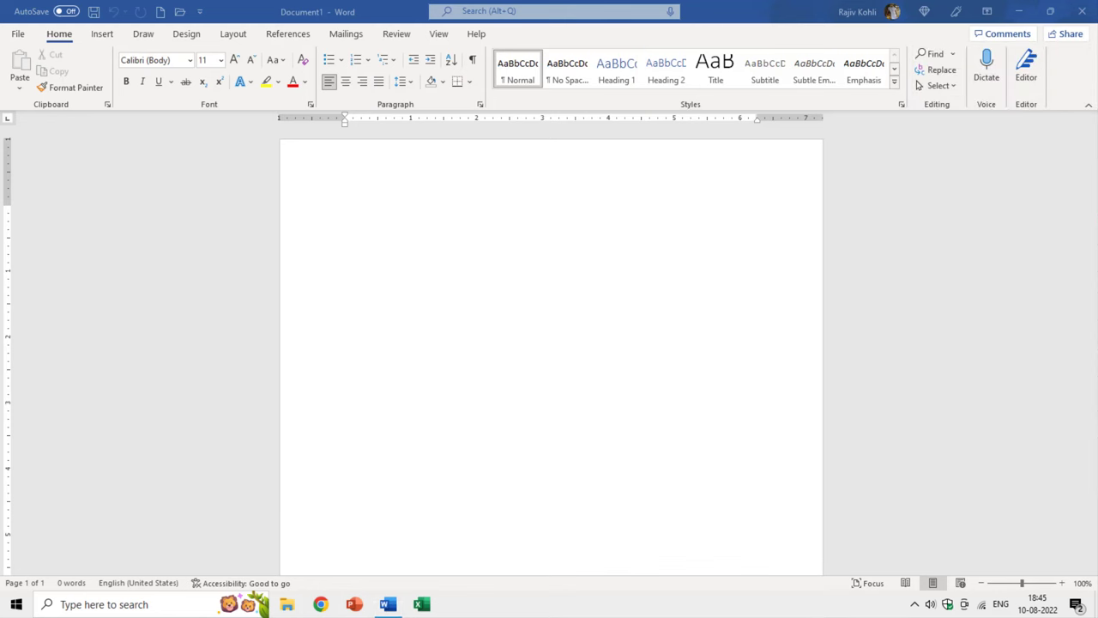
left_click(526, 223)
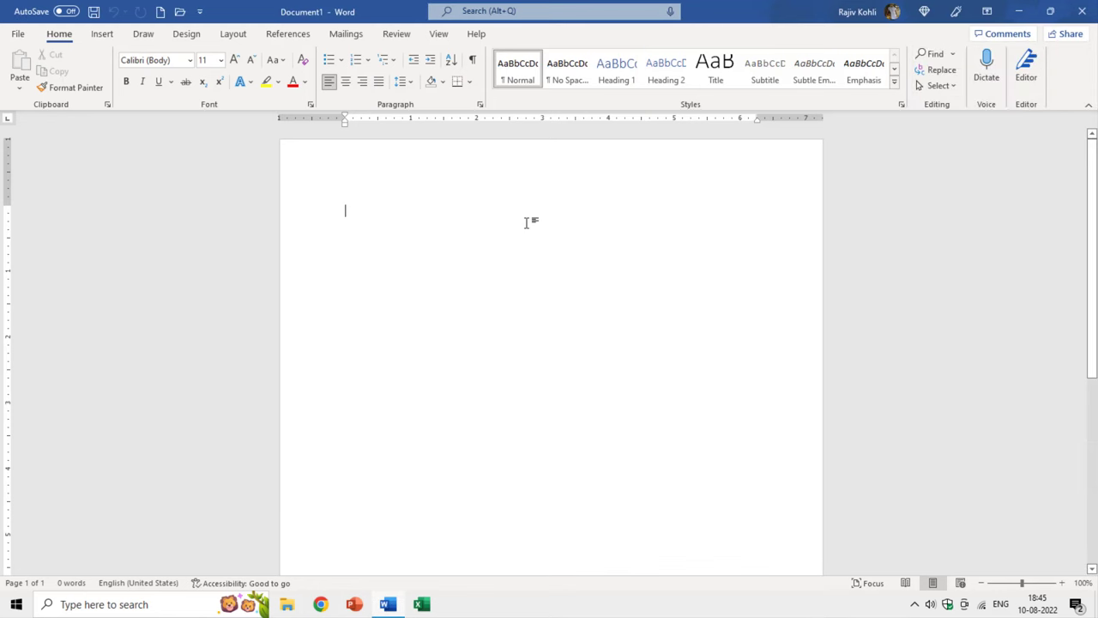
scroll(514, 313, "down", 10)
scroll(512, 317, "up", 10)
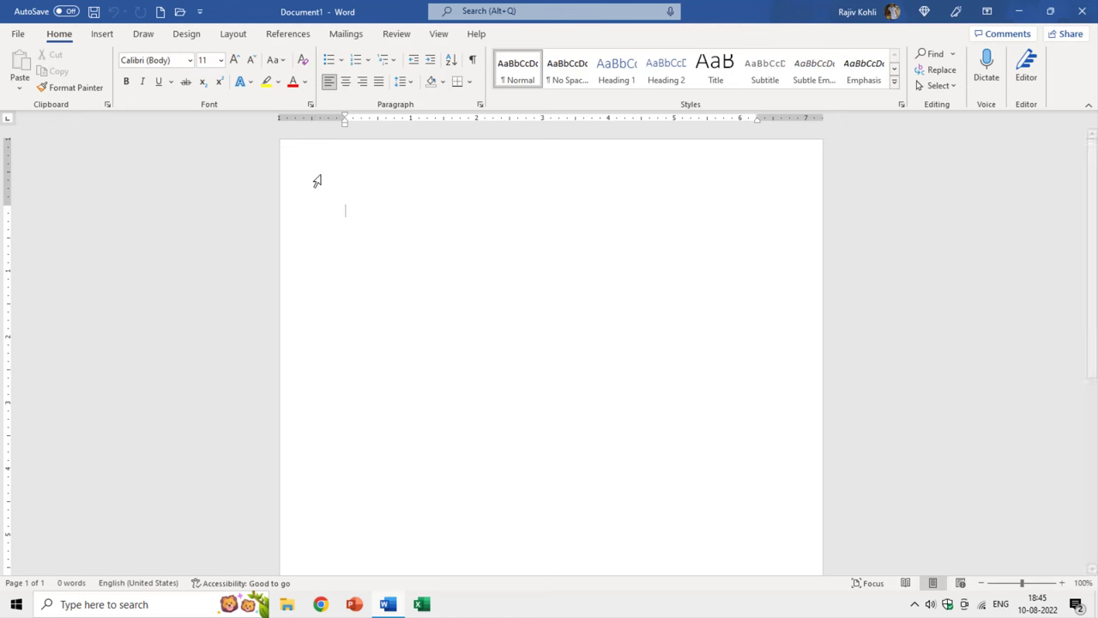
left_click(232, 35)
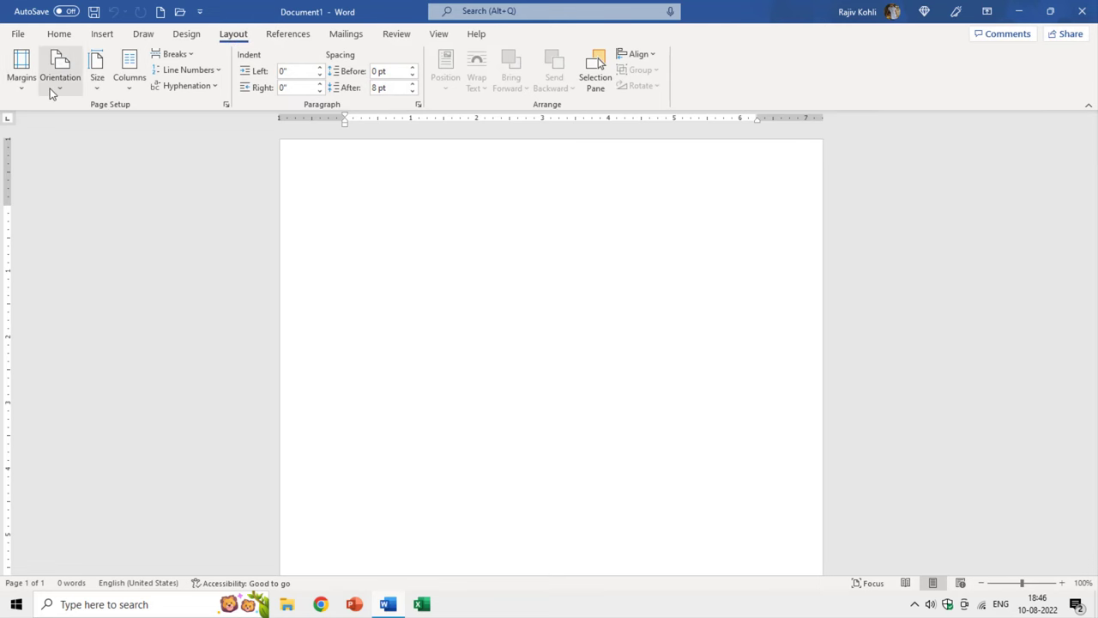
- Change Document1's paper size from A4 to Legal (8.5" x 14")
left_click(99, 91)
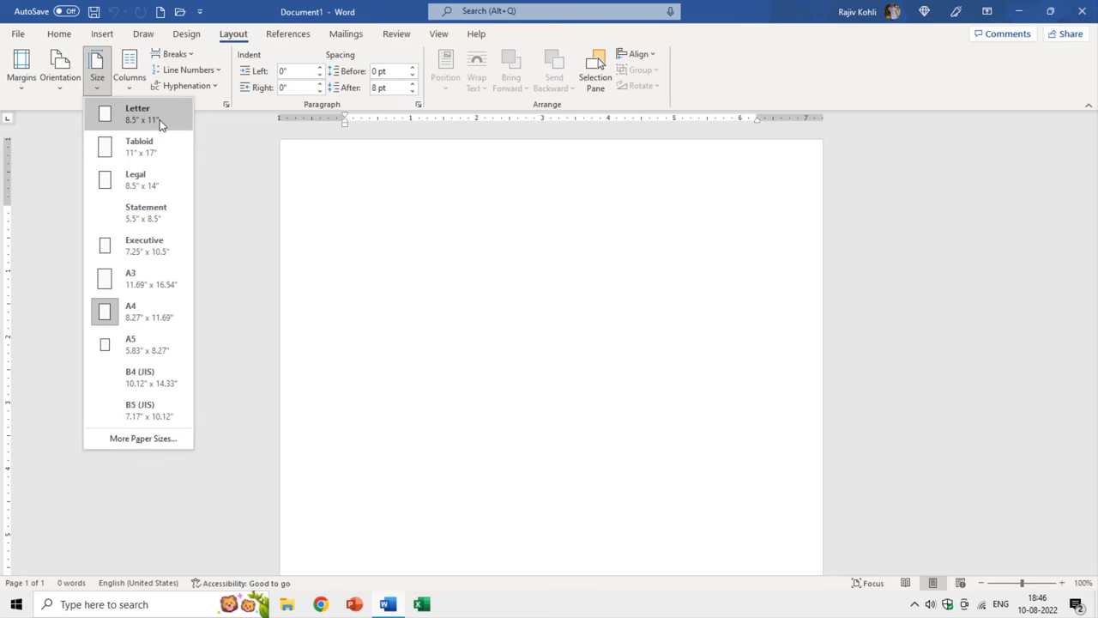
left_click(148, 185)
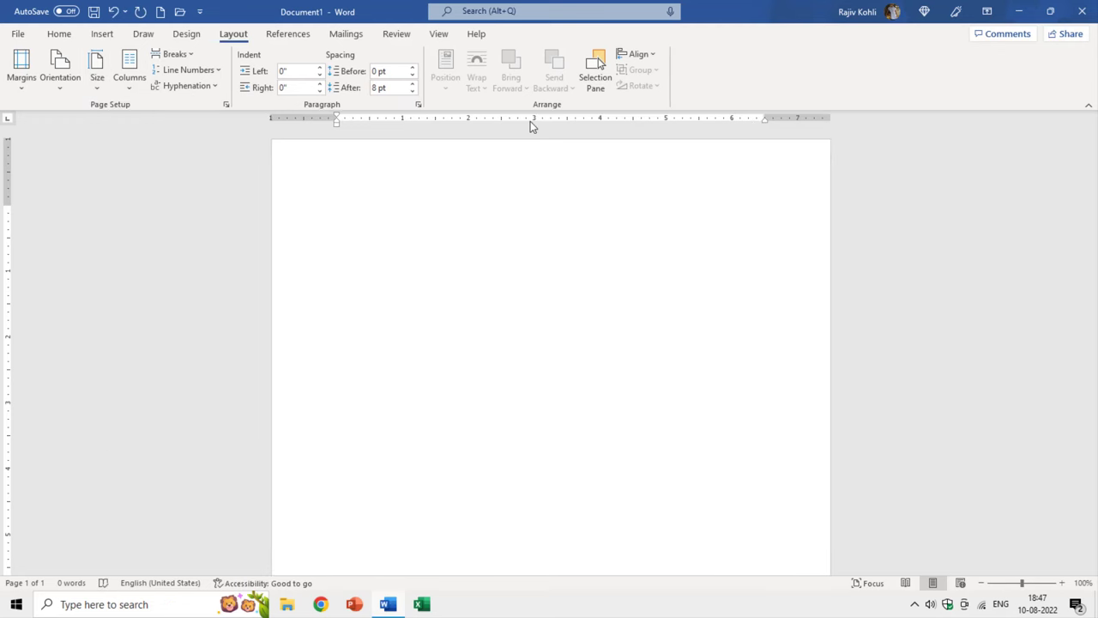
left_click(435, 36)
left_click(321, 56)
left_click(321, 57)
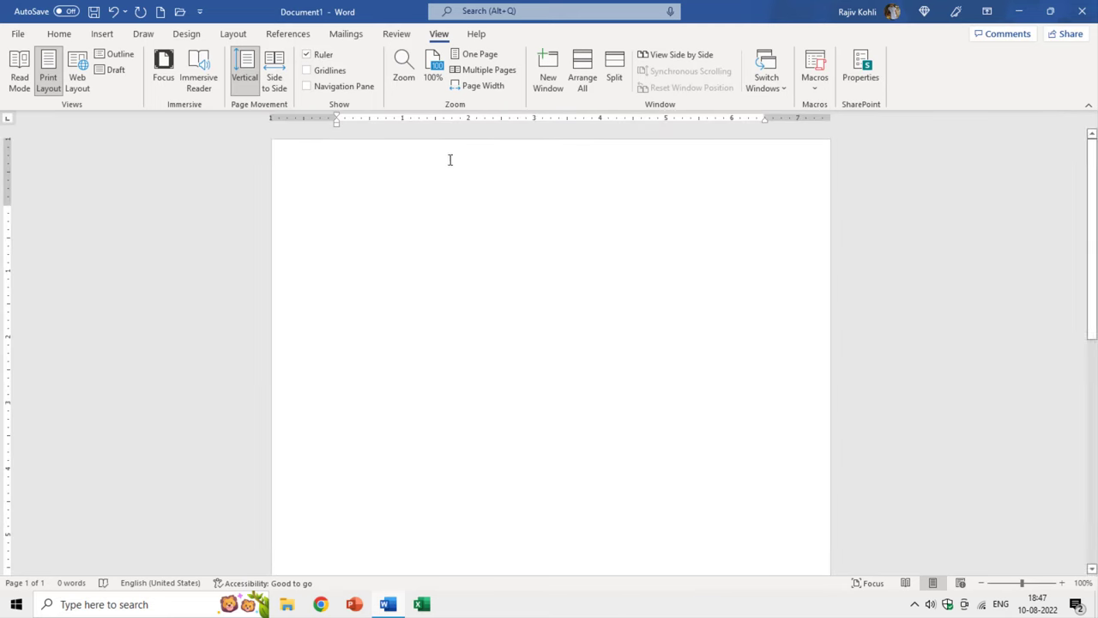
scroll(49, 236, "down", 1)
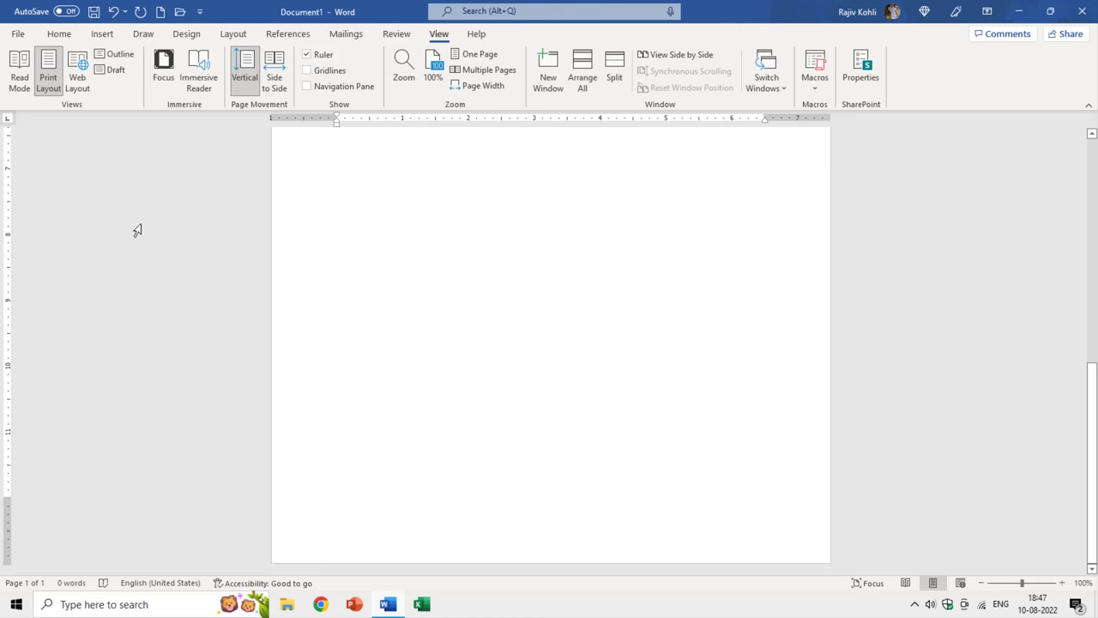
scroll(298, 127, "up", 1)
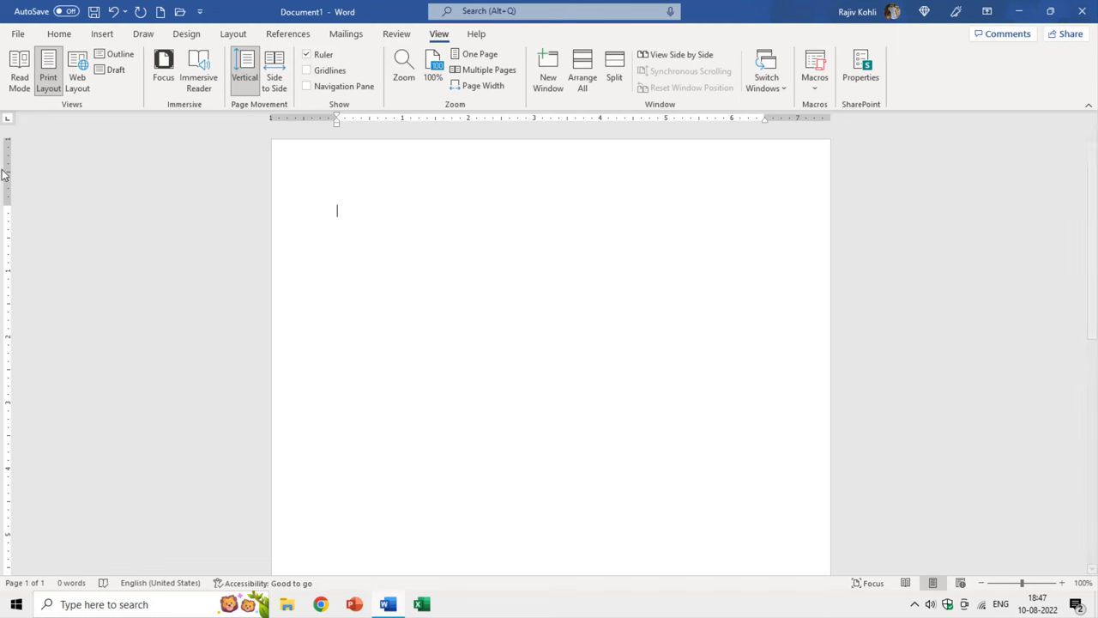
scroll(27, 239, "down", 6)
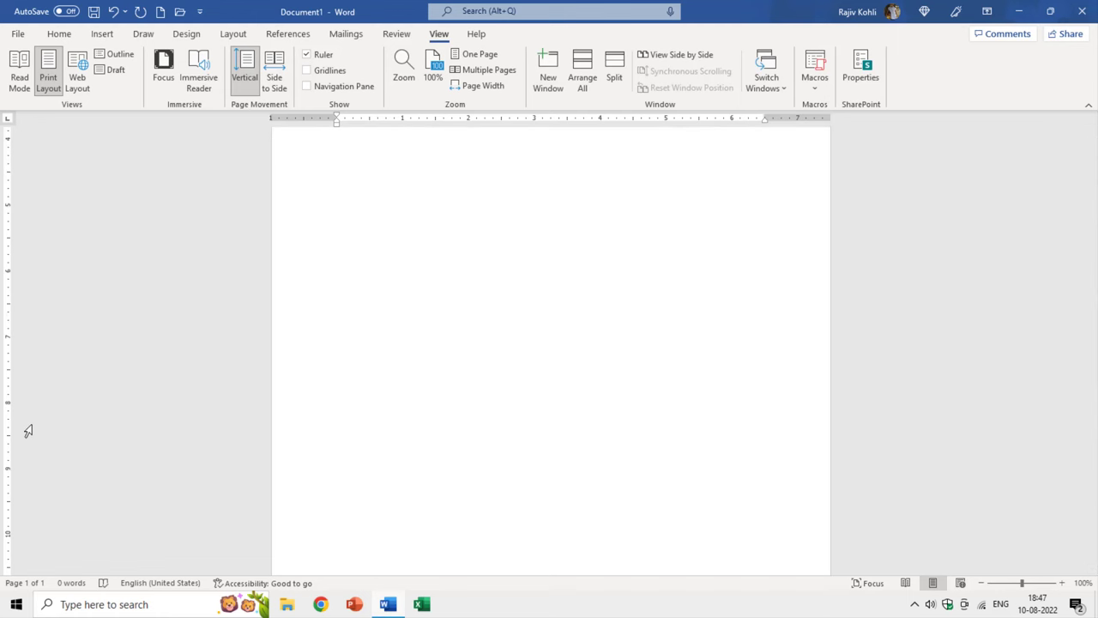
scroll(44, 477, "down", 2)
scroll(181, 263, "up", 8)
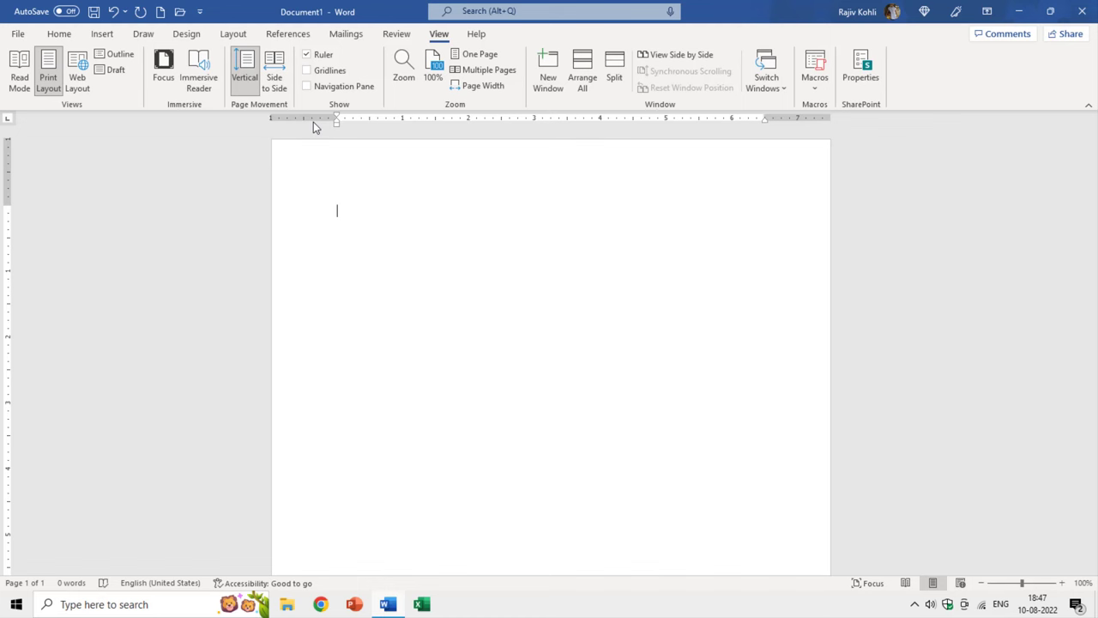
left_click(235, 36)
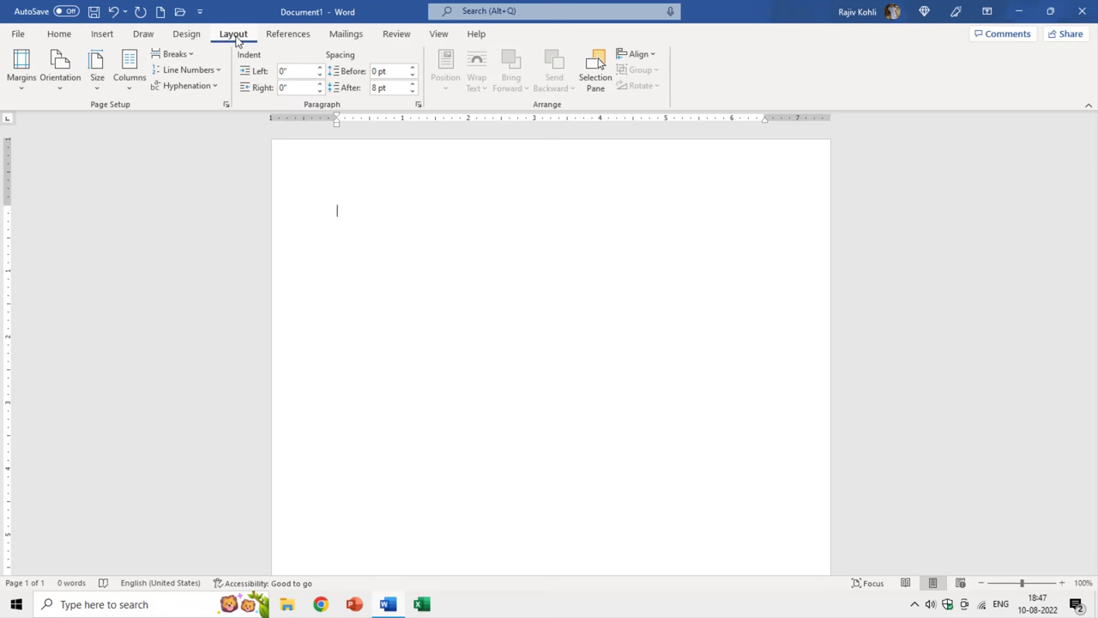
- Set the Top, Bottom, Left and Right margins to 0 via Custom Margins
left_click(24, 86)
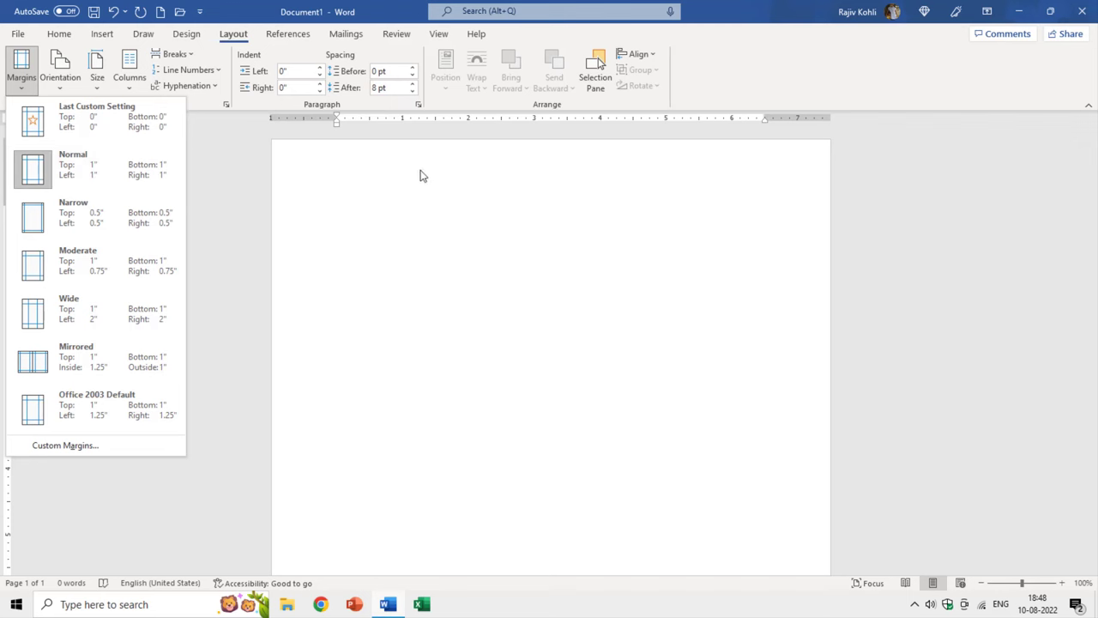
left_click(81, 446)
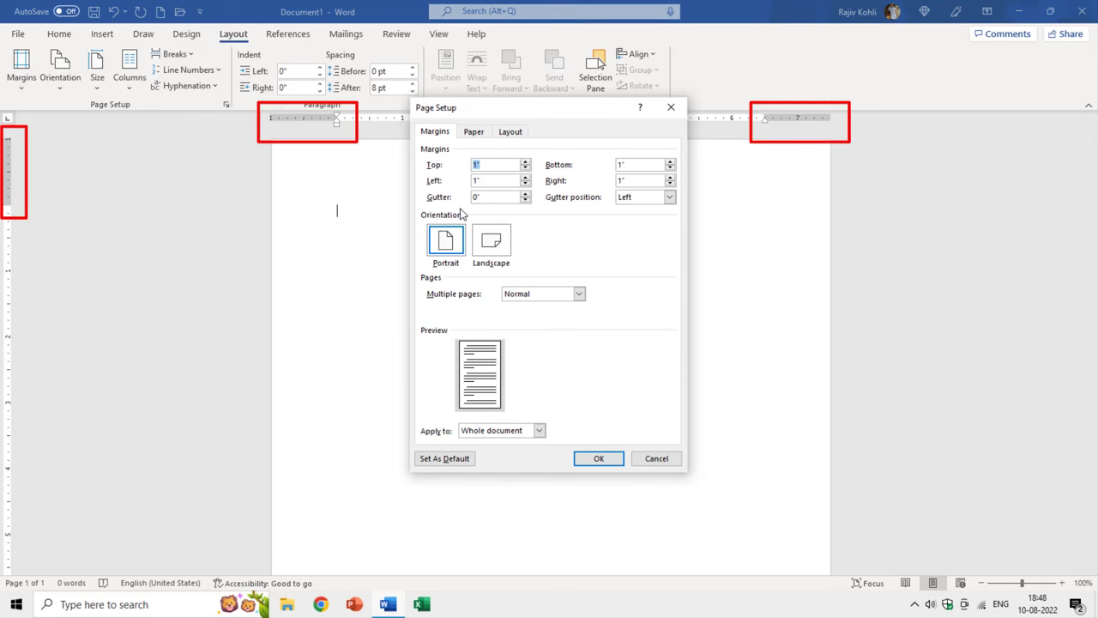
key("Tab")
type("00")
key("Tab")
type("0")
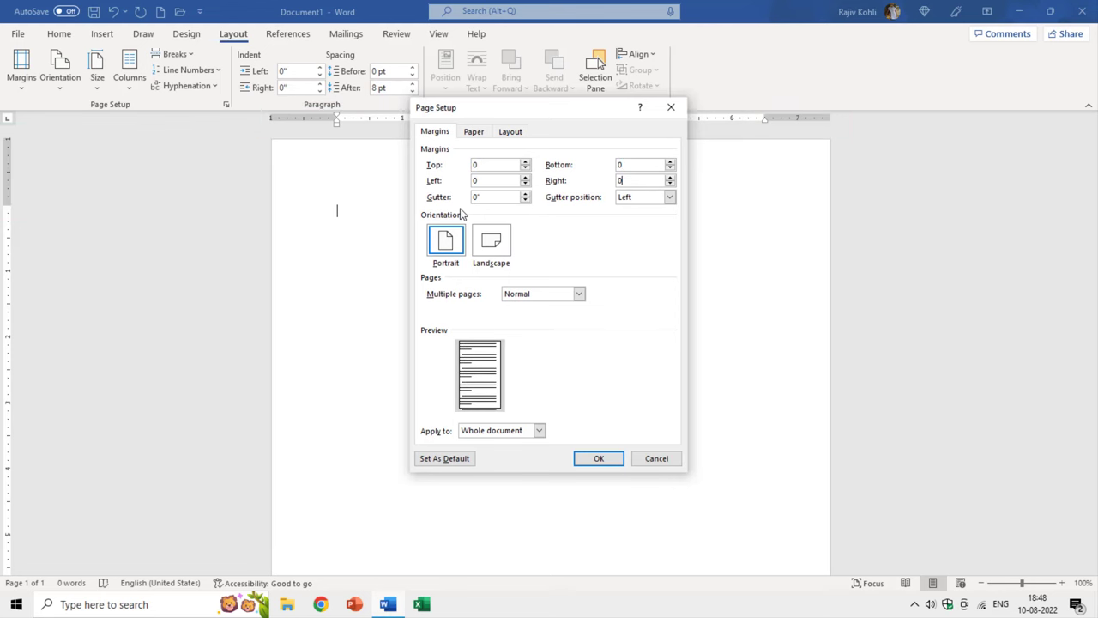
left_click(598, 460)
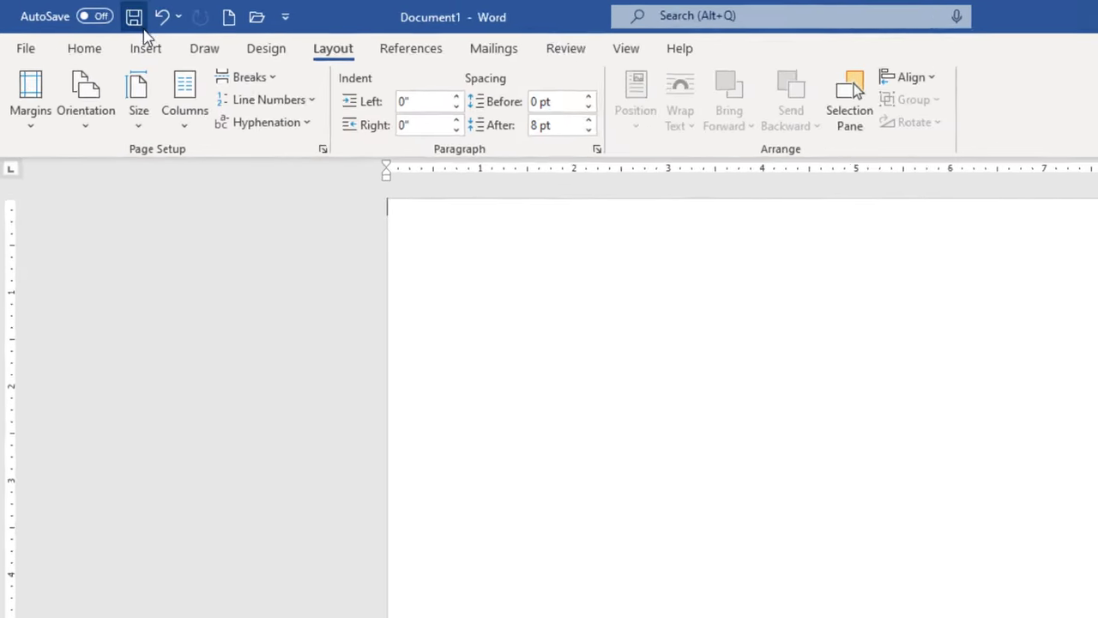
- Insert a table of 2 columns and 25 rows using the Insert Table dialog
left_click(163, 57)
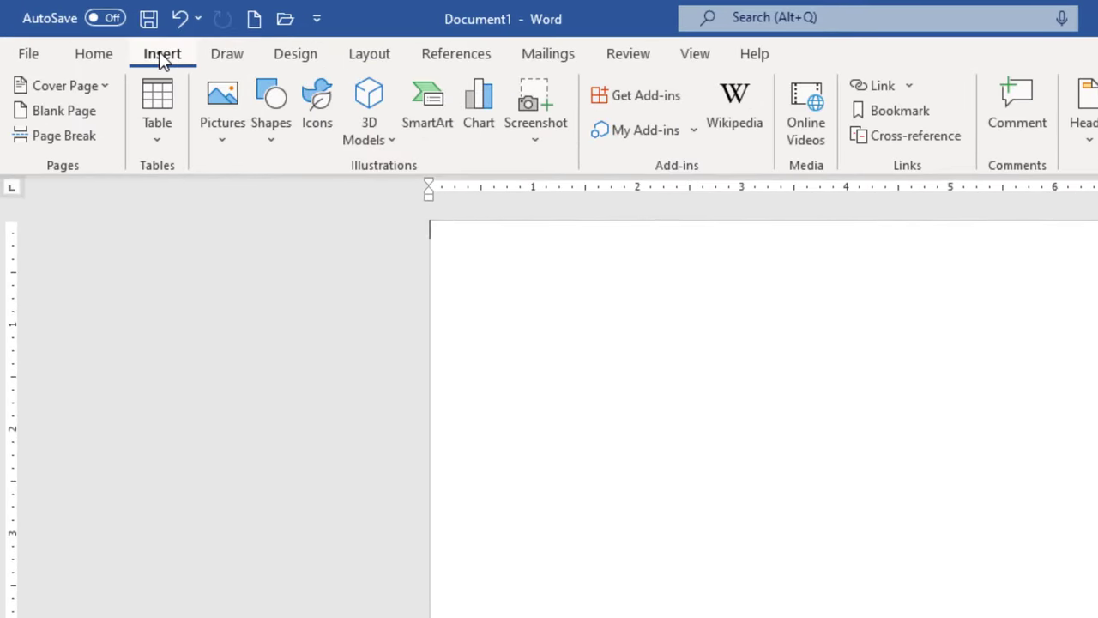
left_click(154, 123)
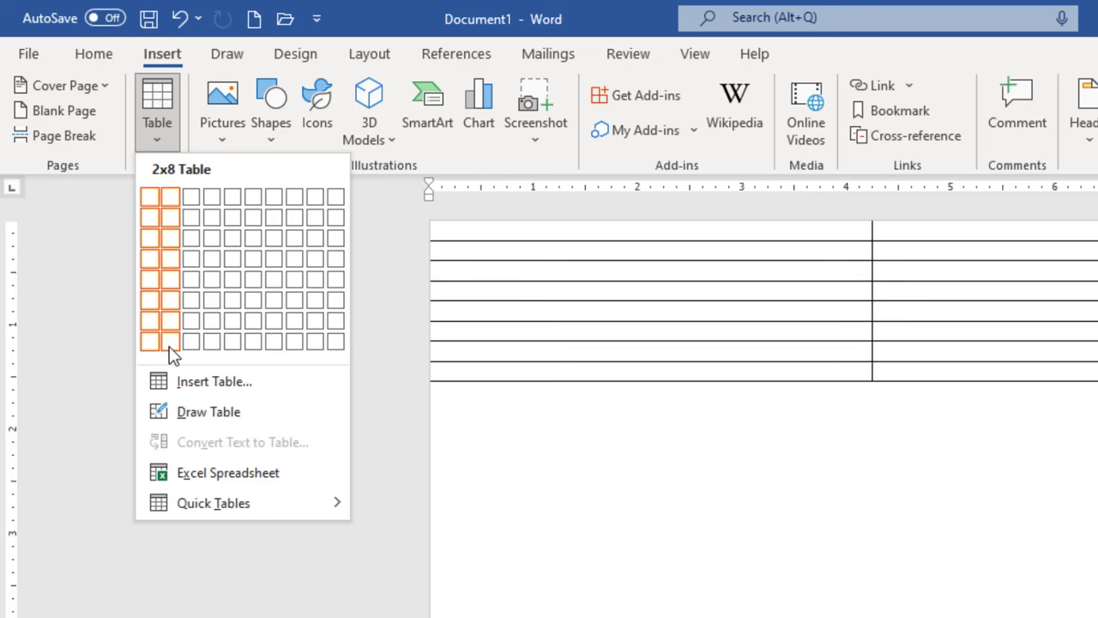
left_click(202, 382)
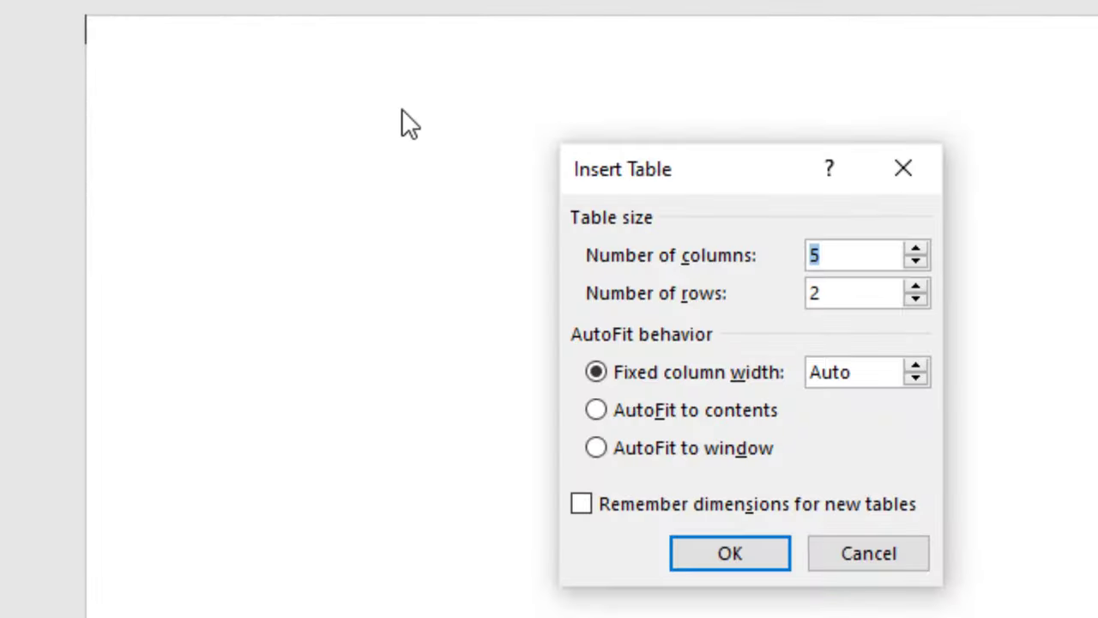
type("2")
double_click(786, 231)
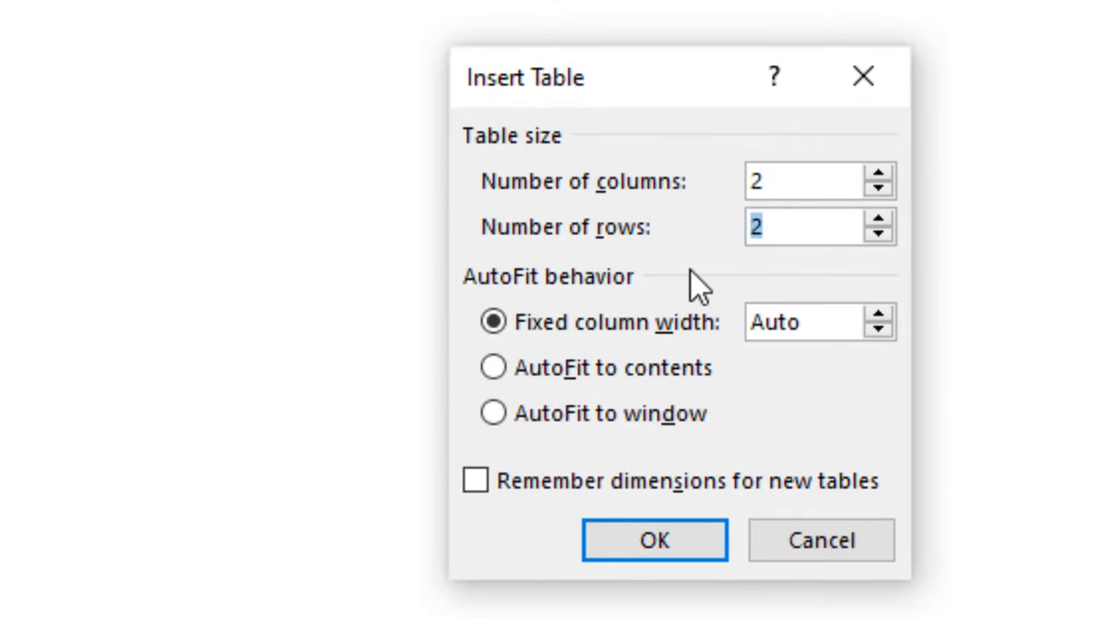
type("25")
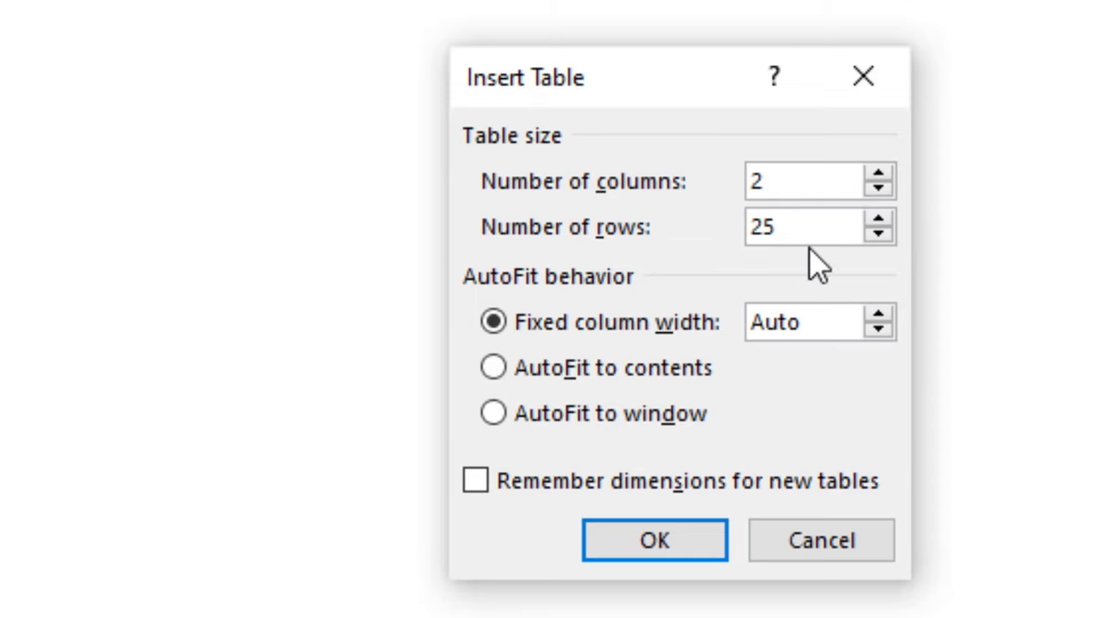
left_click(649, 549)
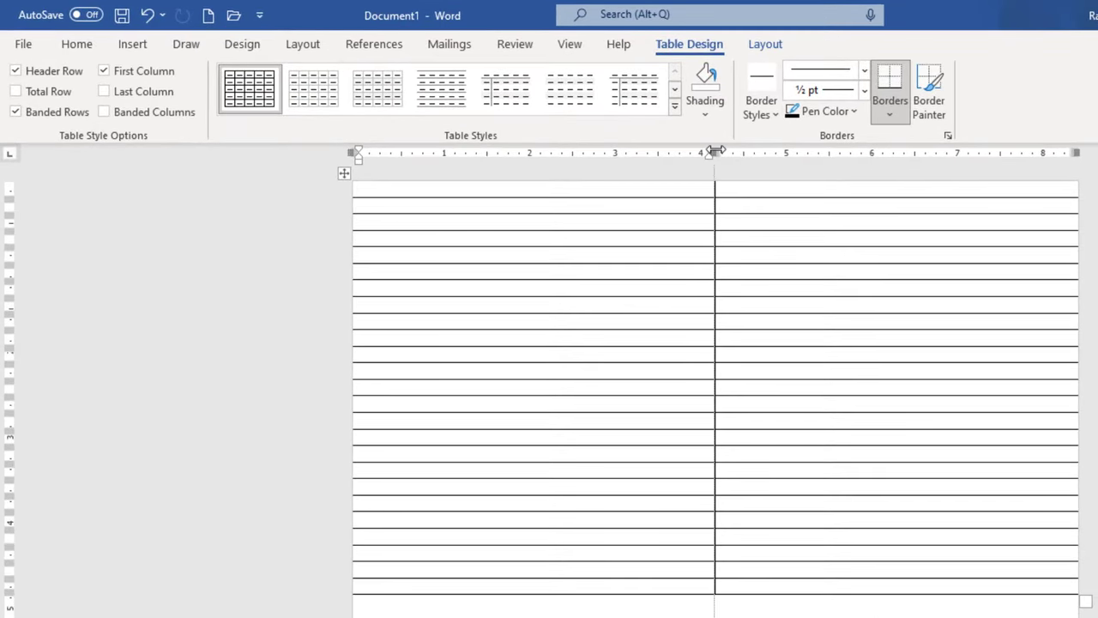
- Narrow the first column to about 1 inch, extend the table right, and heighten the top row
left_click_drag(714, 151, 448, 170)
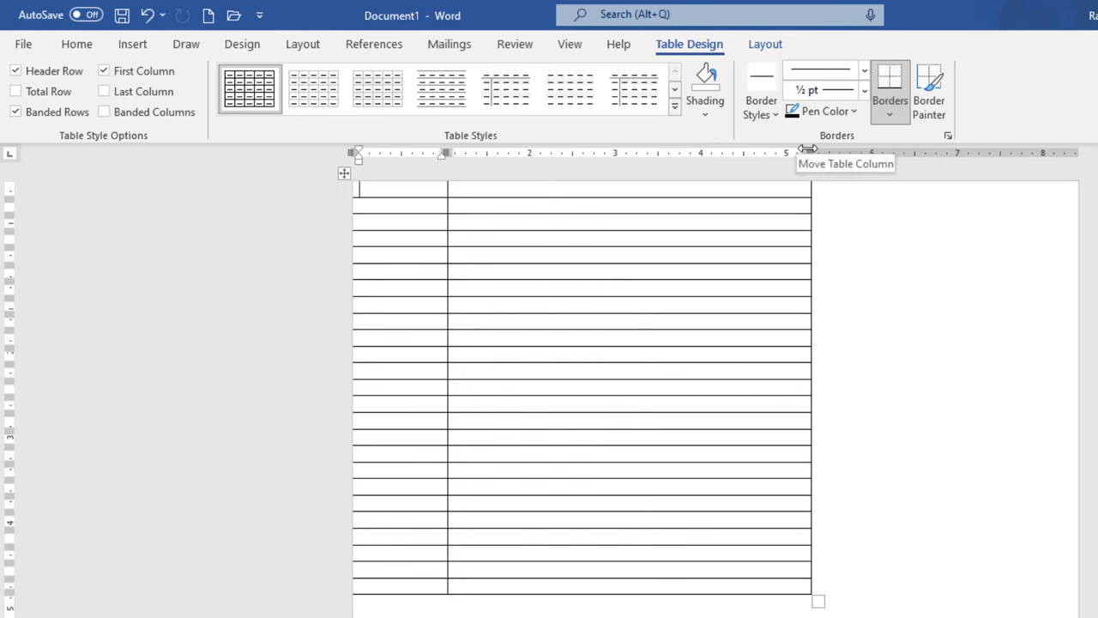
left_click_drag(808, 149, 1082, 187)
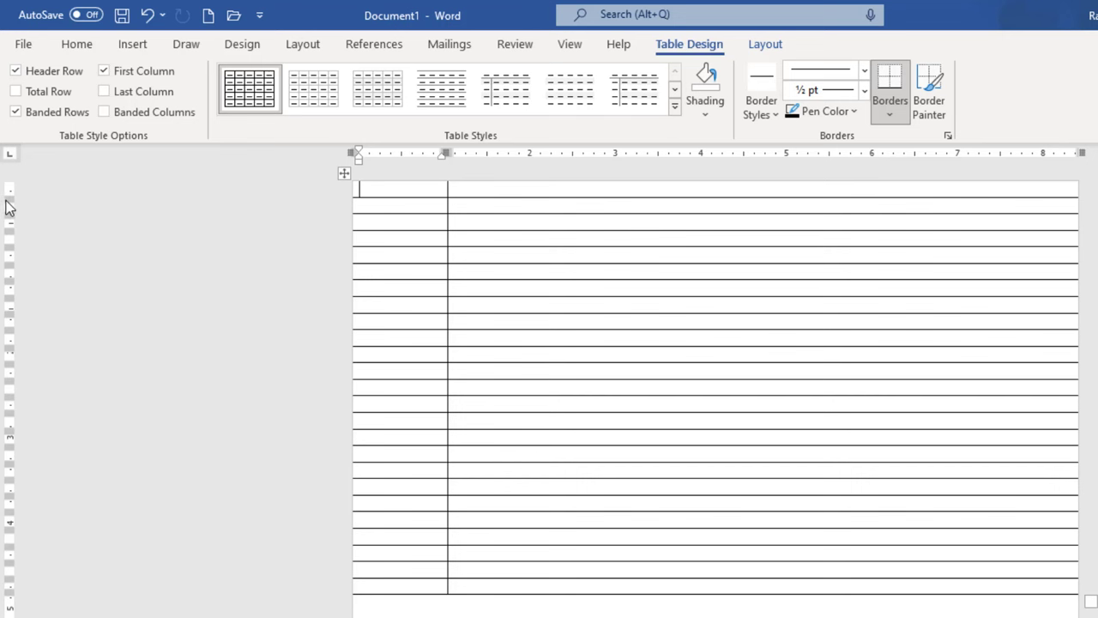
left_click_drag(7, 198, 8, 292)
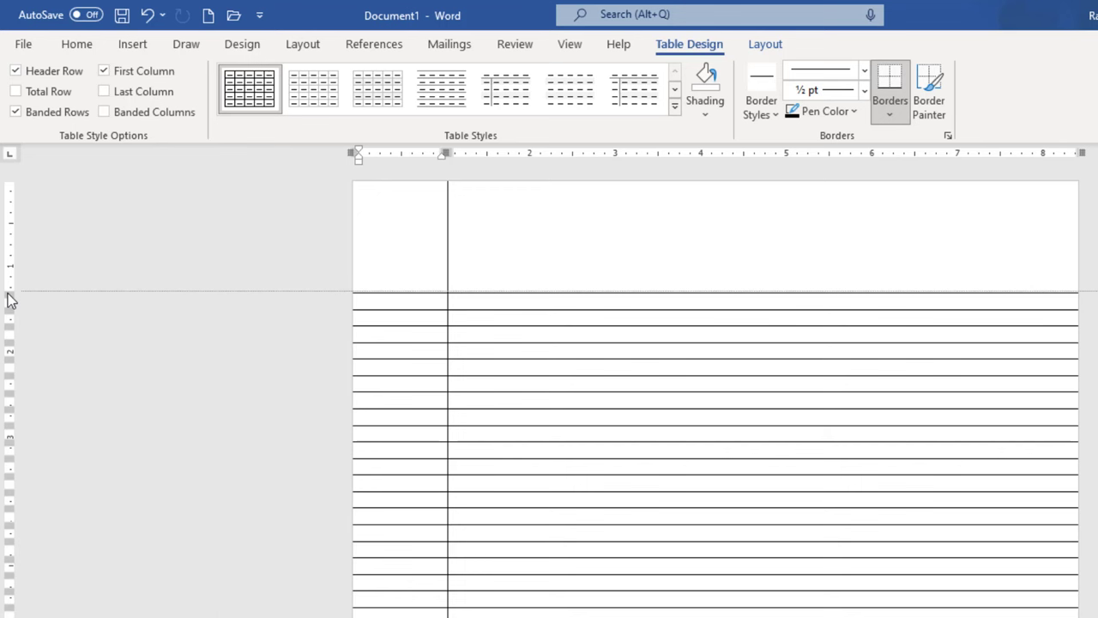
left_click_drag(7, 293, 8, 293)
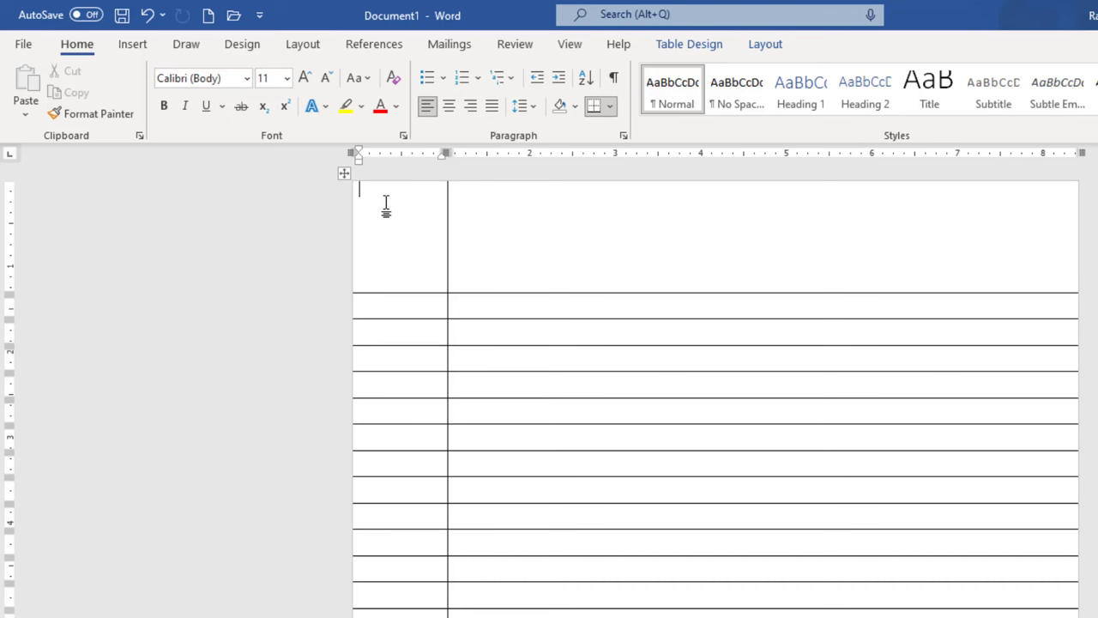
left_click_drag(386, 206, 1041, 363)
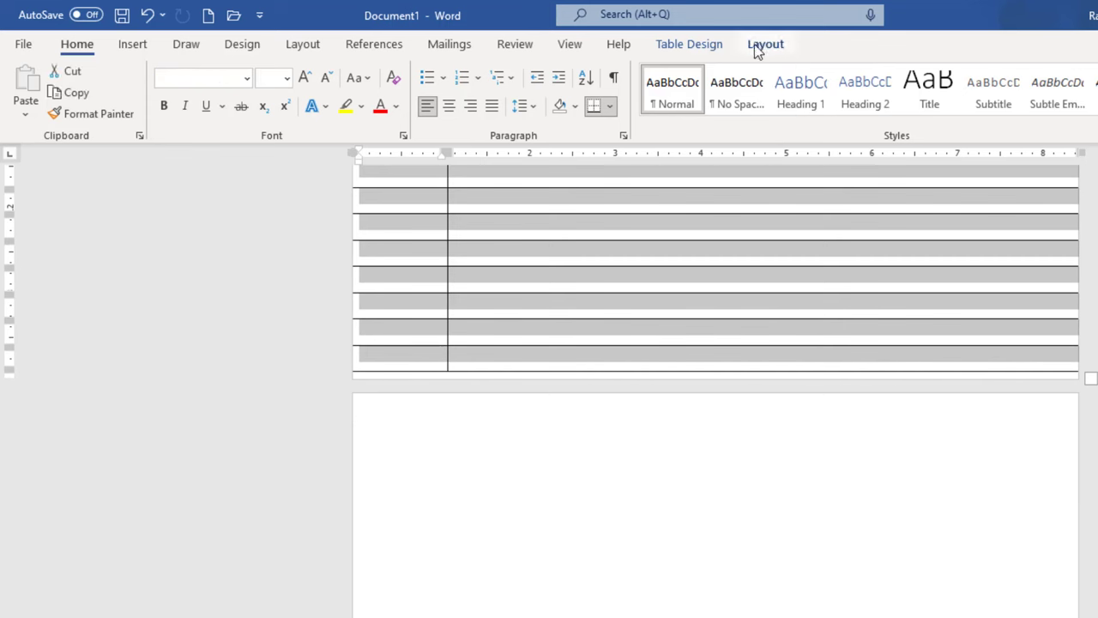
left_click(697, 47)
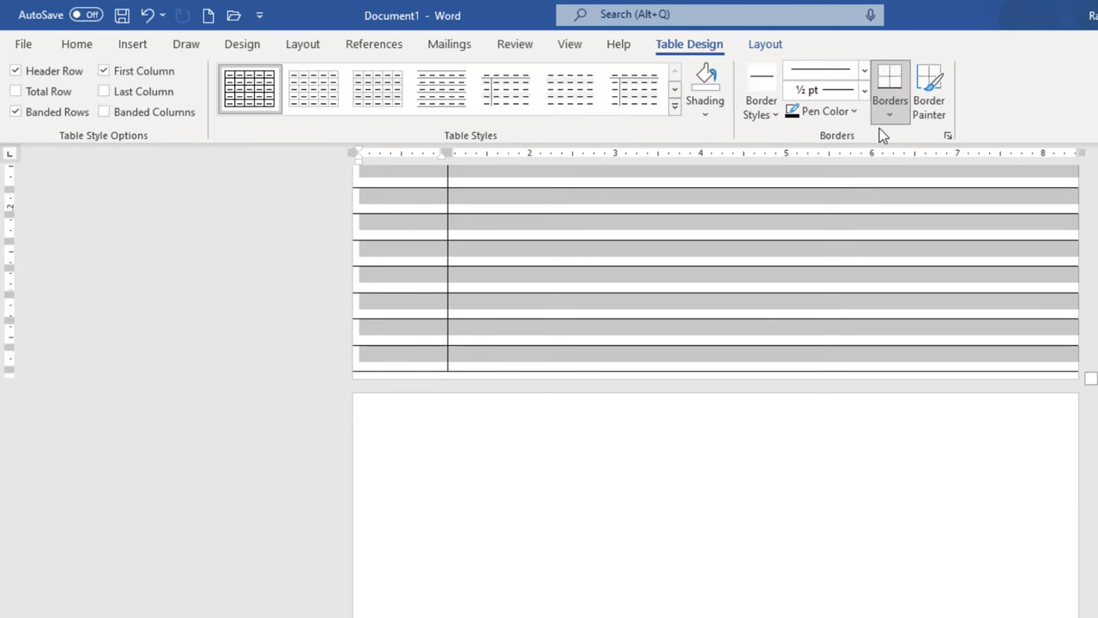
left_click(890, 119)
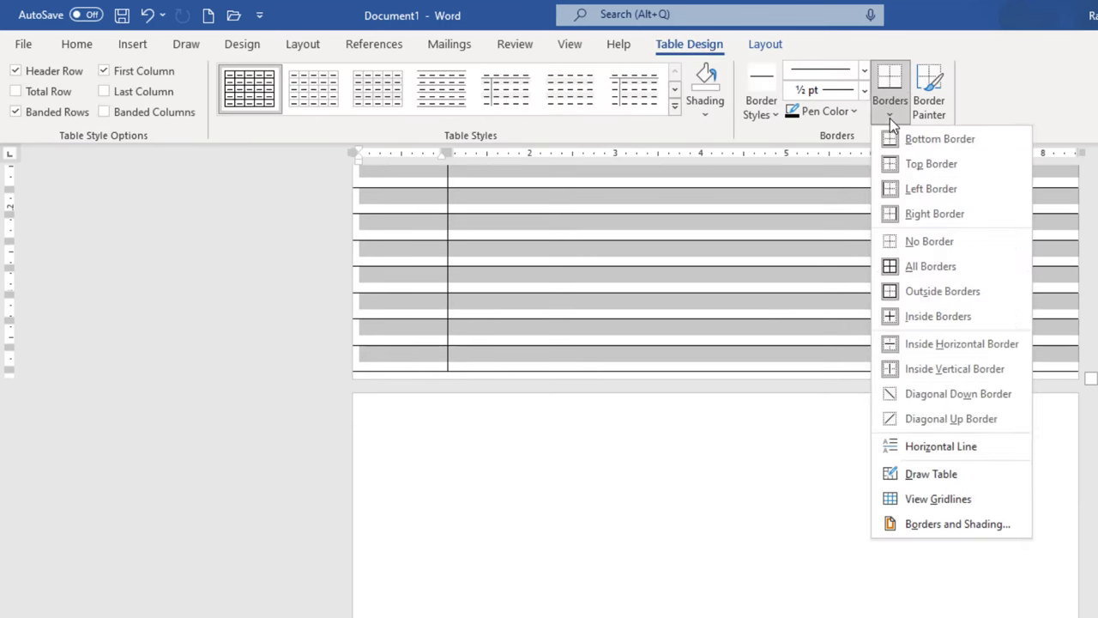
left_click(940, 523)
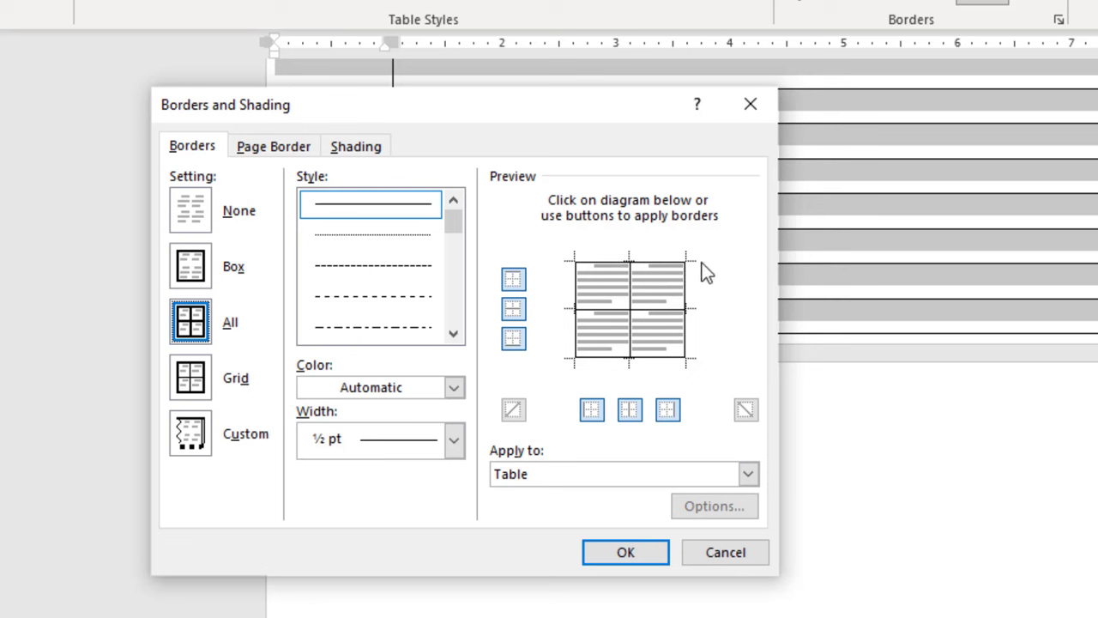
left_click(752, 107)
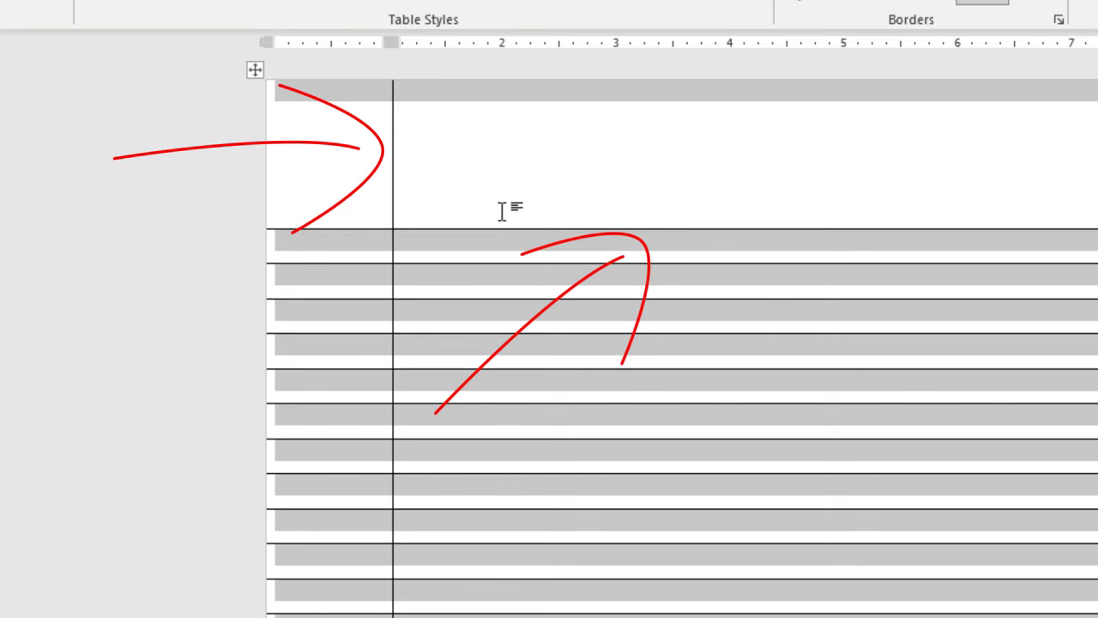
left_click(1074, 210)
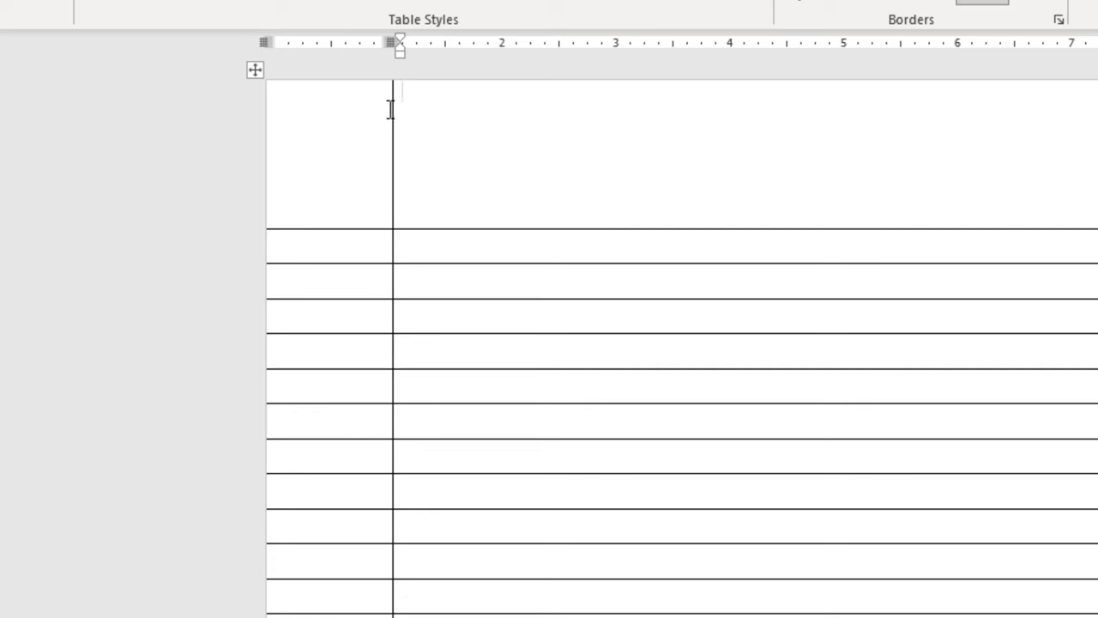
- Undo trial shifts of the table edges, then select the tall top row for borders
left_click_drag(265, 40, 297, 38)
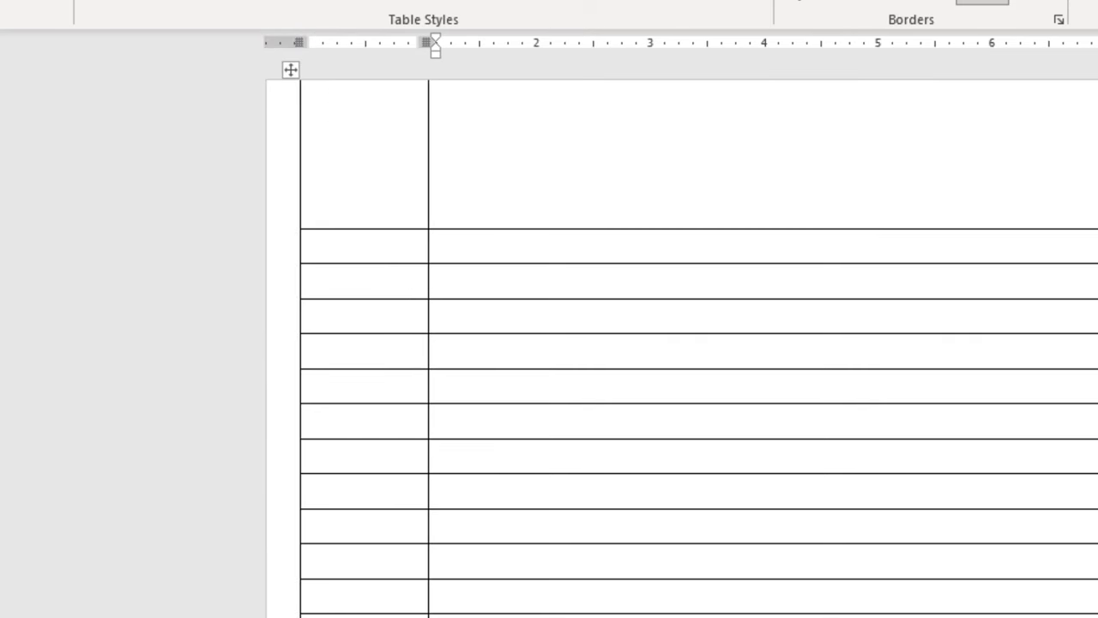
key("ctrl+z")
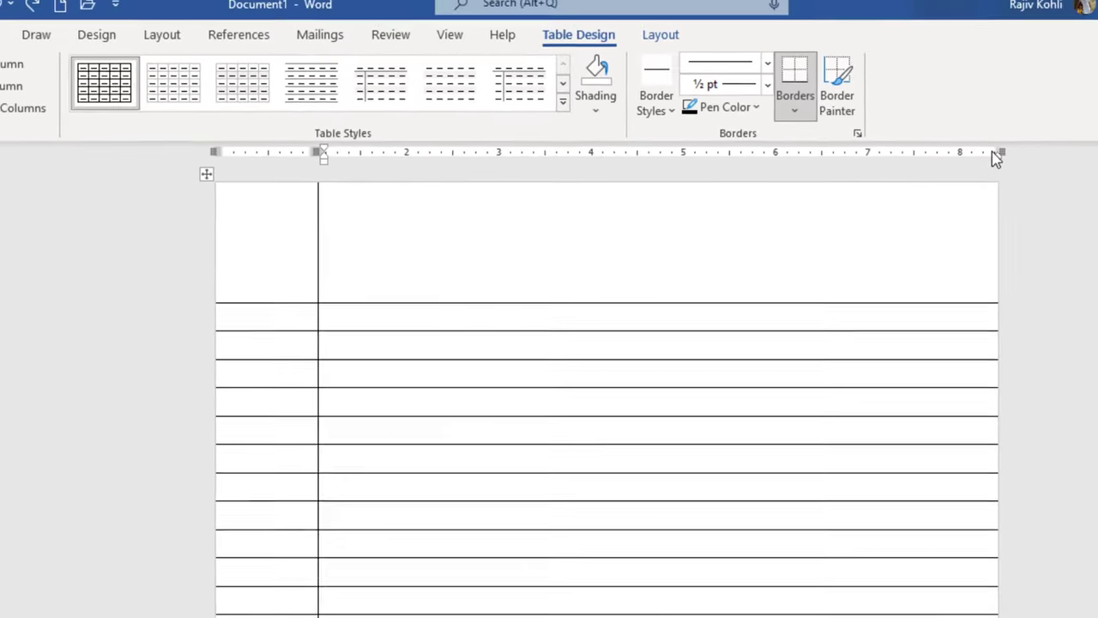
left_click_drag(986, 158, 959, 158)
key("ctrl+z")
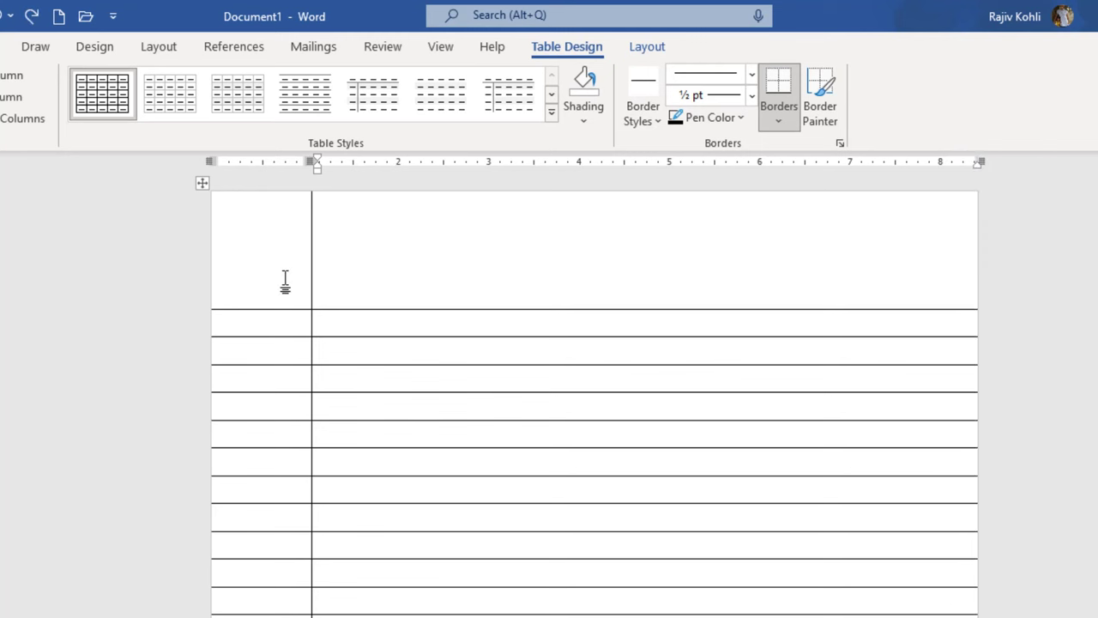
left_click_drag(254, 283, 537, 276)
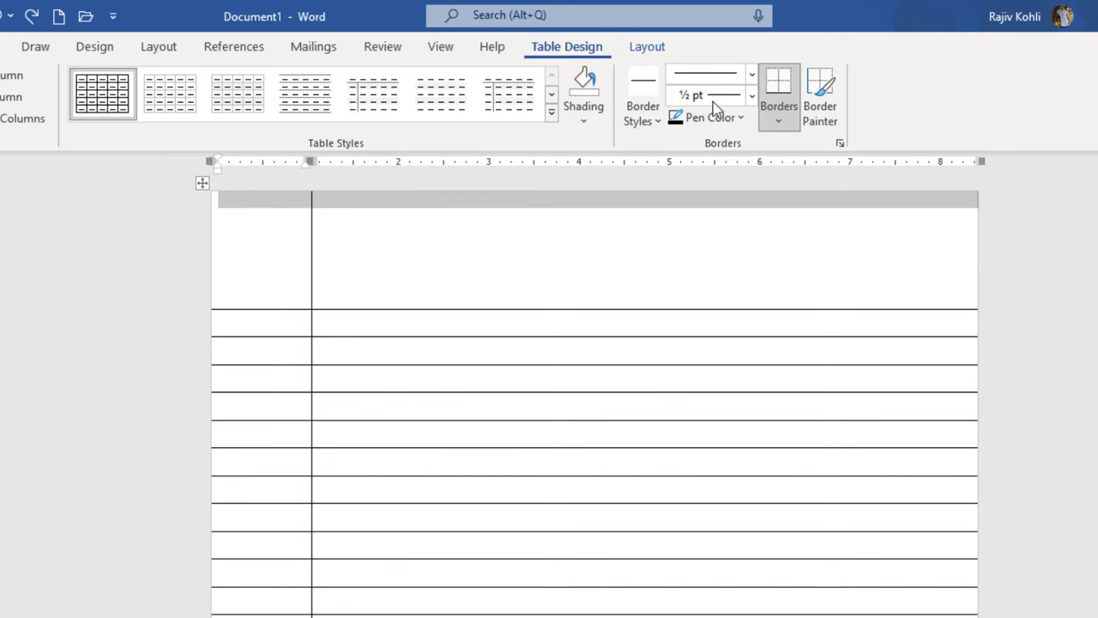
left_click(778, 129)
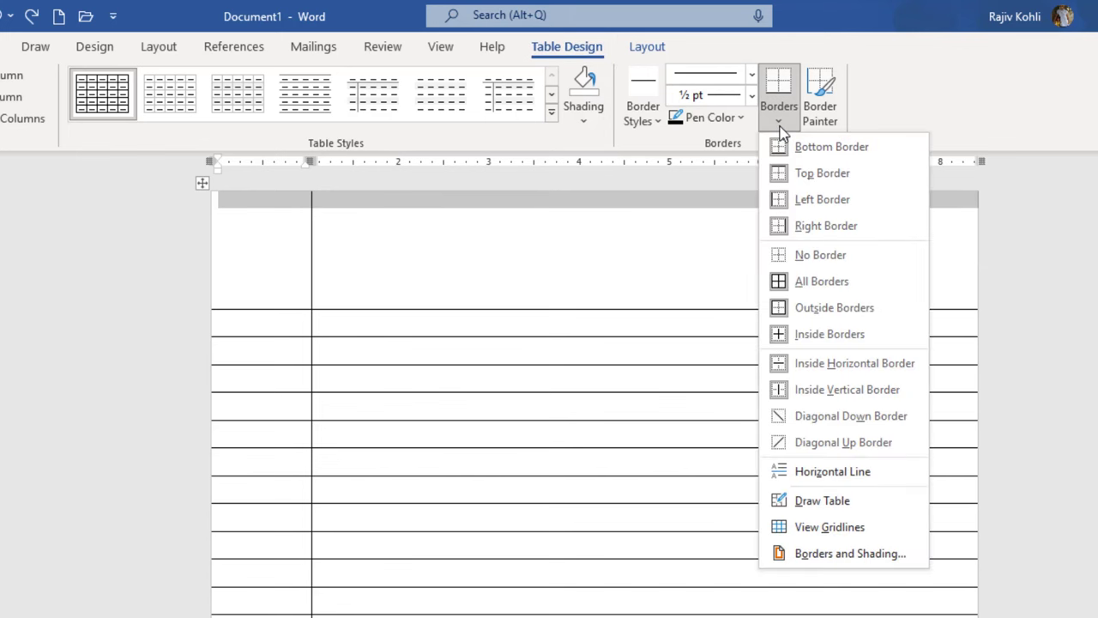
- Give the top row a solid red ¾ pt bottom border in Borders and Shading
left_click(841, 556)
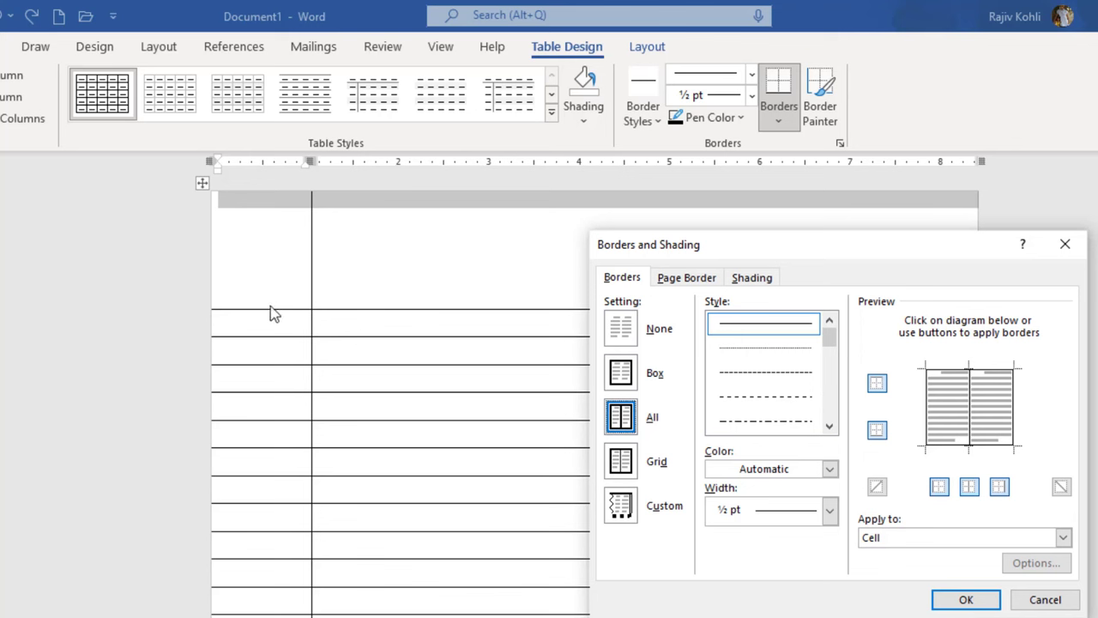
left_click(956, 452)
left_click(829, 427)
left_click(827, 427)
left_click(792, 409)
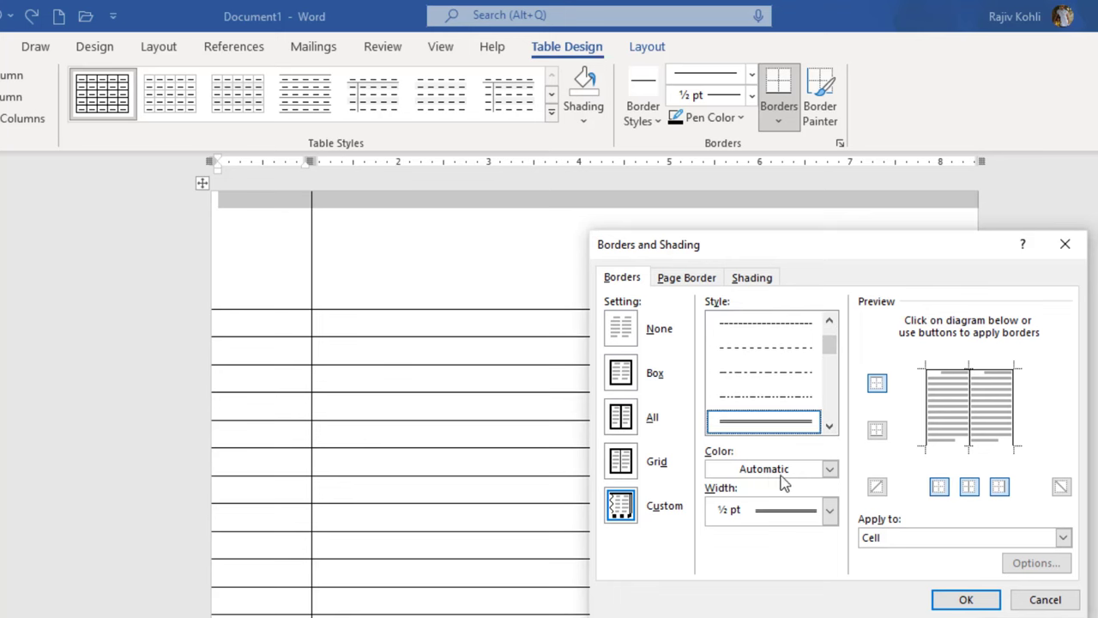
left_click(774, 468)
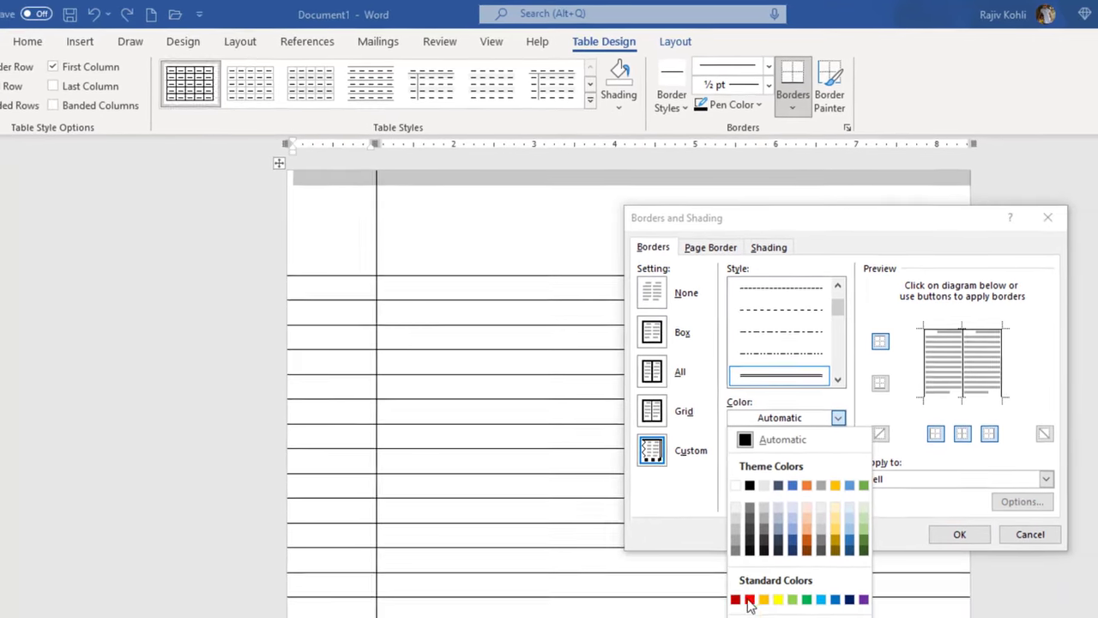
left_click(749, 601)
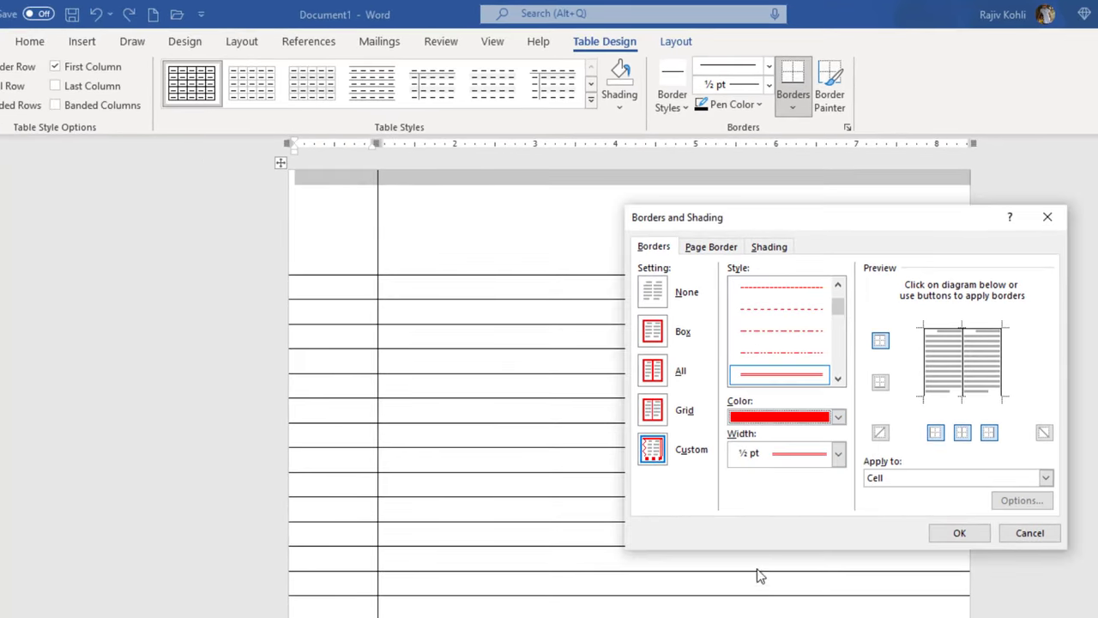
left_click(790, 456)
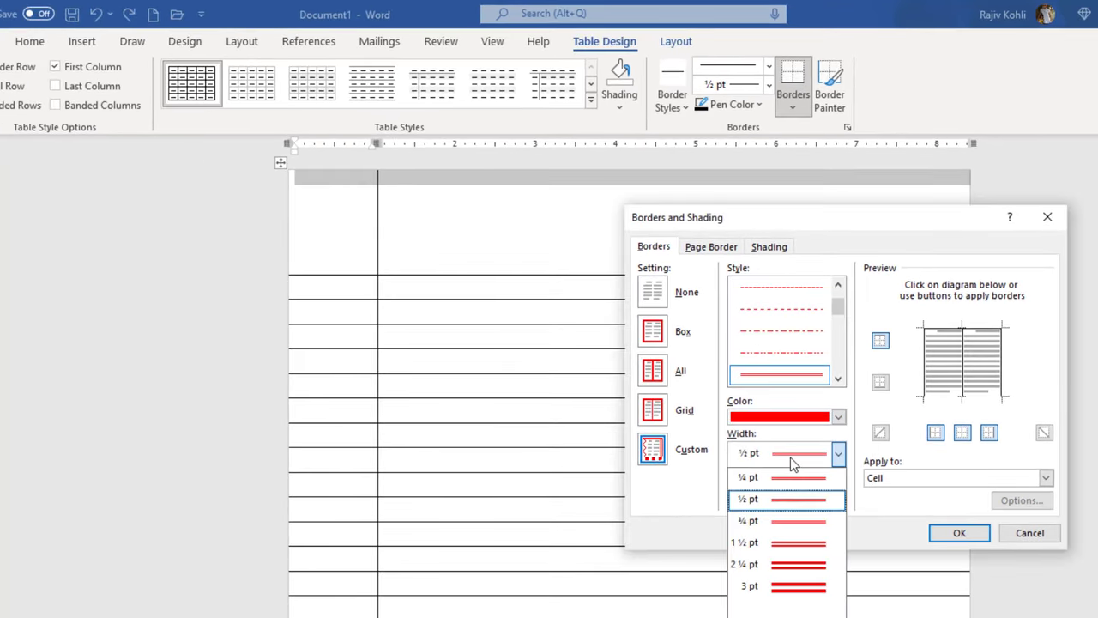
left_click(794, 521)
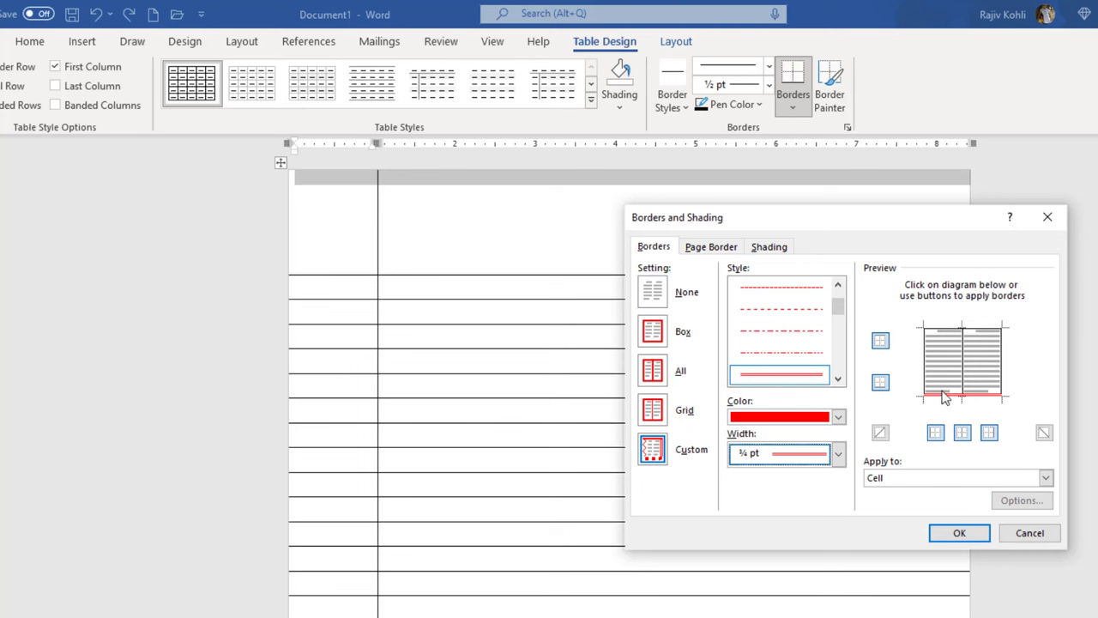
left_click(959, 533)
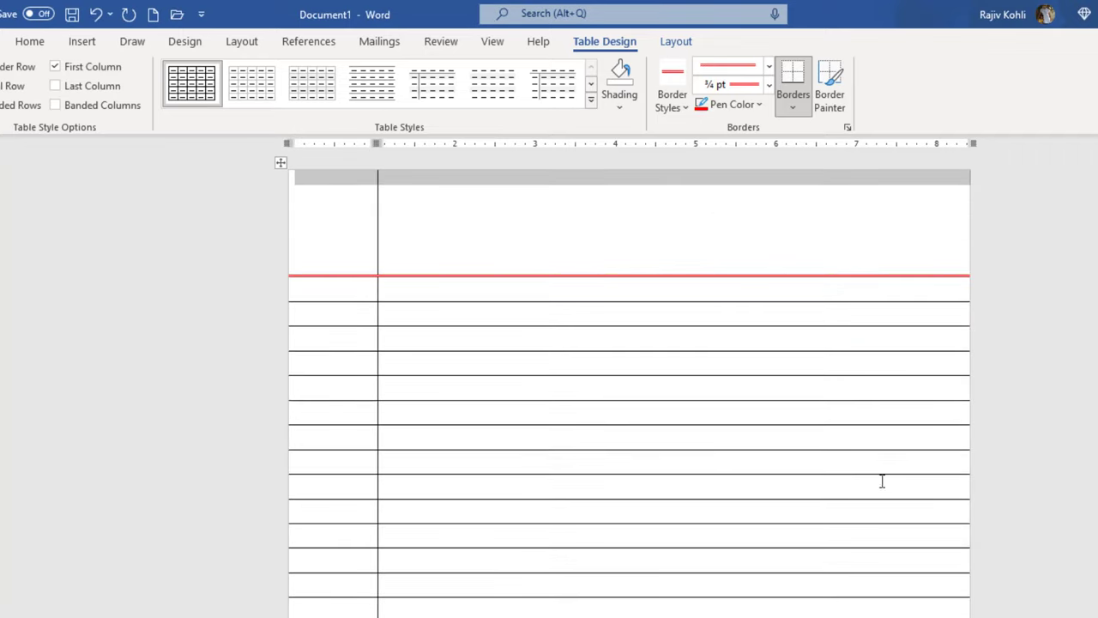
- Select every cell of the table's narrow first column
left_click(431, 215)
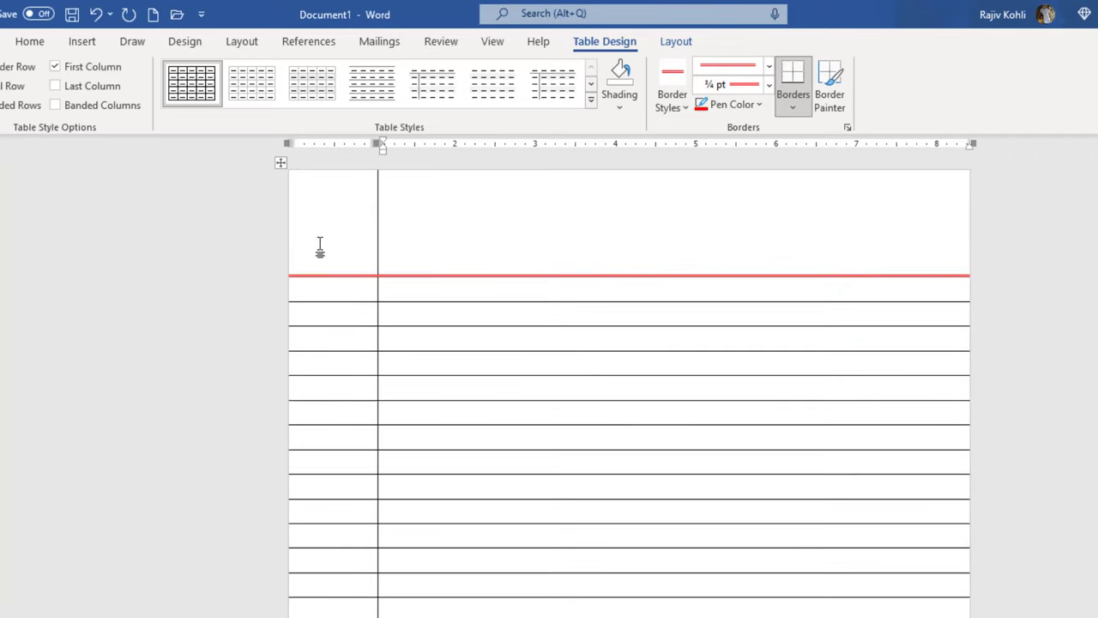
left_click(377, 178)
mouse_move(338, 229)
left_mouse_down()
mouse_move(346, 614)
mouse_move(600, 614)
mouse_move(345, 507)
mouse_move(346, 542)
left_mouse_up()
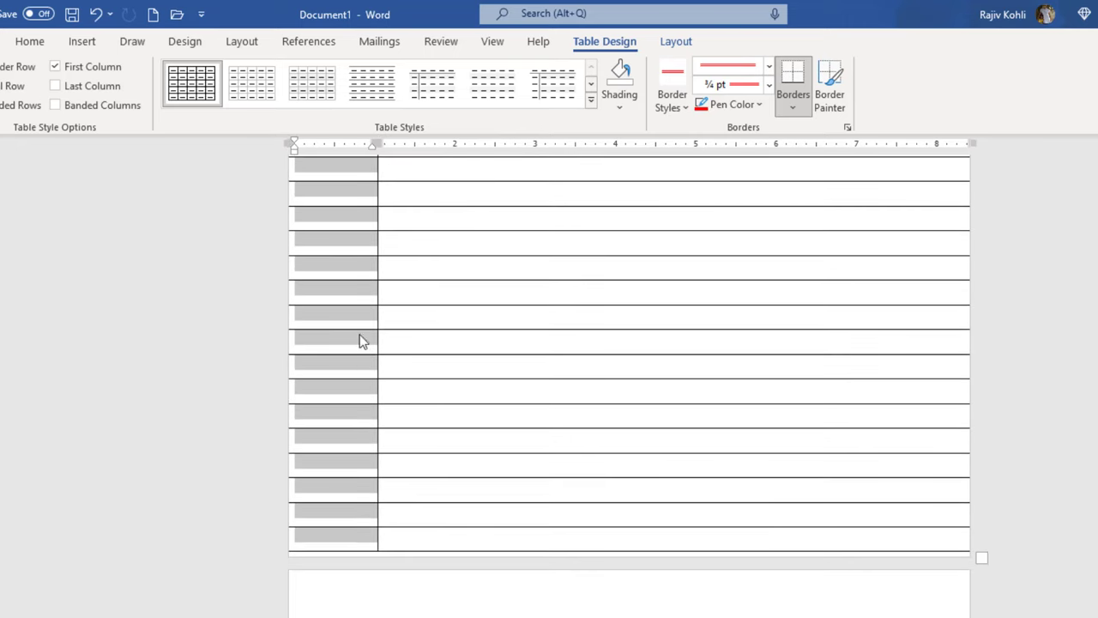
scroll(360, 337, "up", 10)
left_click(400, 224)
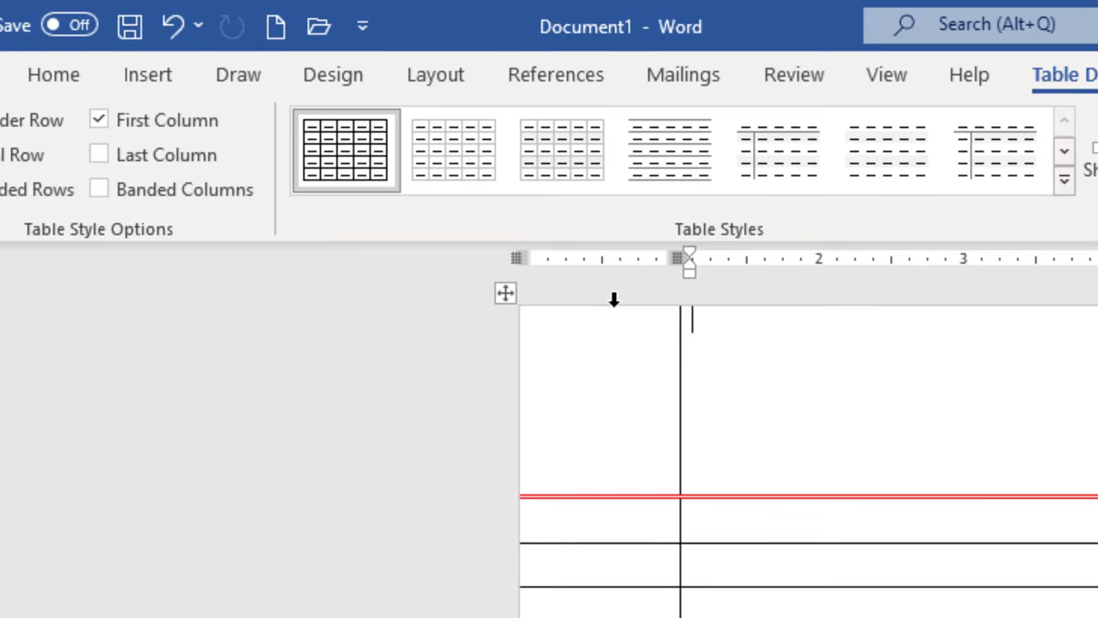
left_click(613, 299)
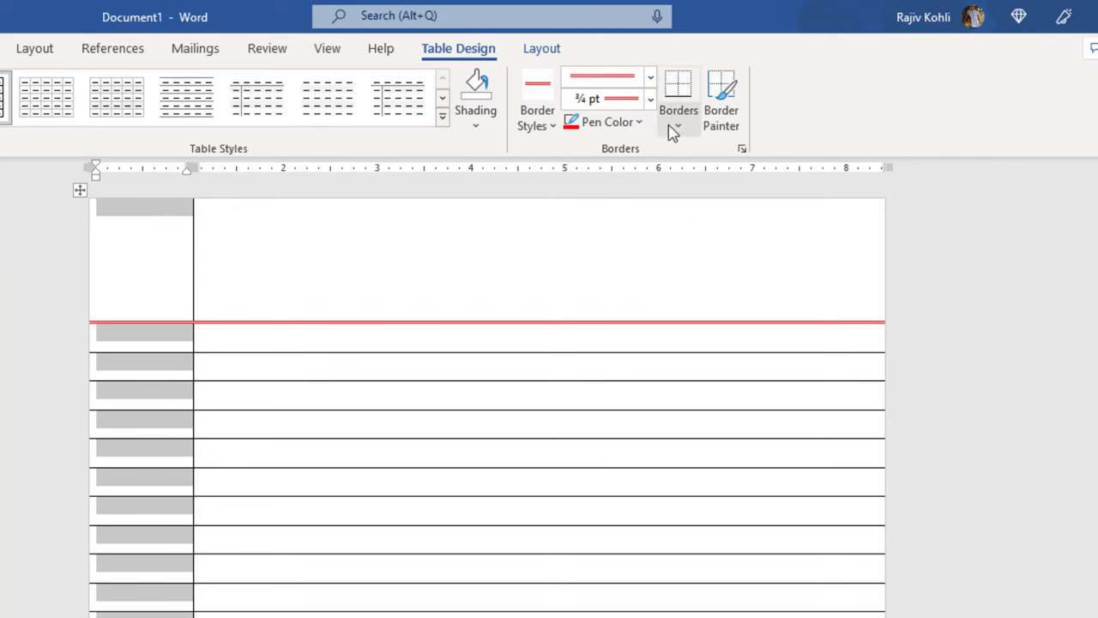
- Apply a red ¾ pt right border to the table's narrow first column via Borders and Shading
left_click(677, 127)
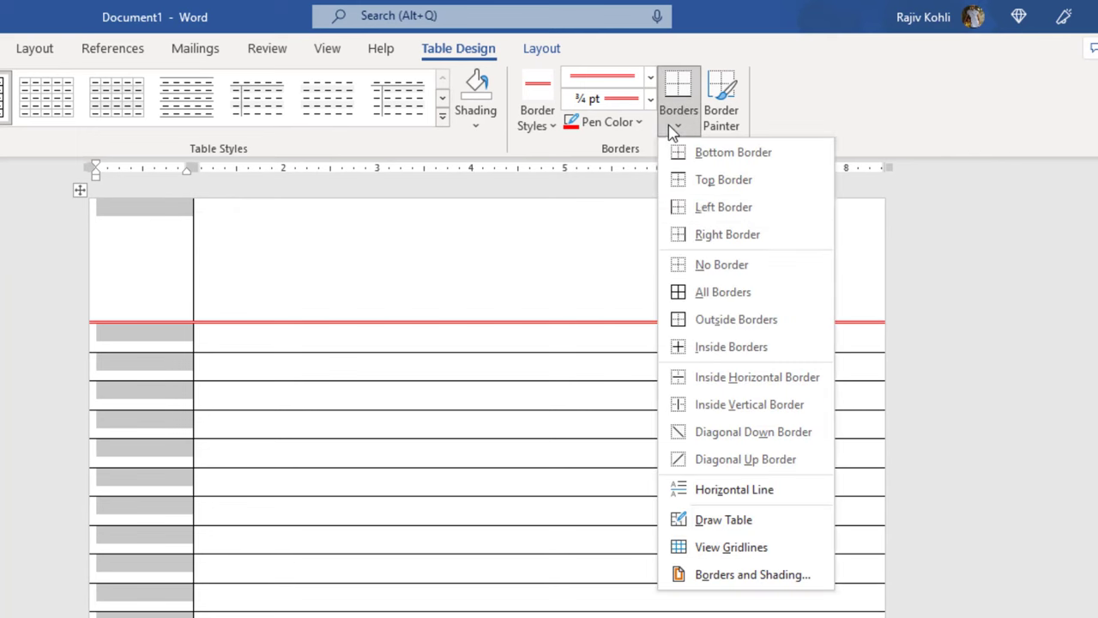
left_click(671, 574)
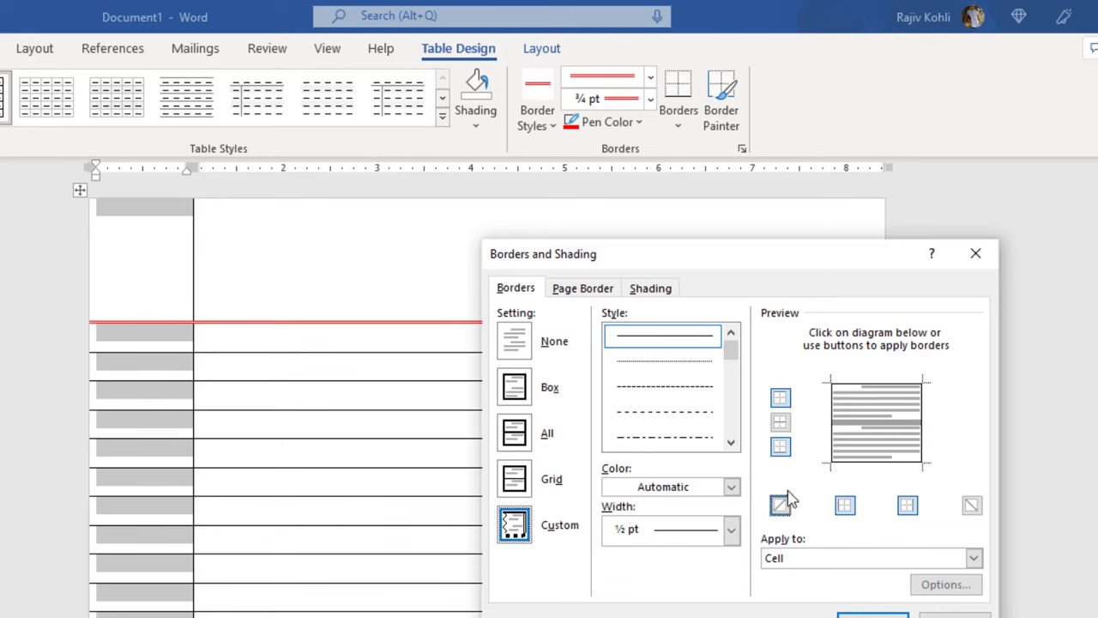
left_click(922, 401)
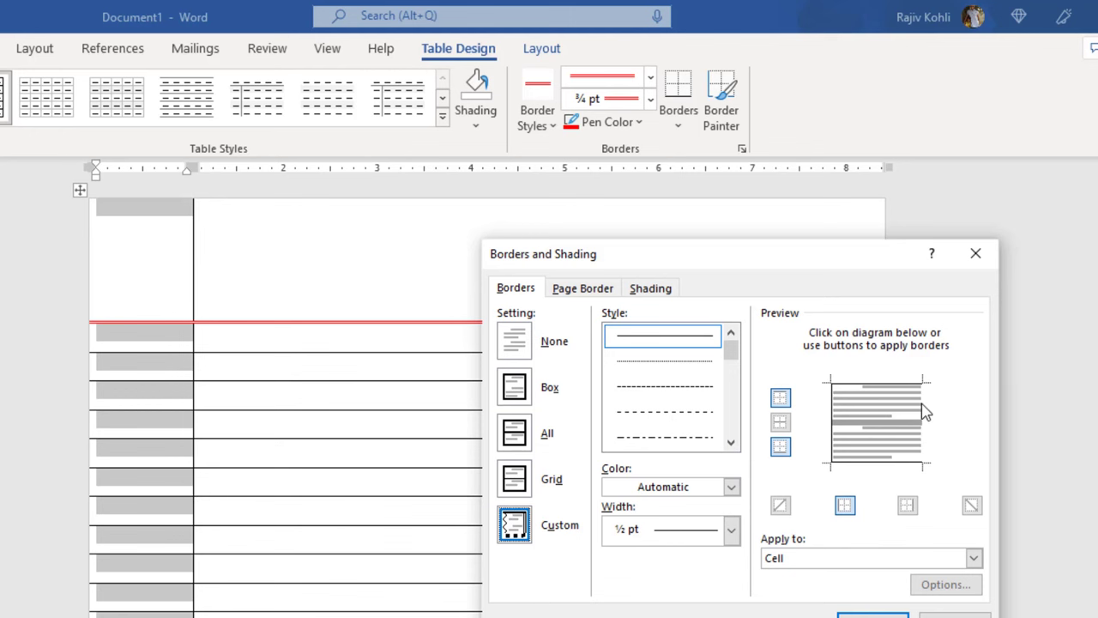
left_click(731, 442)
left_click(730, 442)
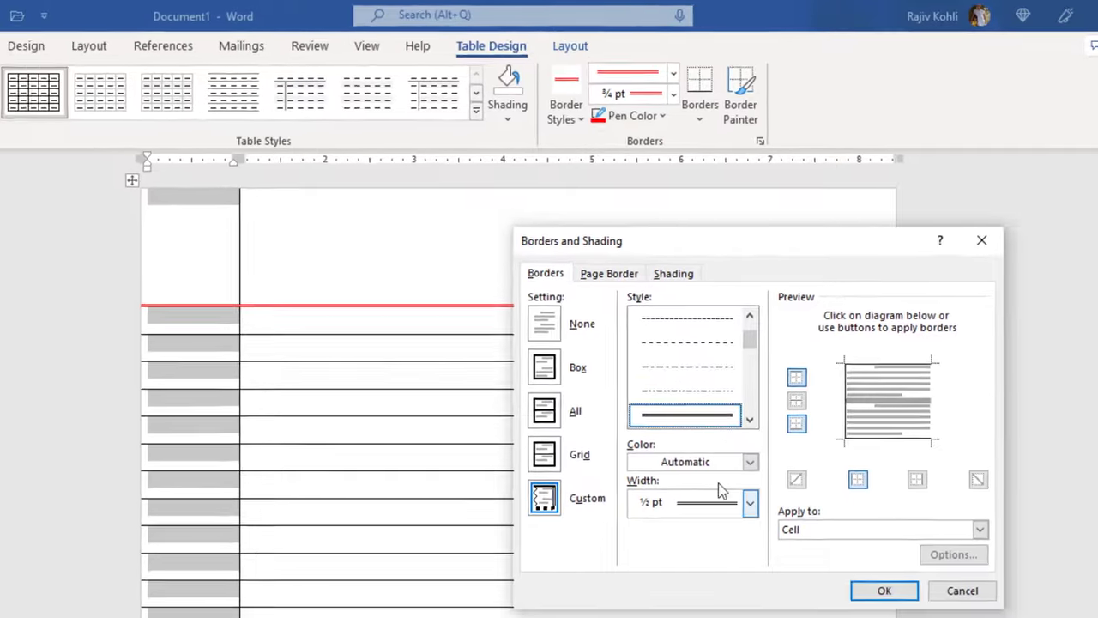
left_click(731, 486)
left_click(699, 597)
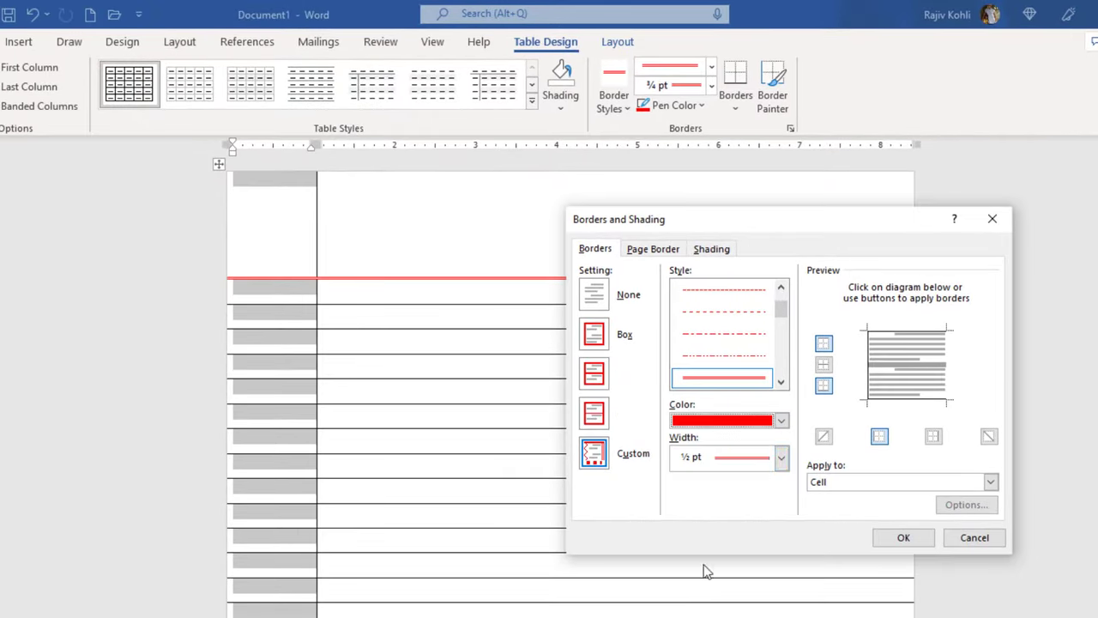
left_click(753, 463)
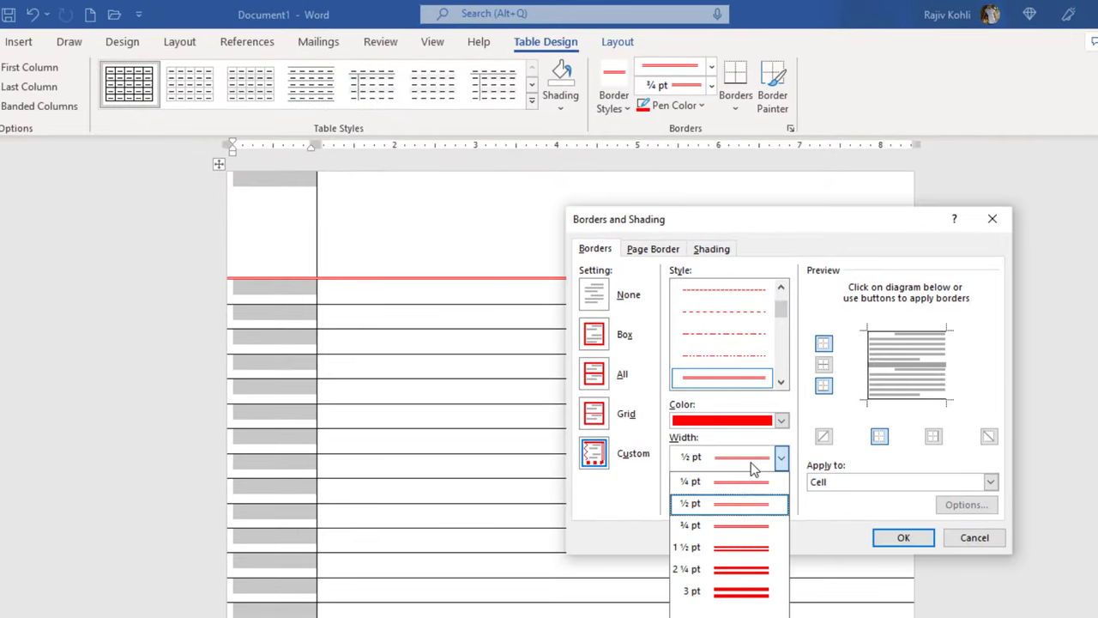
left_click(743, 525)
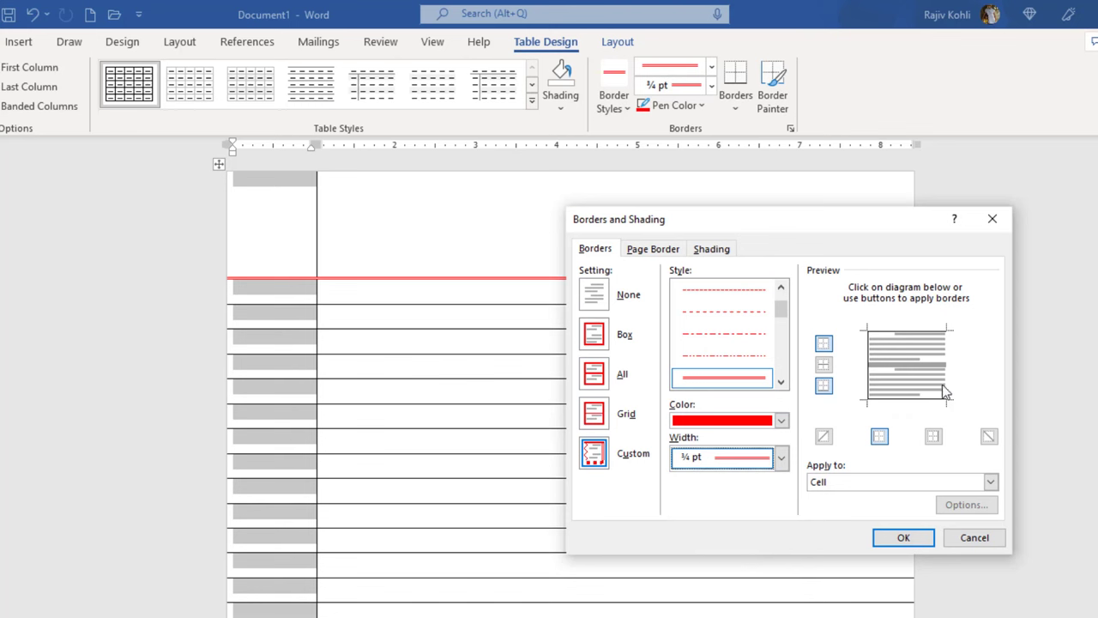
left_click(943, 385)
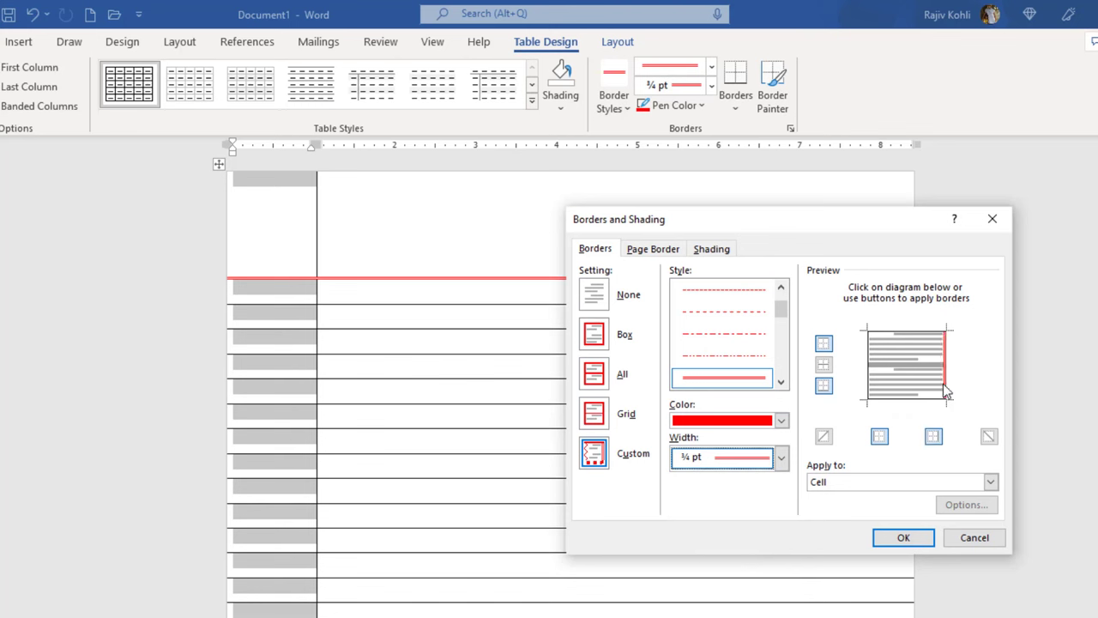
left_click(901, 539)
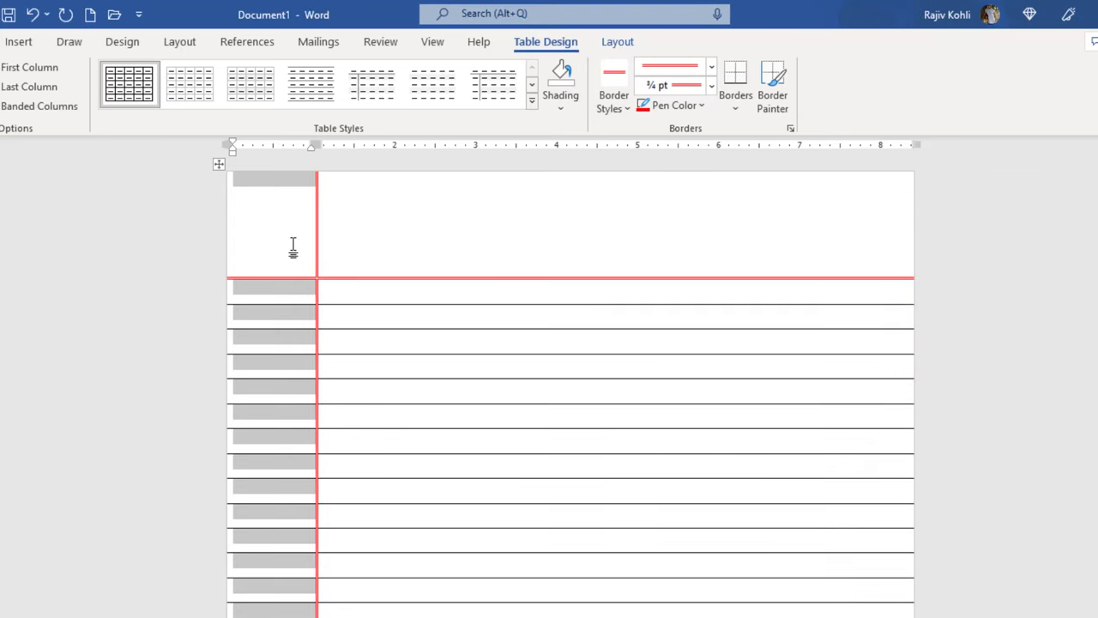
left_click(292, 246)
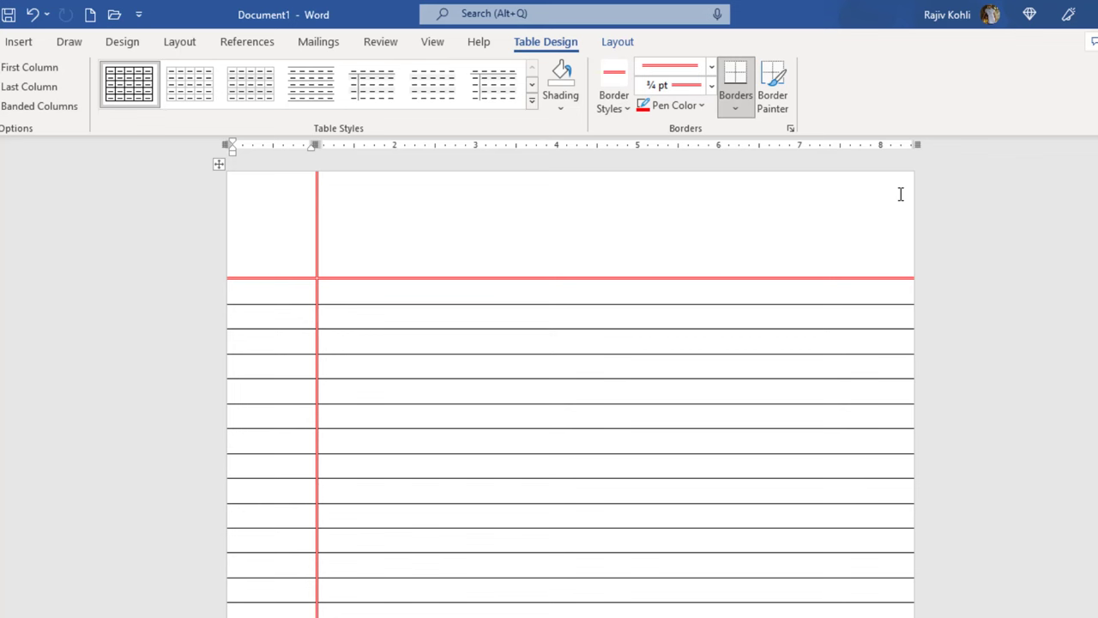
- Insert a Rounded Rectangle shape spanning the page's top-right corner above the red line
left_click(20, 43)
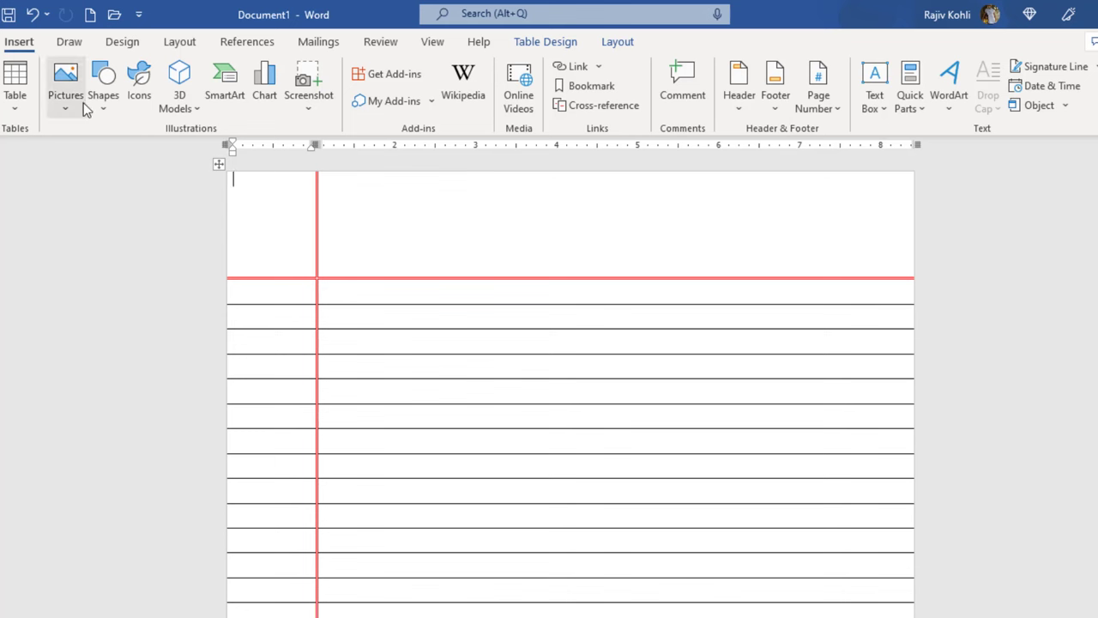
left_click(102, 101)
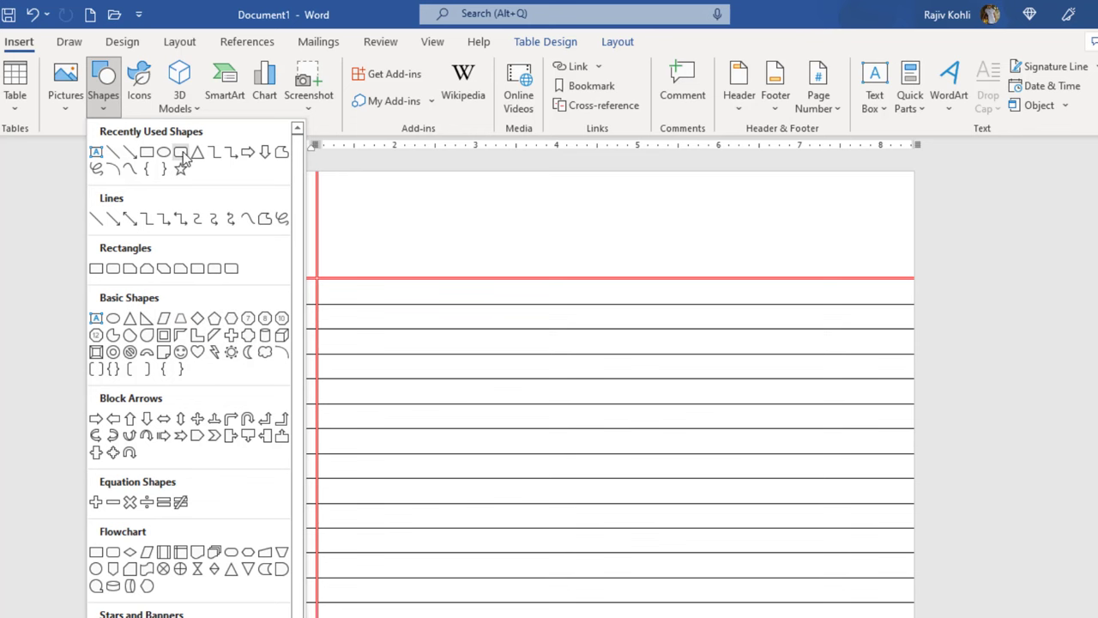
left_click(183, 154)
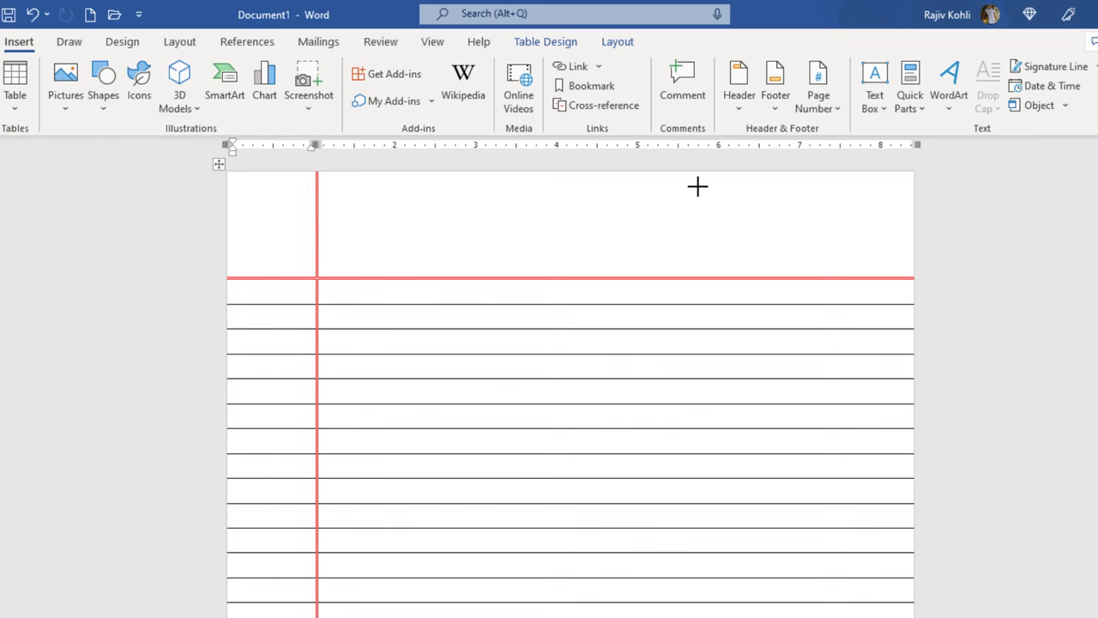
left_click_drag(698, 184, 904, 268)
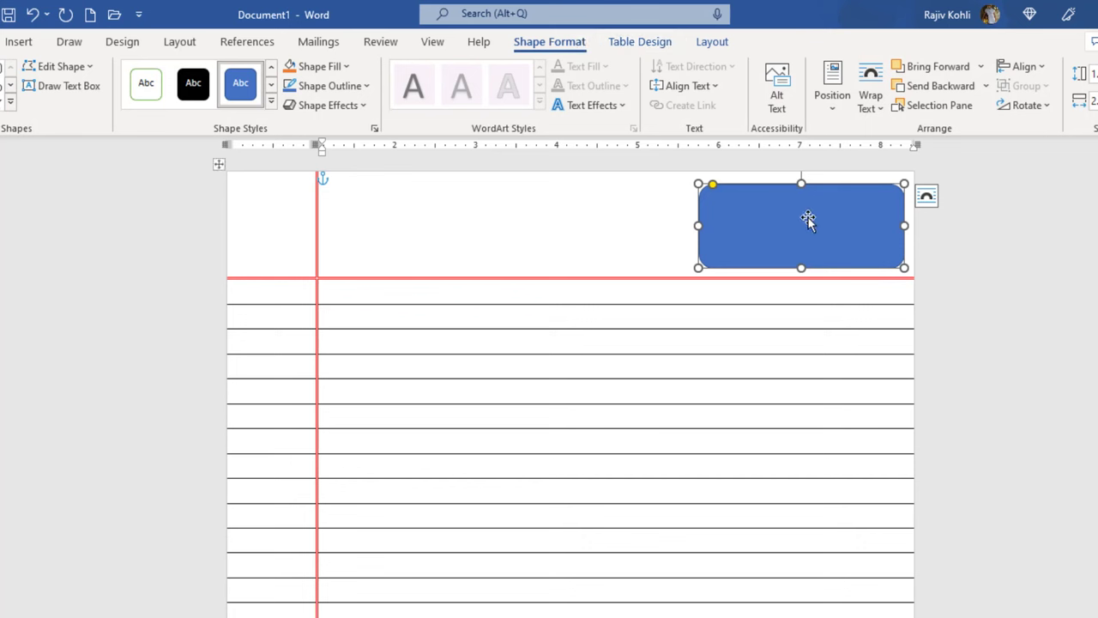
- Set the rounded rectangle to No Fill with a red 2¼ pt outline
left_click(343, 67)
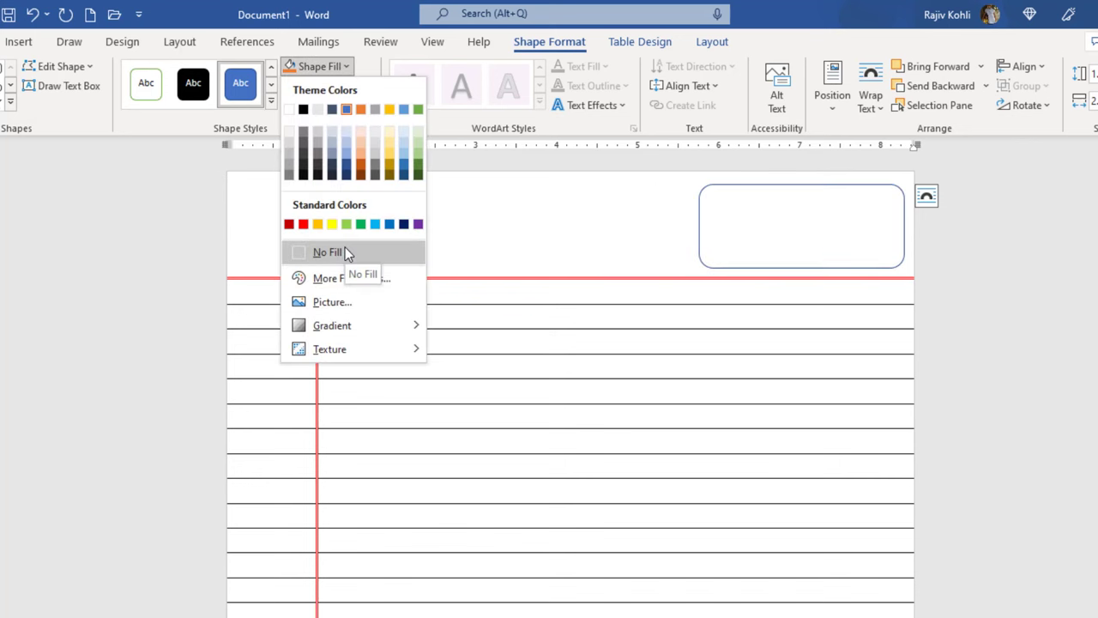
left_click(343, 251)
left_click(331, 87)
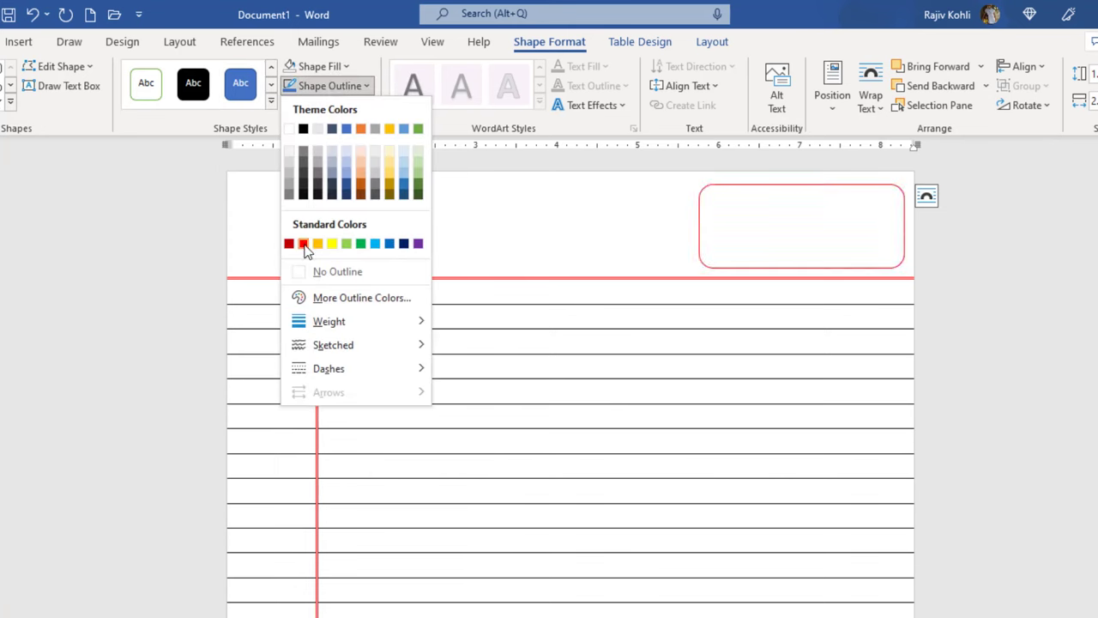
left_click(303, 245)
left_click(364, 87)
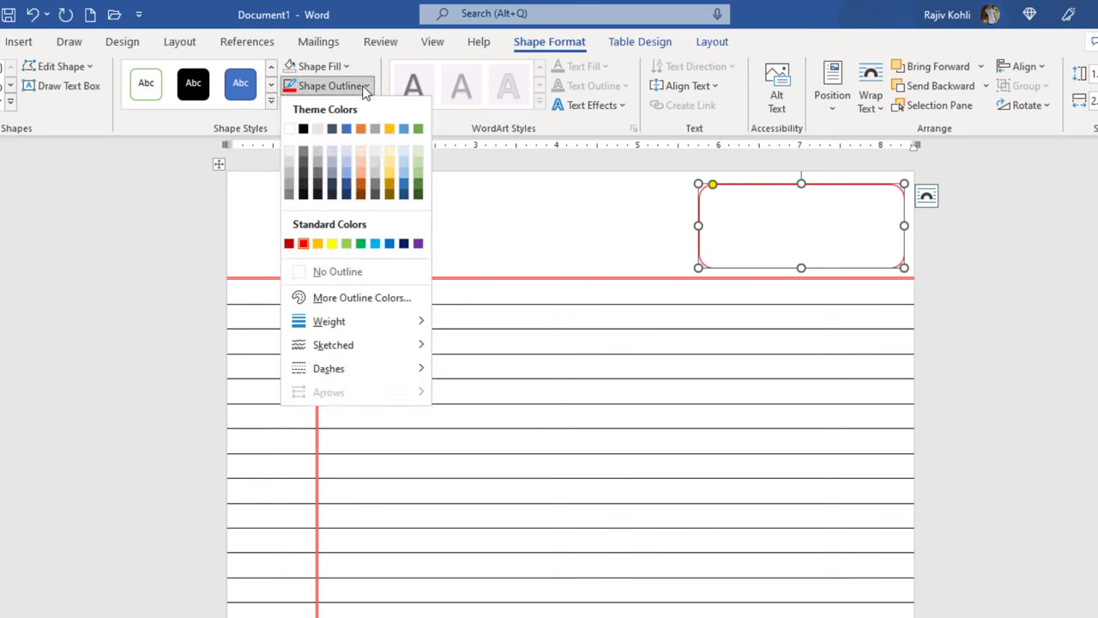
mouse_move(355, 326)
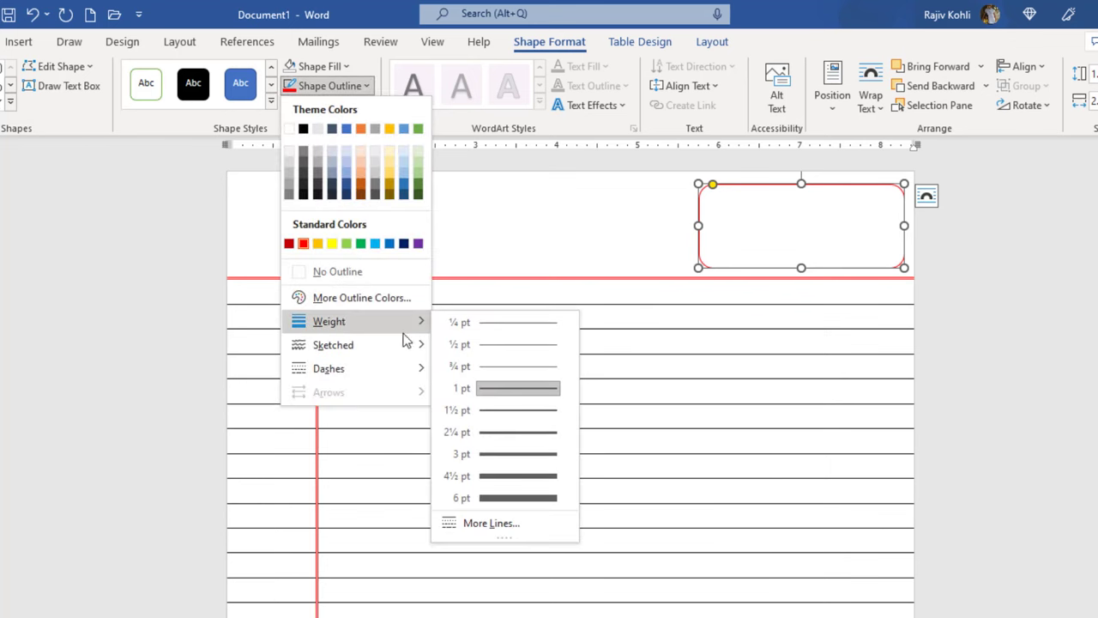
left_click(512, 433)
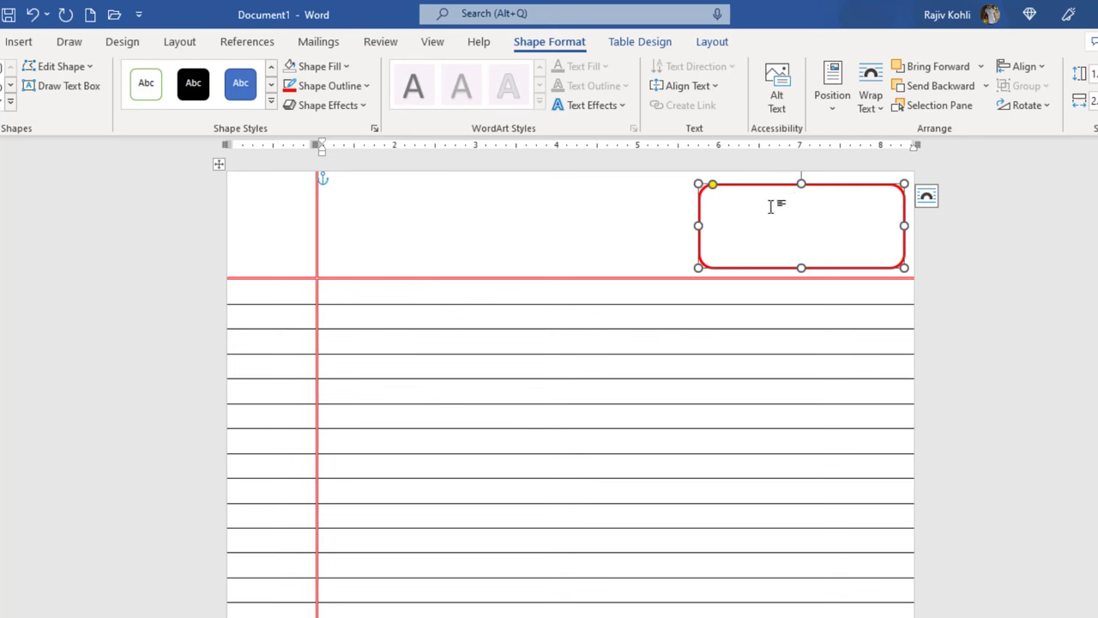
left_click(735, 220)
- Use Add Text on the rounded rectangle, then delete its Date and Page lines
right_click(765, 189)
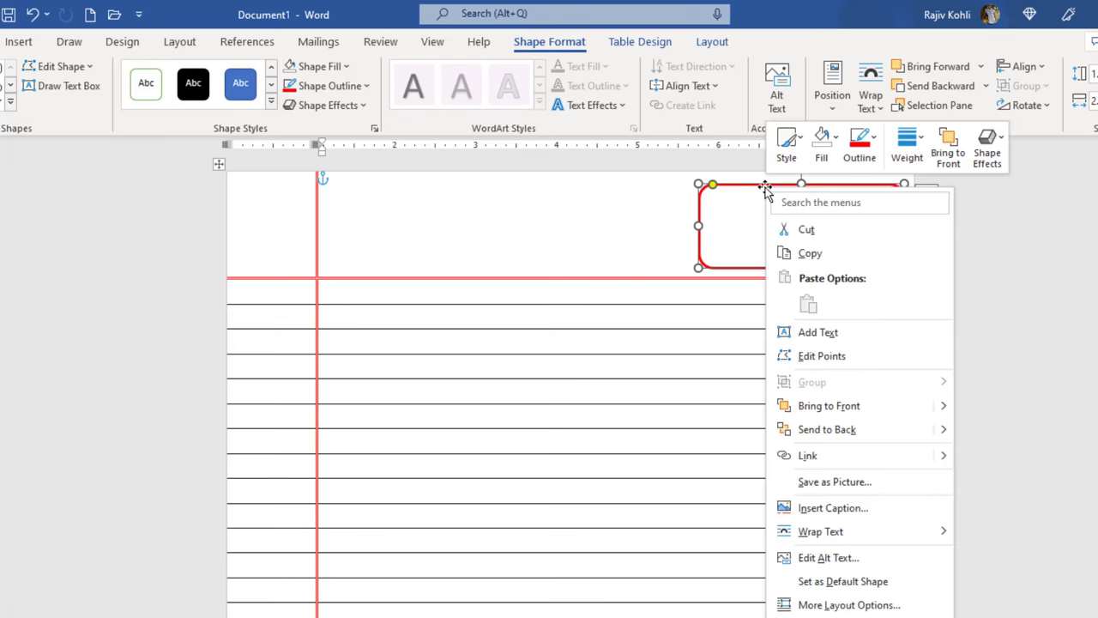
left_click(820, 334)
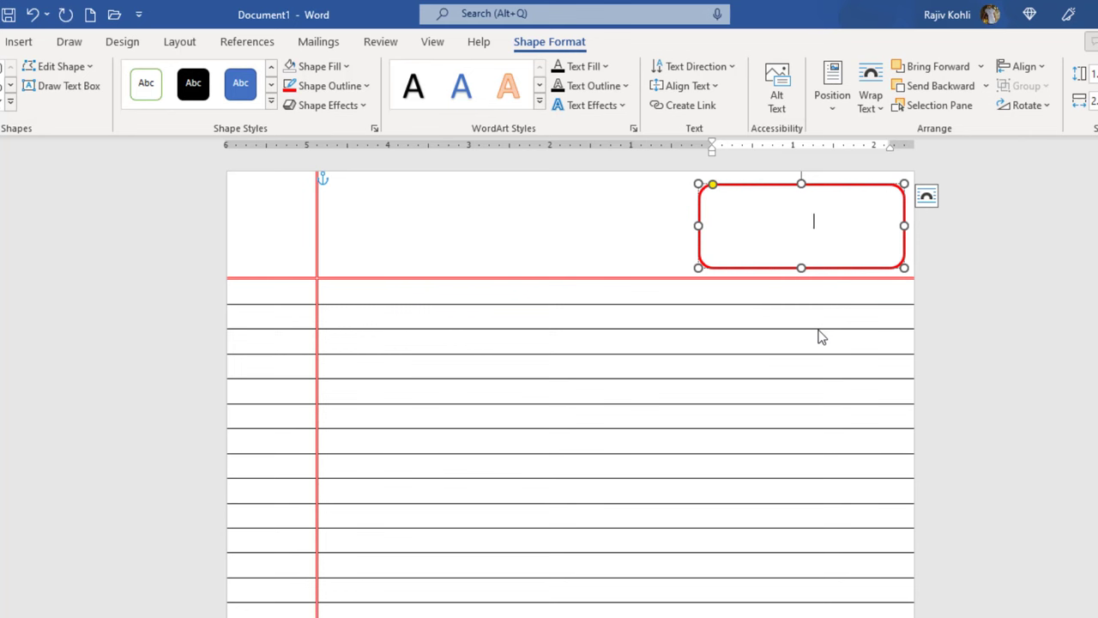
left_click(582, 66)
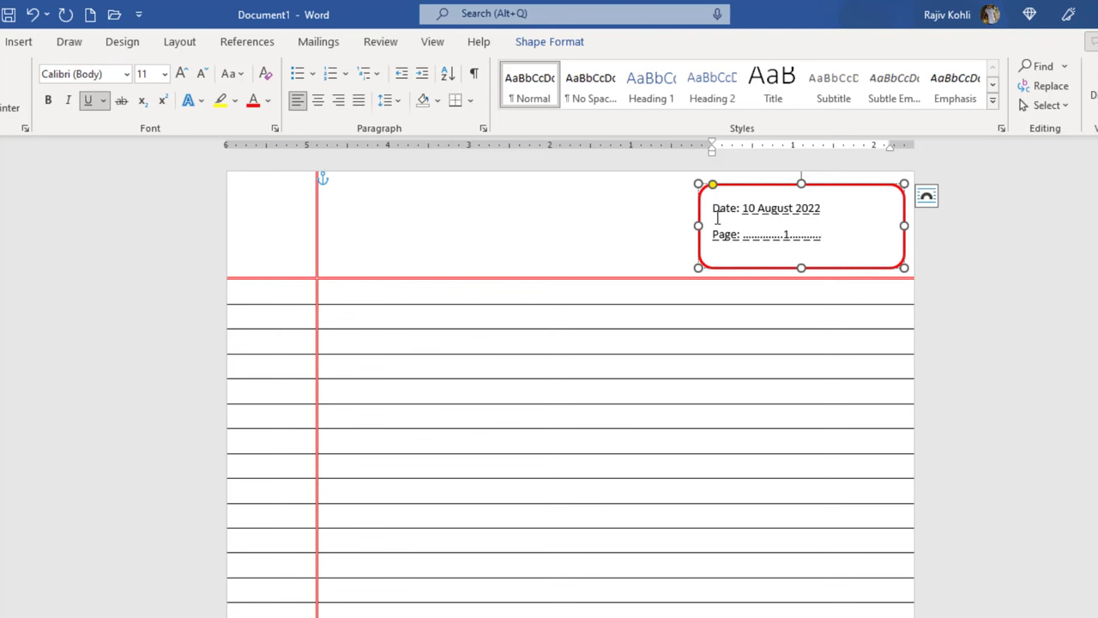
left_click_drag(716, 213, 850, 241)
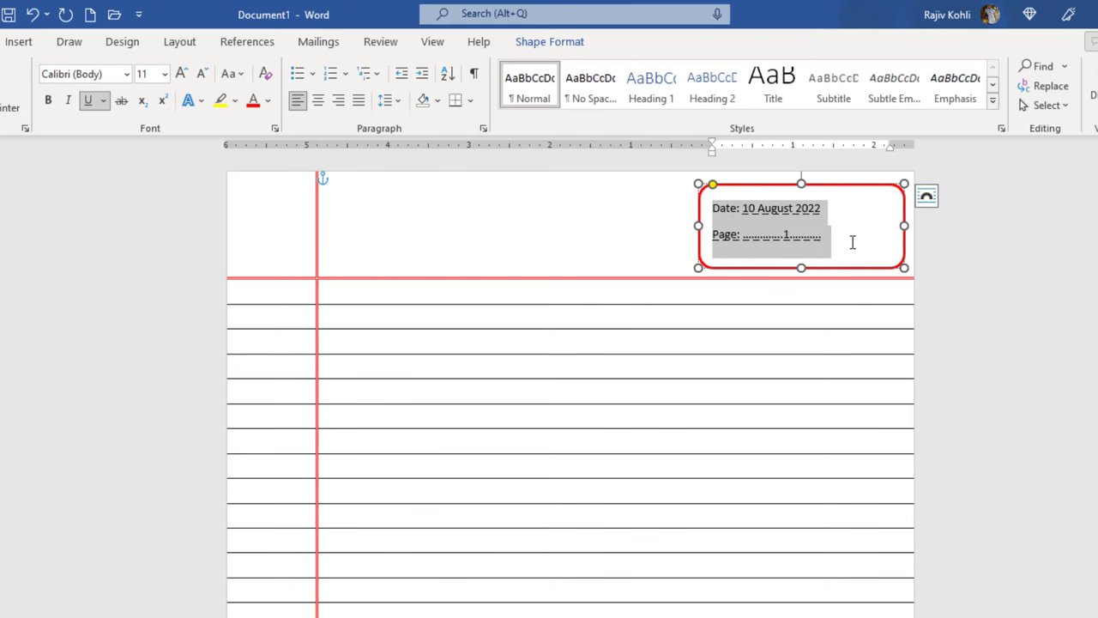
key("Delete")
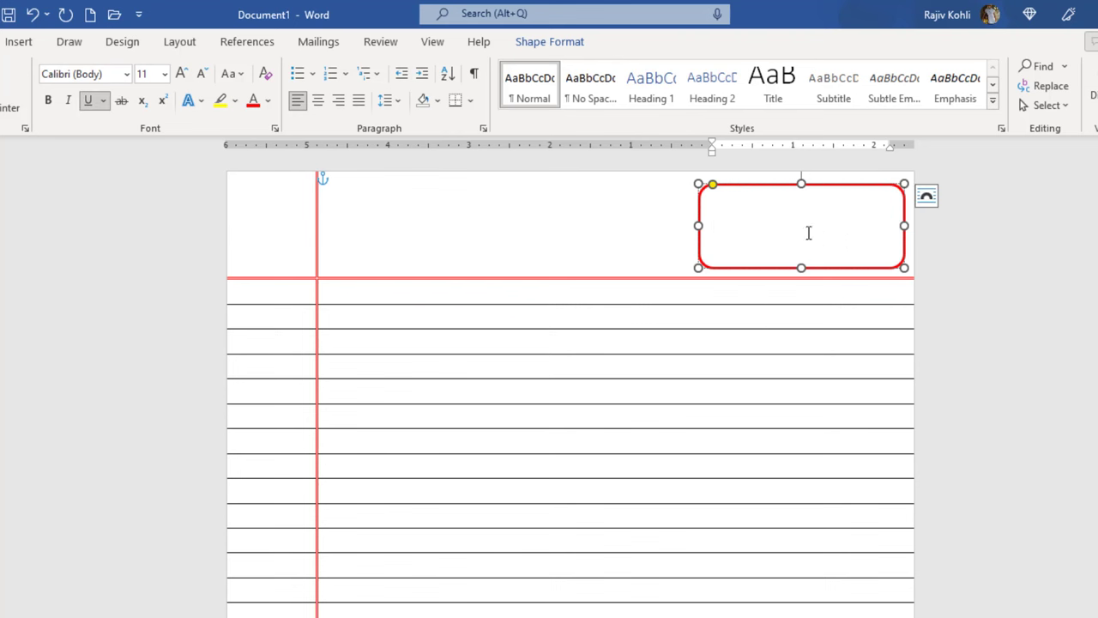
left_click(28, 43)
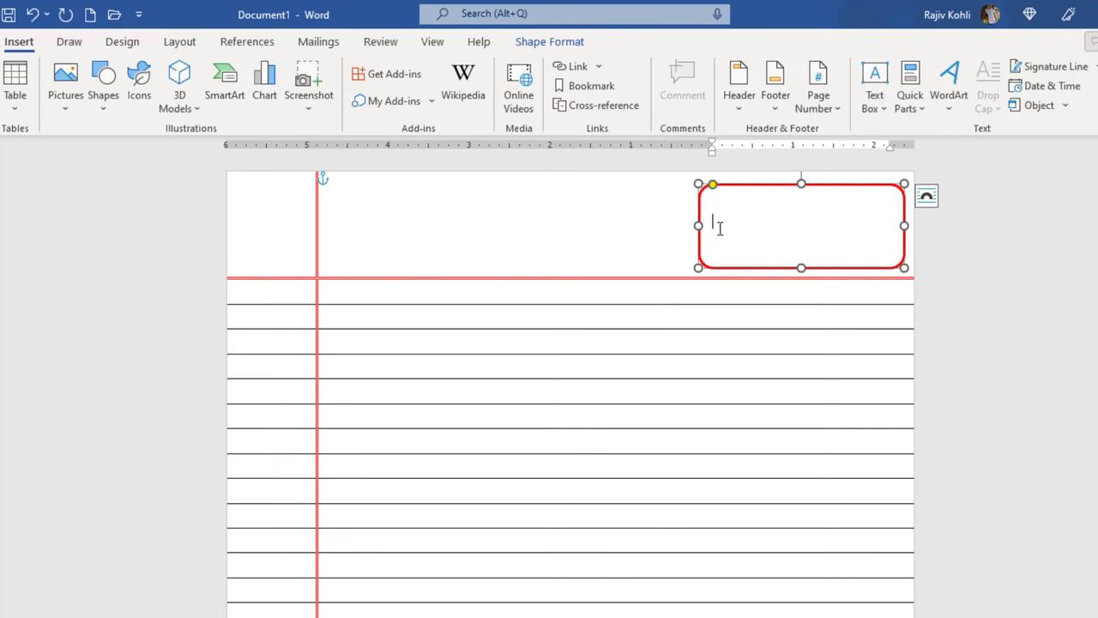
left_click(15, 86)
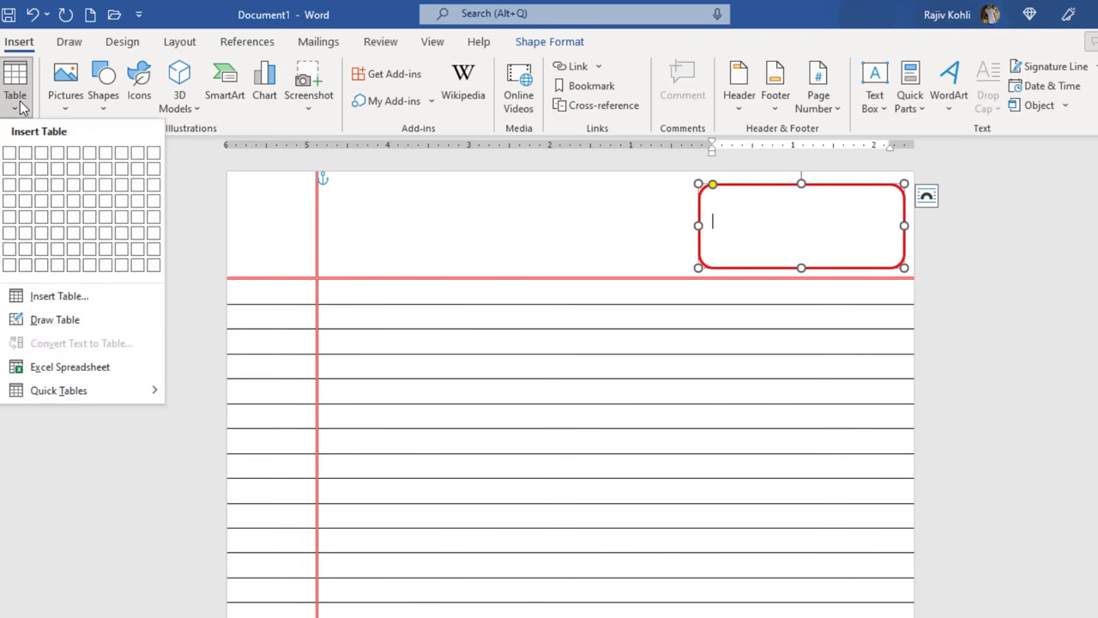
- Insert a 2x2 table in the box with 10 August 2022 and Page entries, resizing columns to fit
left_click(25, 169)
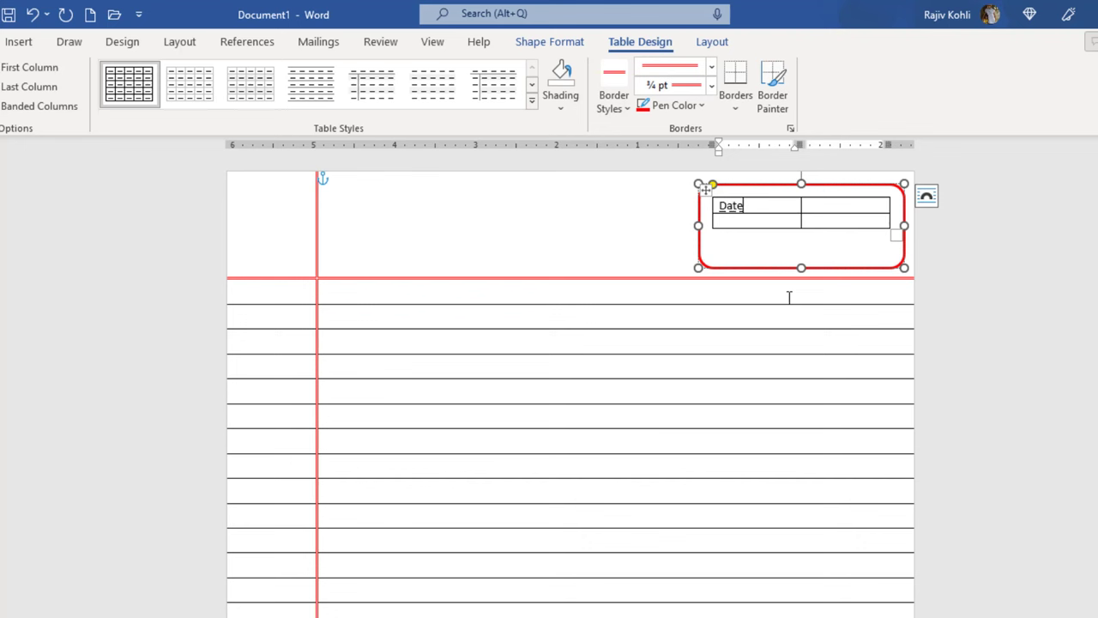
key("Tab")
type("10 August 2022")
left_click_drag(801, 144, 777, 142)
left_click_drag(867, 144, 886, 150)
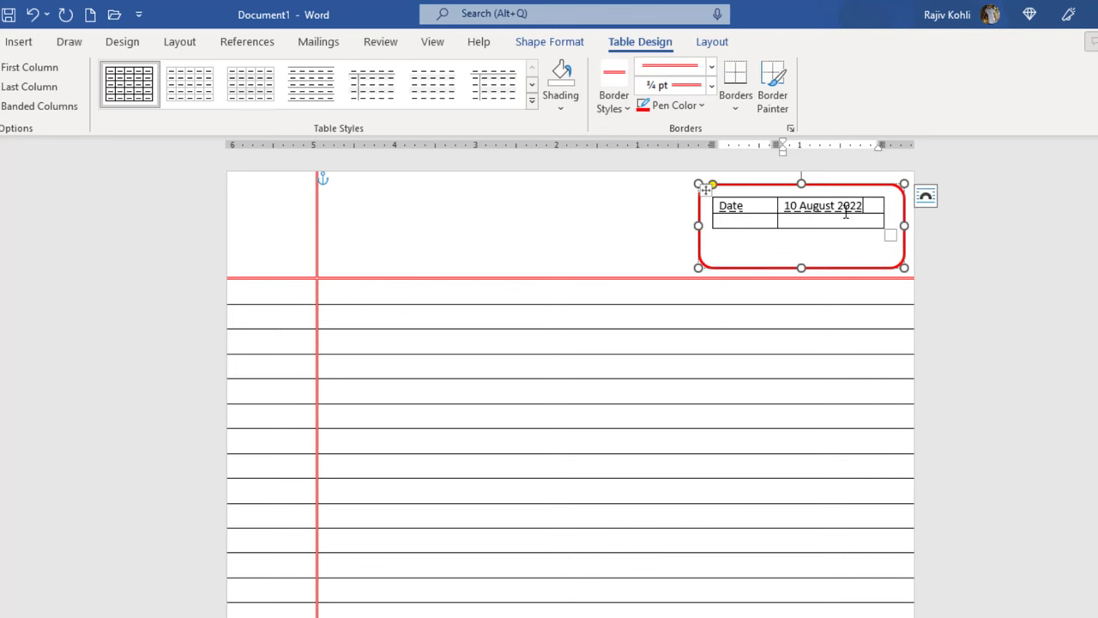
left_click(756, 223)
type("Page")
left_click_drag(714, 210, 814, 223)
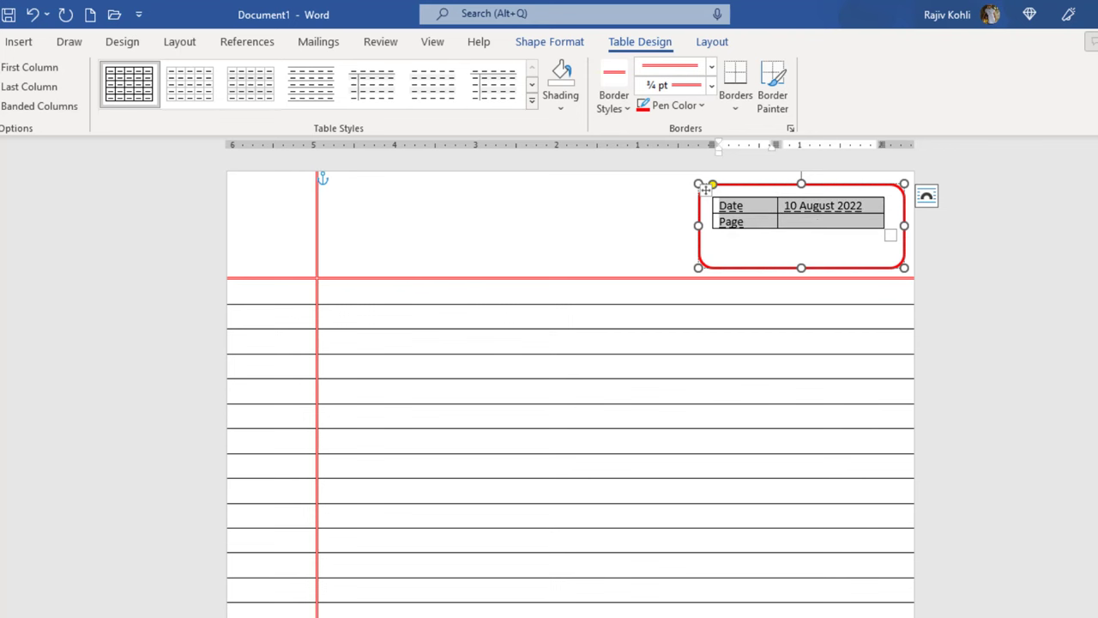
- Narrow the table's value column and centre the page number in its cell
left_click(1, 41)
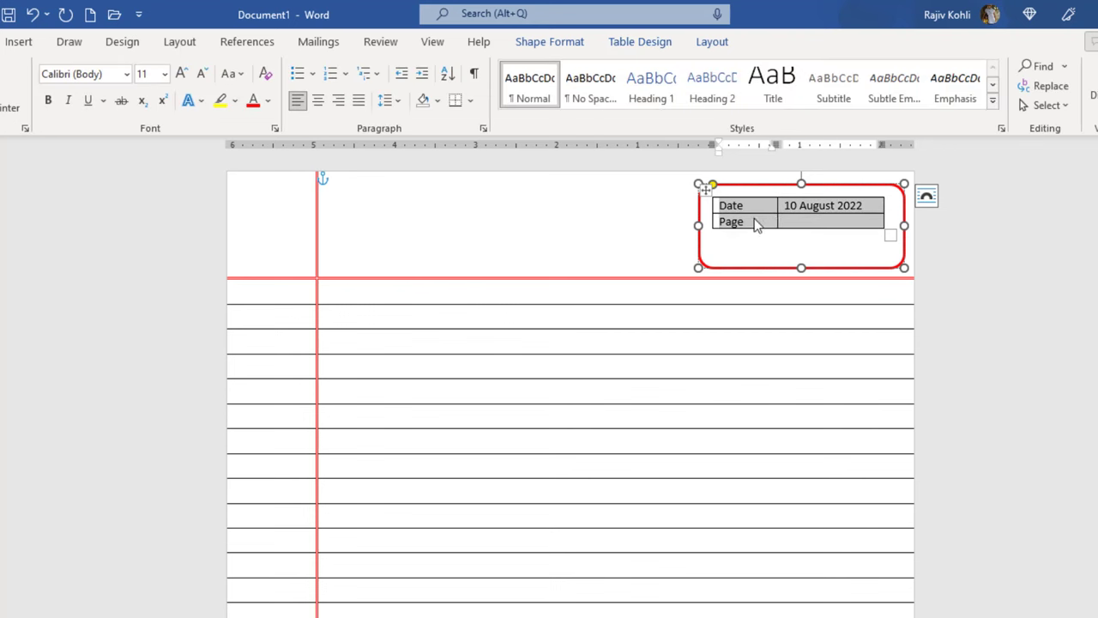
mouse_move(775, 145)
left_mouse_down()
mouse_move(786, 146)
mouse_move(757, 144)
left_mouse_up()
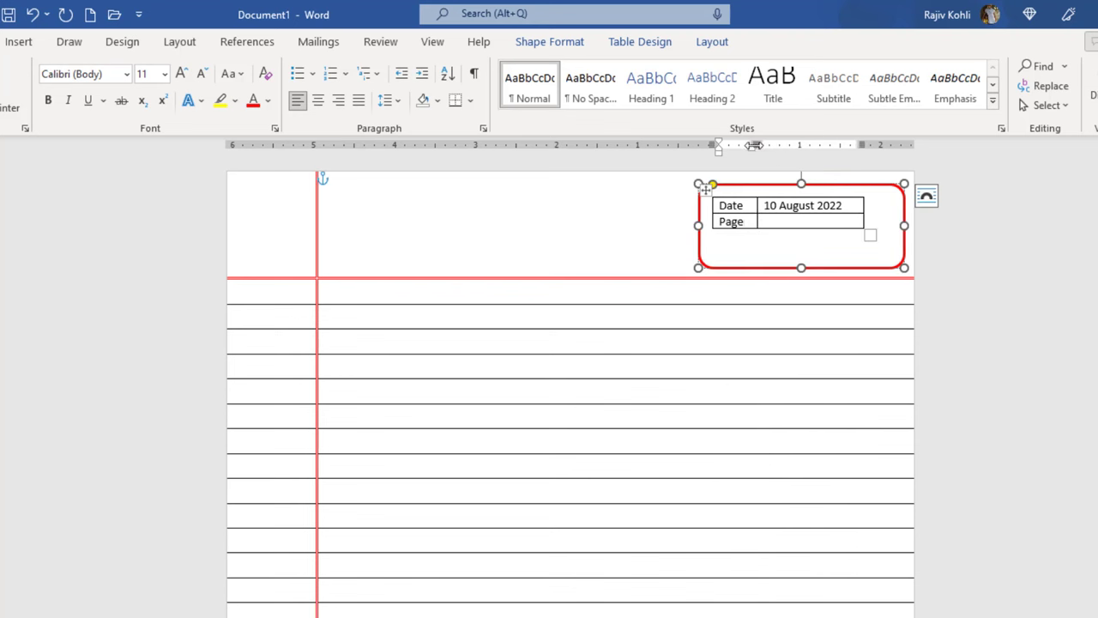
left_click(801, 222)
left_click(323, 104)
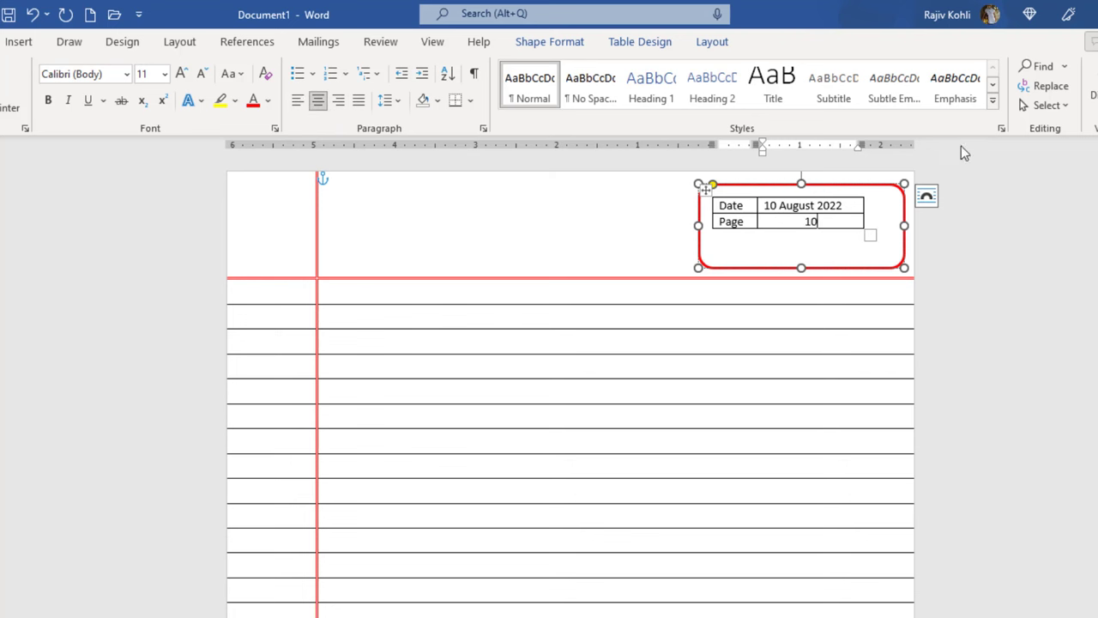
- Select both value cells in the right column and open Borders and Shading
left_click(727, 208)
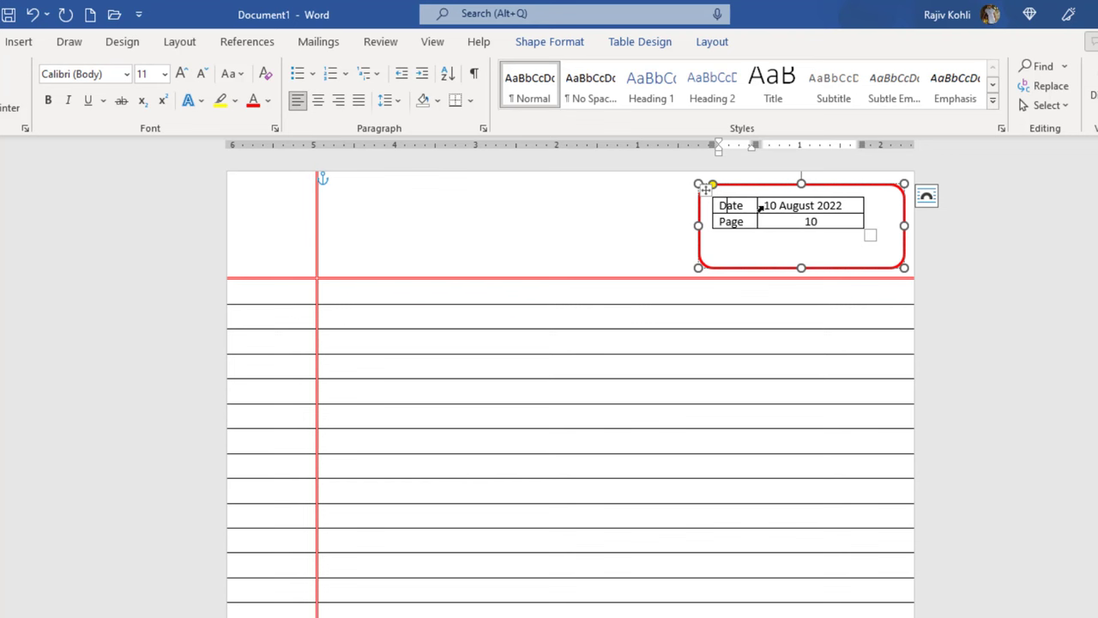
left_click(760, 208)
left_click(757, 223)
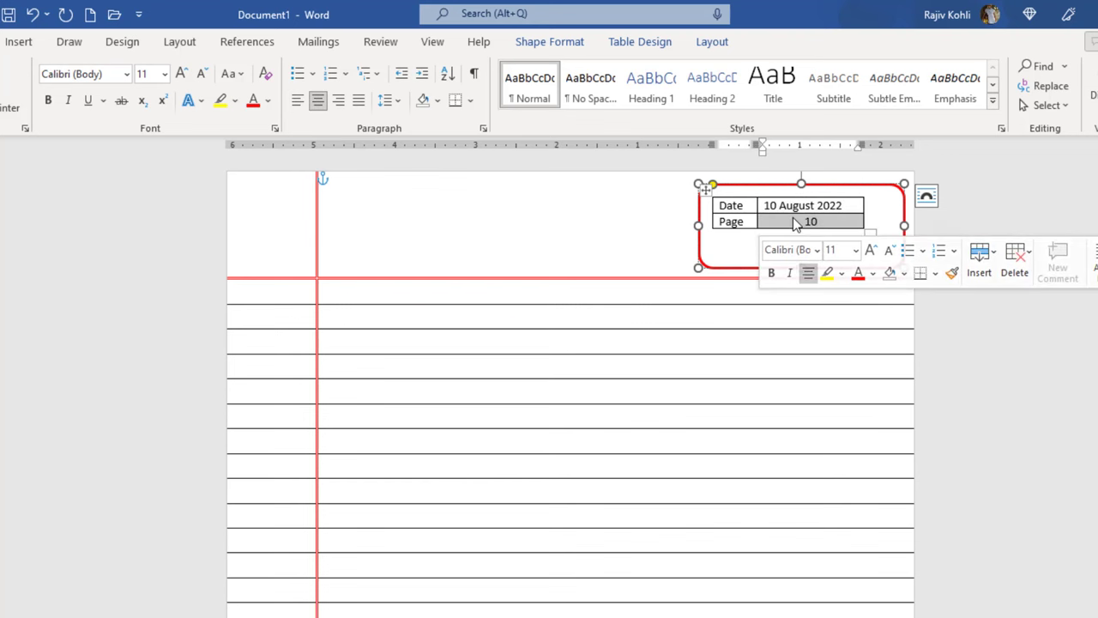
left_click(758, 206)
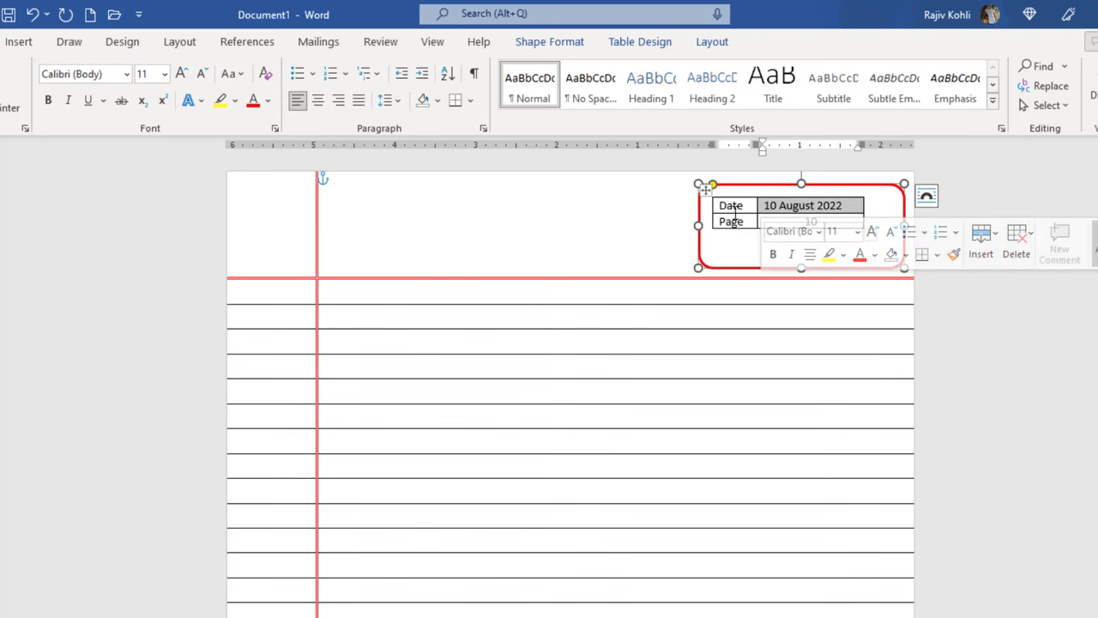
left_click_drag(731, 208, 802, 222)
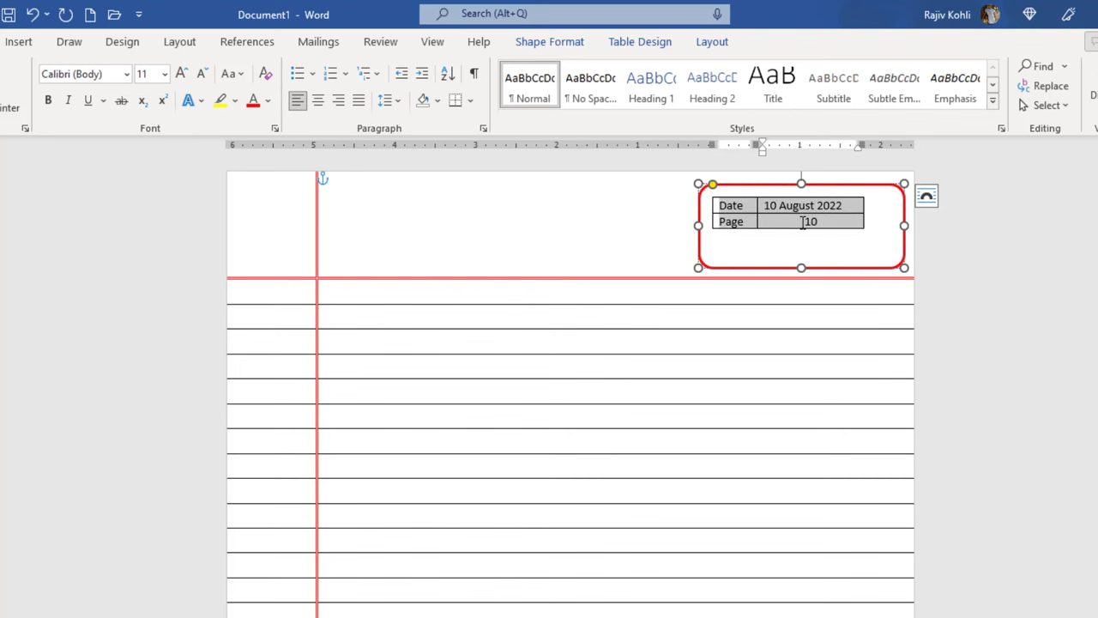
left_click(645, 47)
left_click(736, 109)
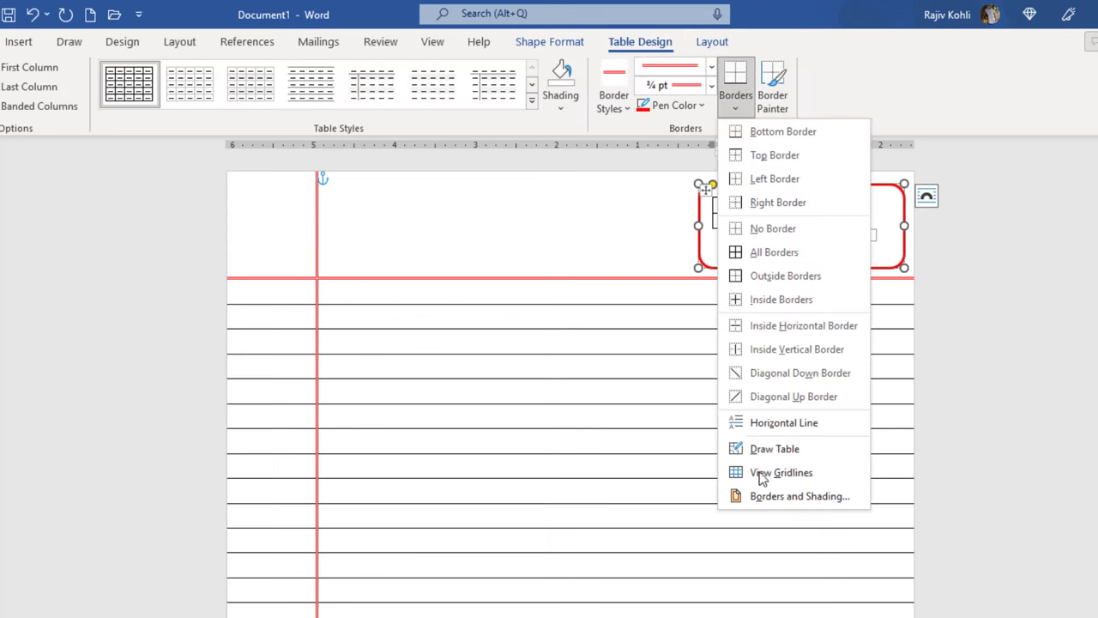
left_click(774, 506)
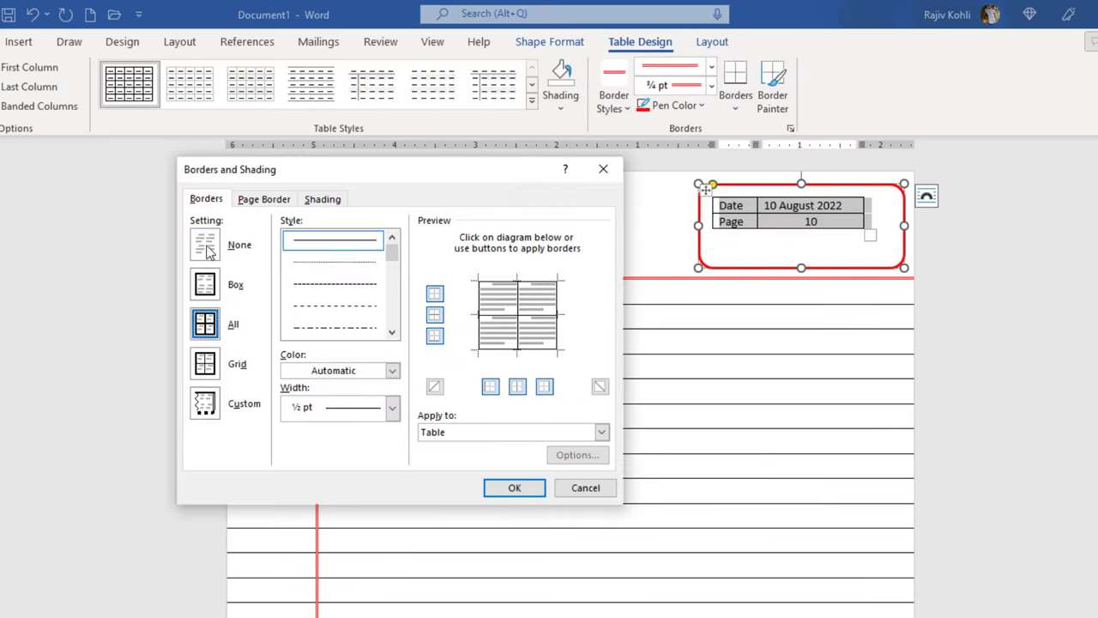
- Set the Date/Page table to no borders, then select the two value cells
left_click(212, 250)
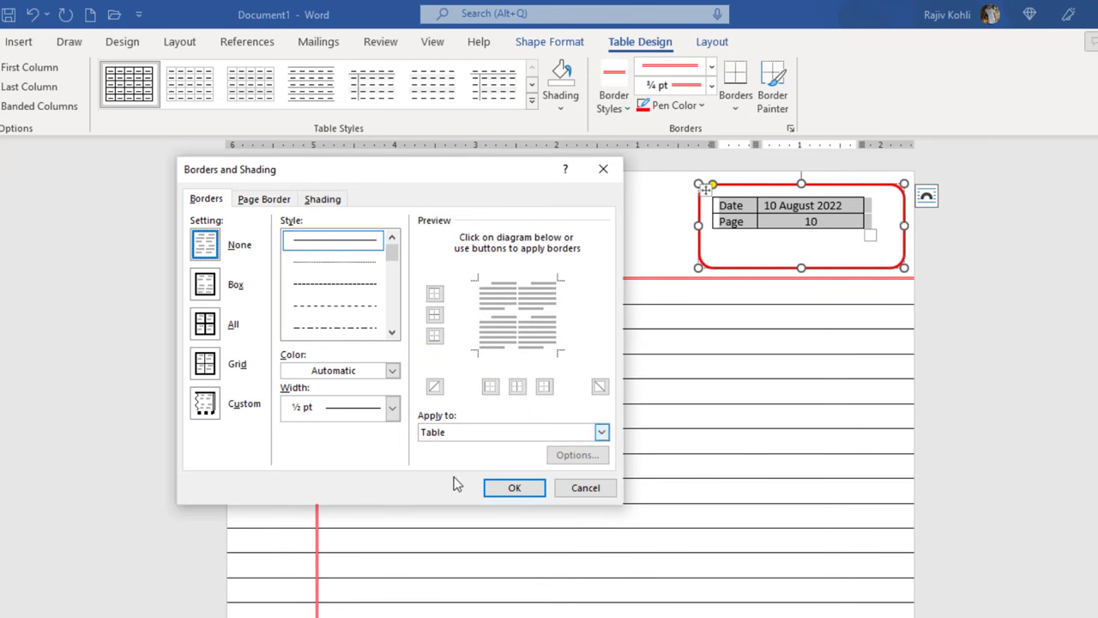
left_click(507, 486)
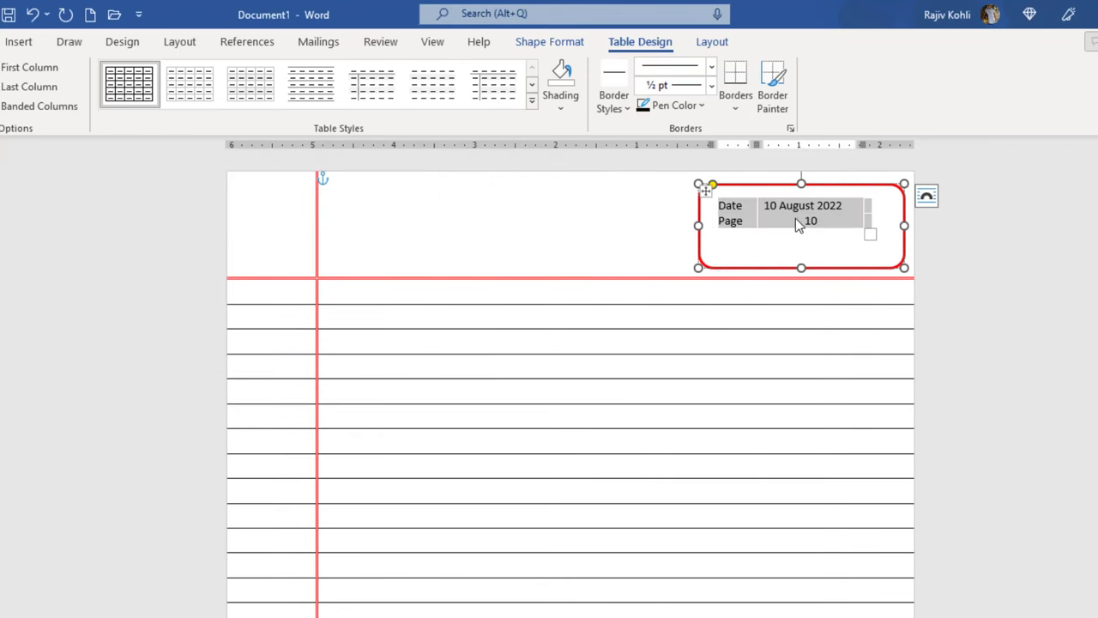
left_click(795, 218)
left_click_drag(772, 206, 814, 221)
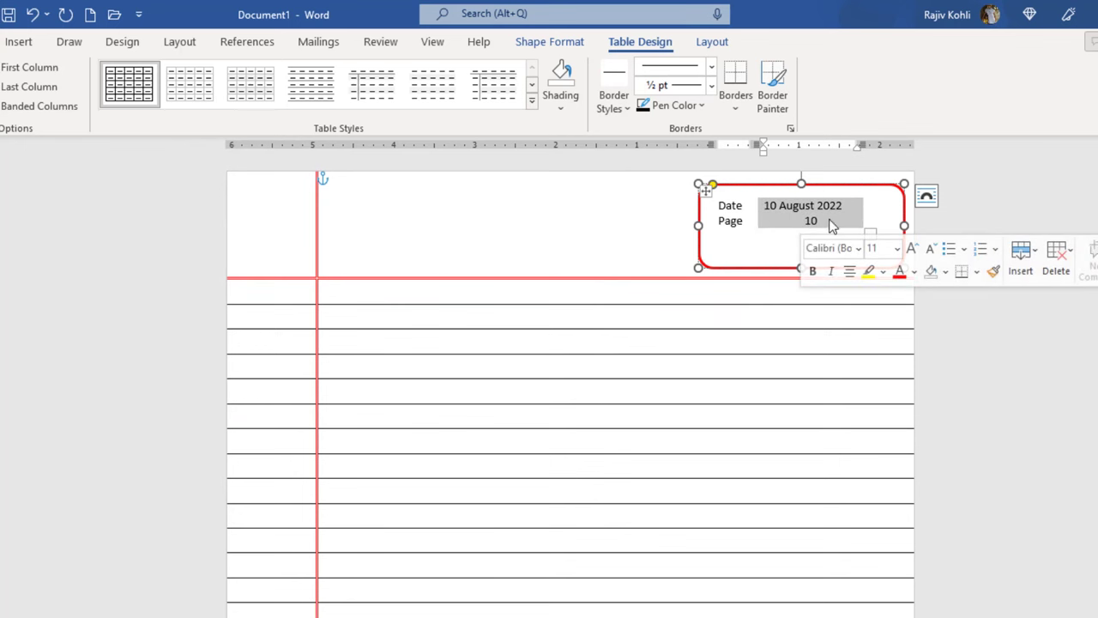
- Choose a dashed, red, 1 pt line style for the value cells' borders
left_click(735, 102)
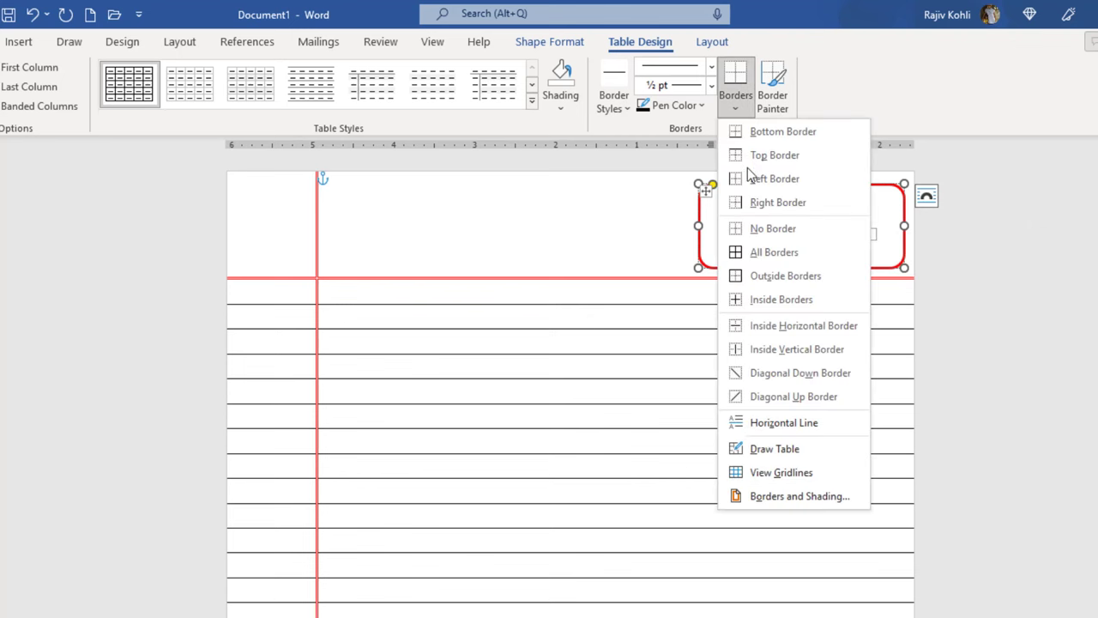
left_click(773, 496)
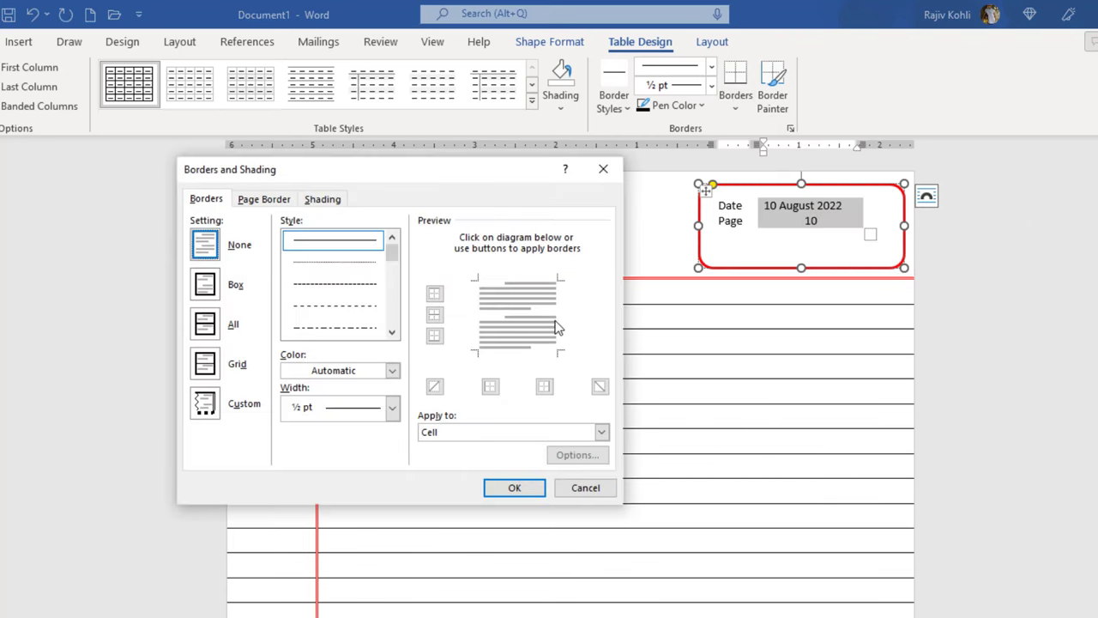
left_click(392, 332)
left_click(392, 332)
left_click(392, 237)
left_click(392, 236)
left_click(344, 307)
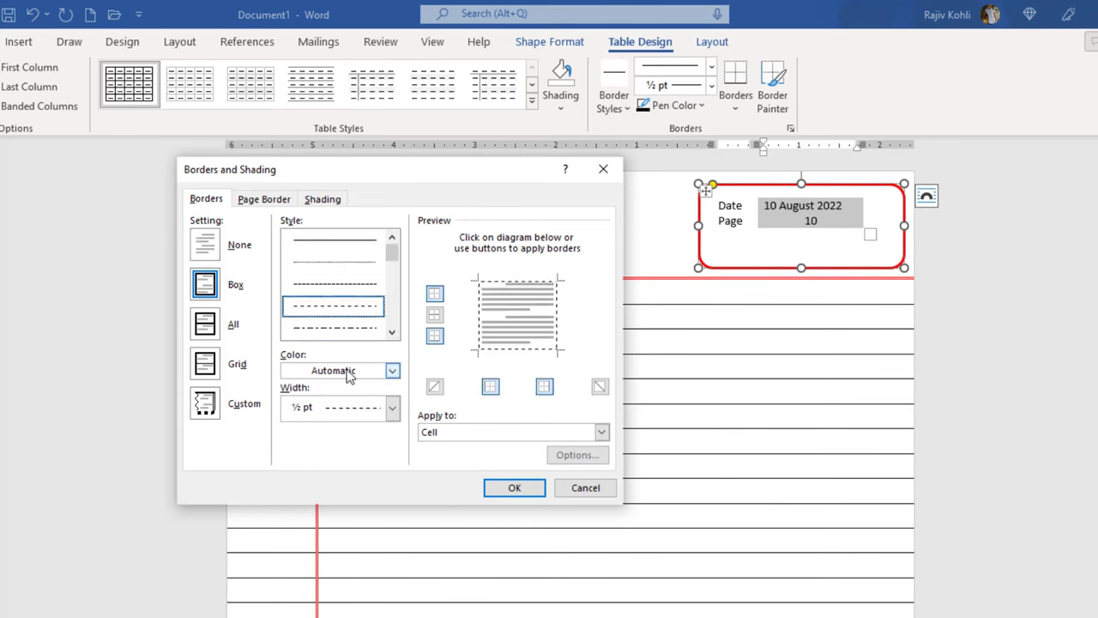
left_click(347, 371)
left_click(304, 554)
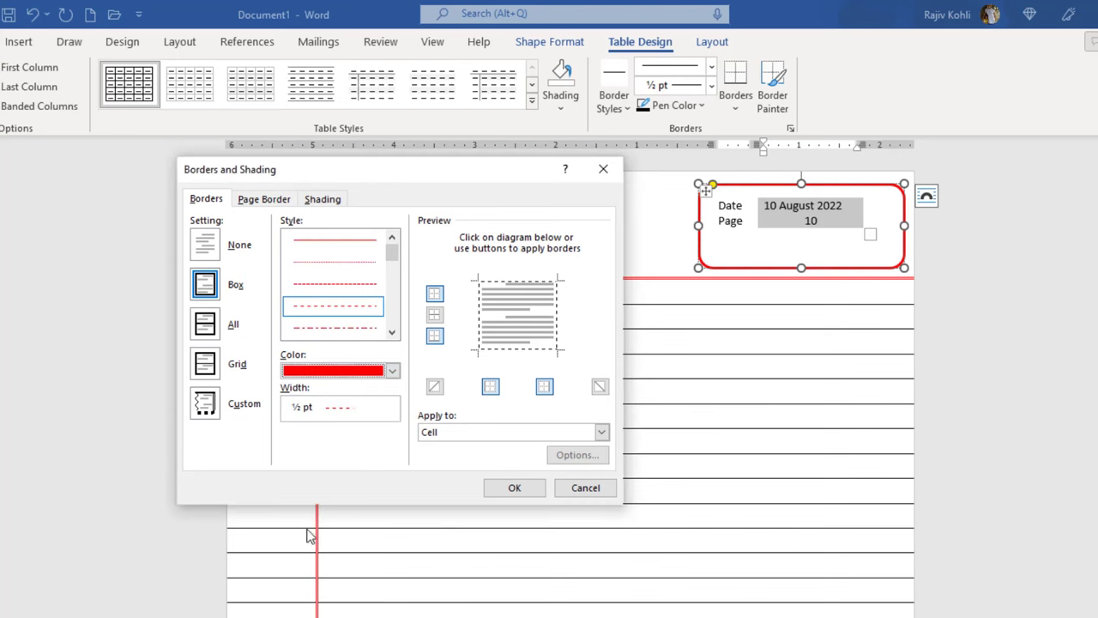
left_click(347, 408)
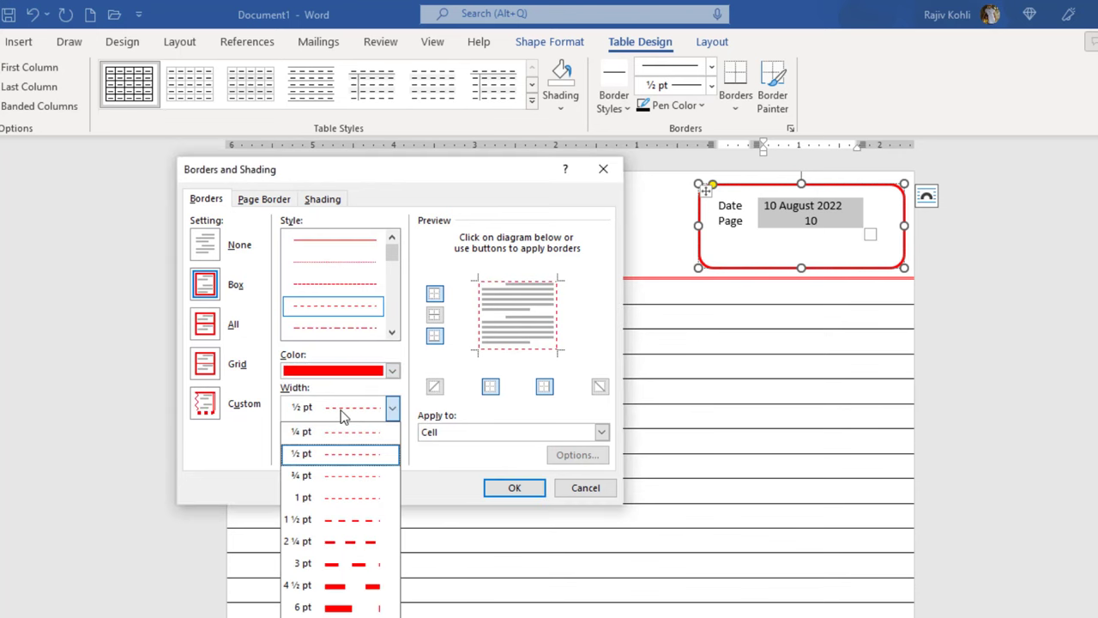
left_click(350, 497)
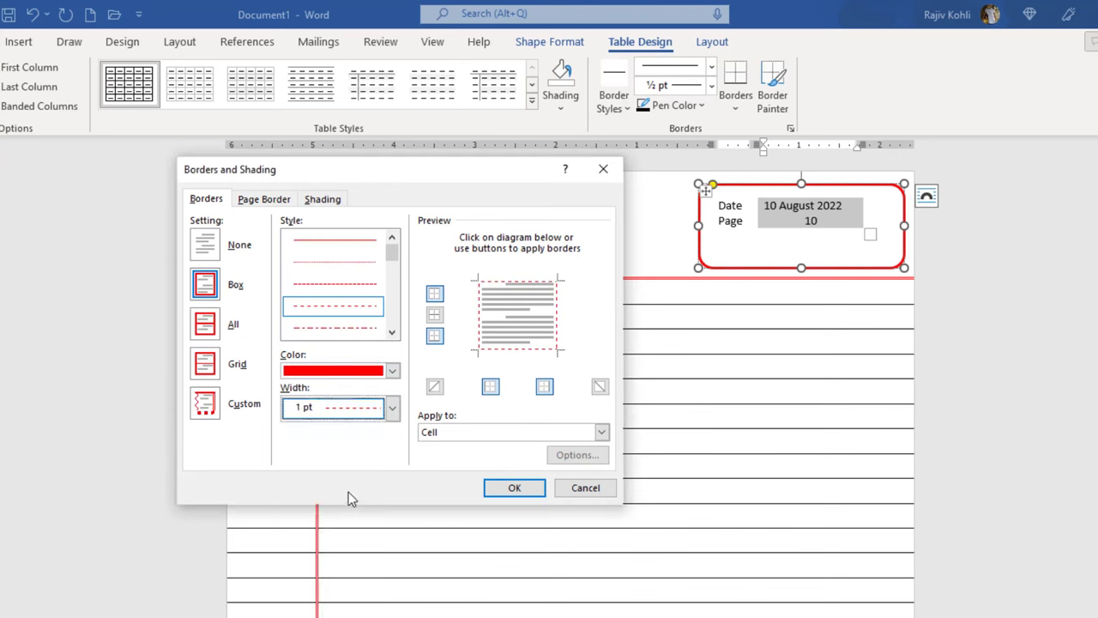
- Apply the dashed line only to inside-horizontal and bottom edges, removing left, top and right
left_click(532, 317)
left_click(525, 352)
left_click(480, 336)
left_click(504, 292)
left_click(558, 313)
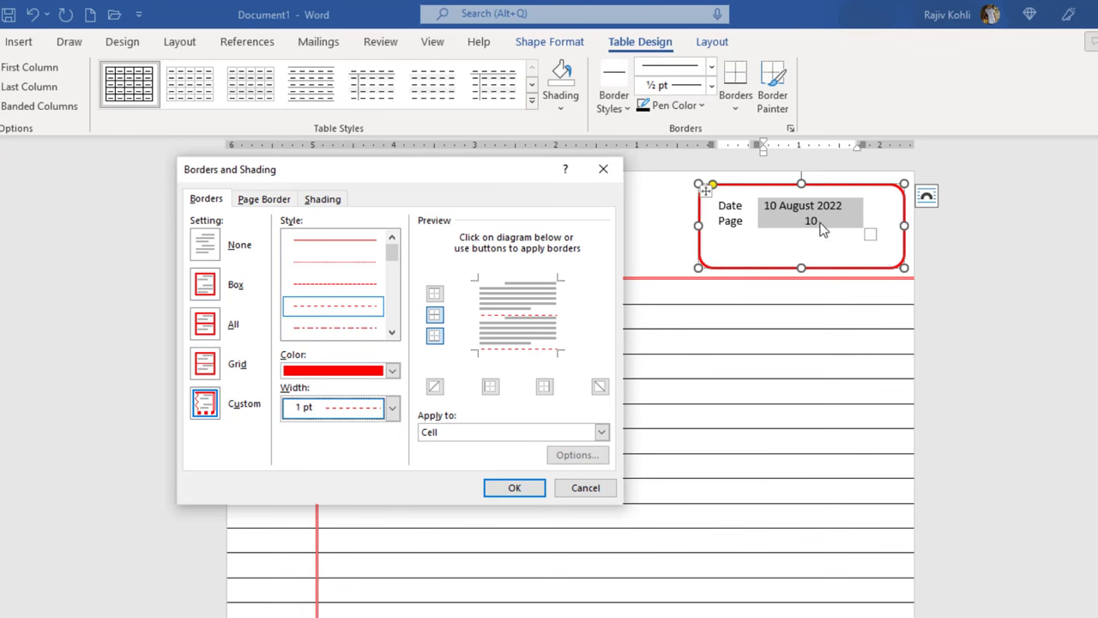
left_click(512, 488)
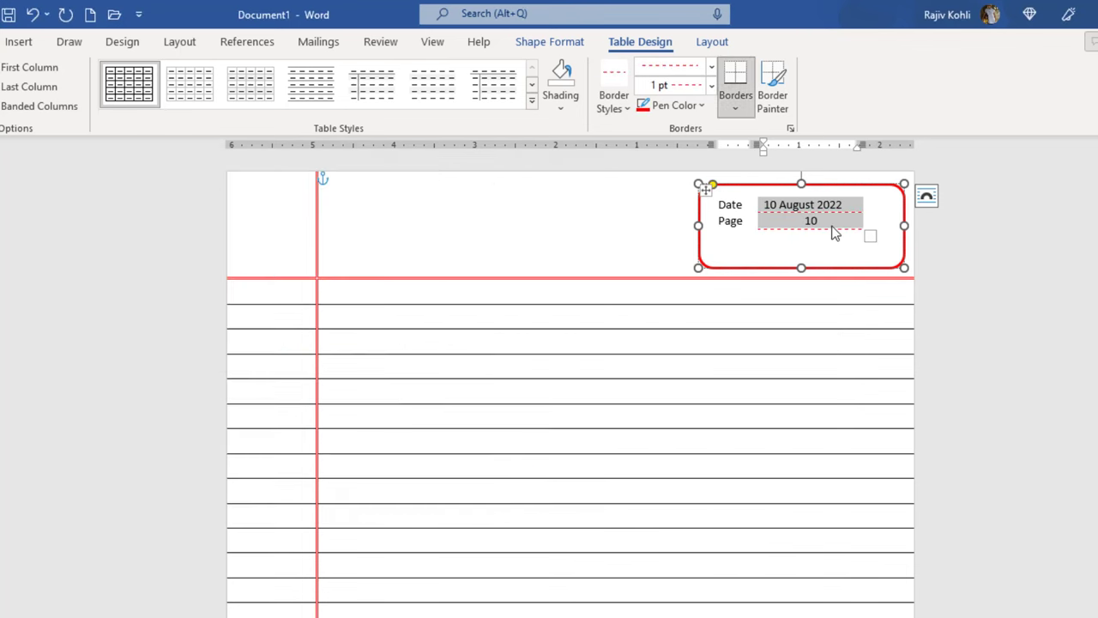
- Replace the date with 11 August 2022 and the page number with 12
left_click(834, 221)
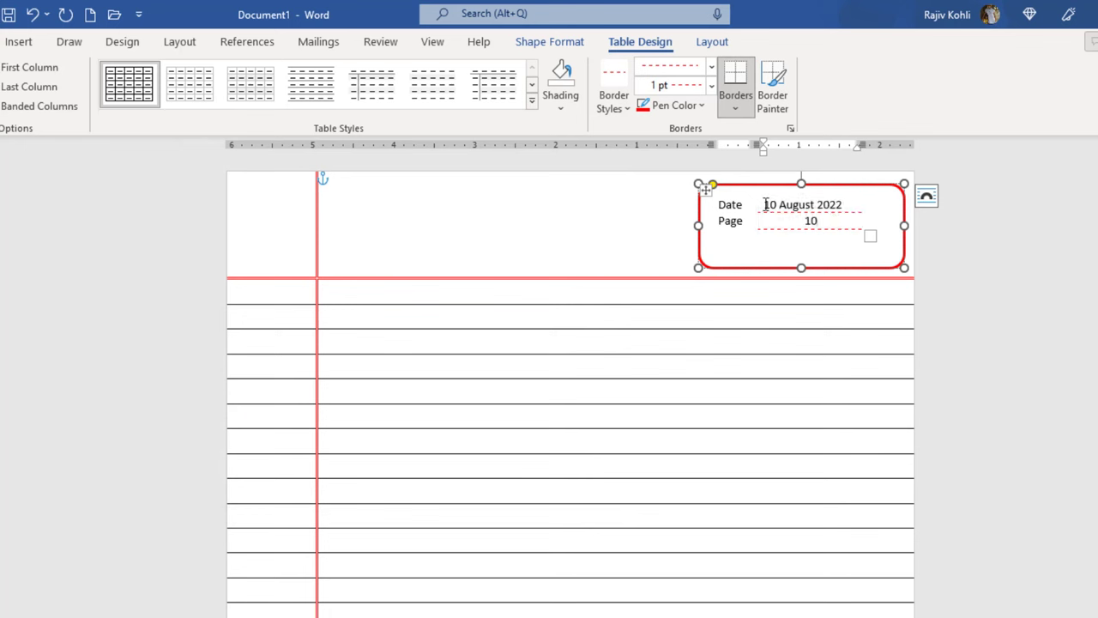
left_click_drag(765, 204, 842, 206)
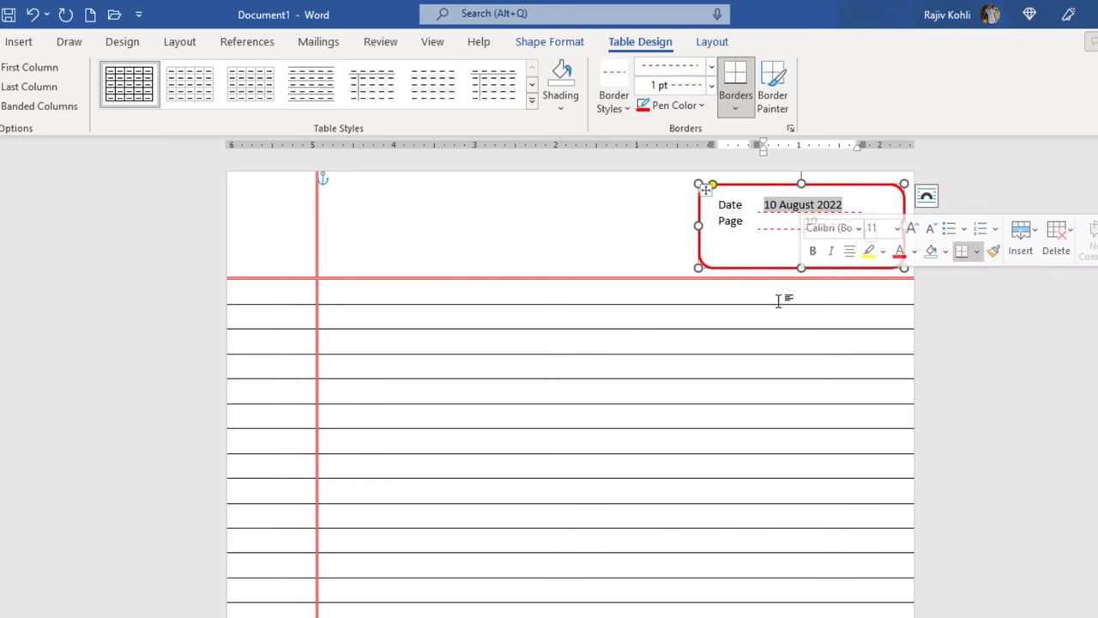
type("11 Augu")
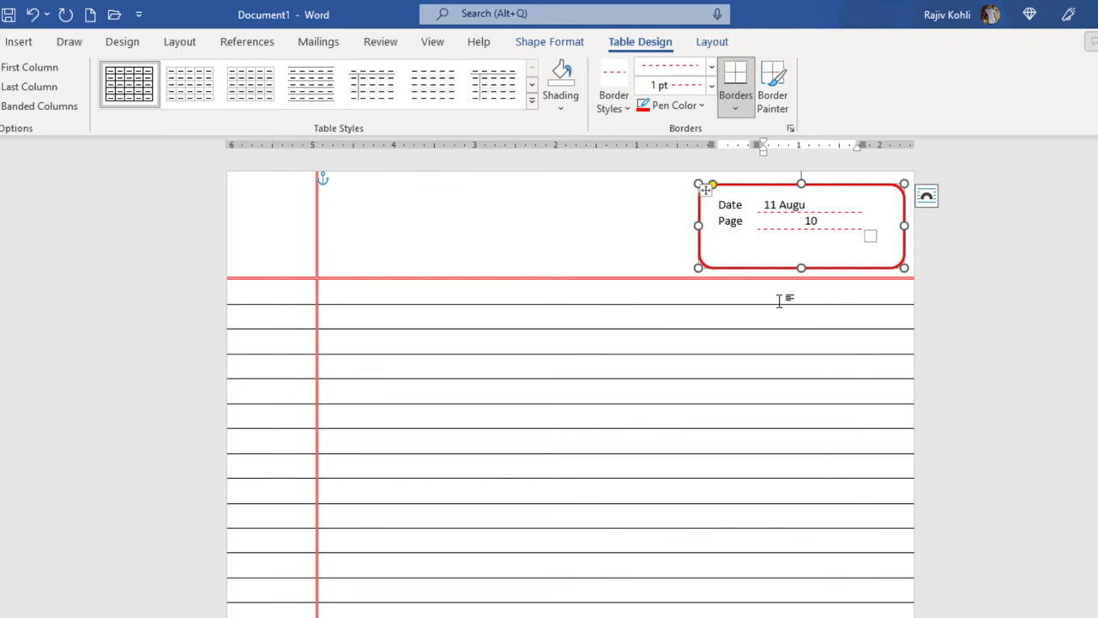
type("st 2022")
key("Down")
key("BackSpace")
type("2")
left_click(488, 288)
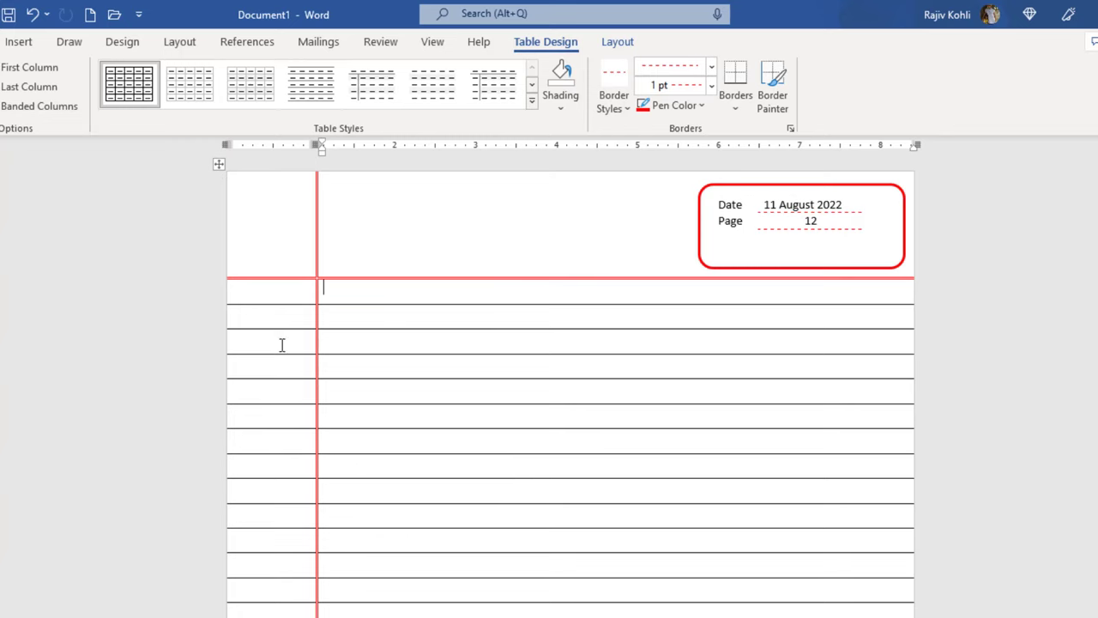
- Type the heading 'CHAPTER: The Wind and The Sun' on the first ruled row
left_click(265, 293)
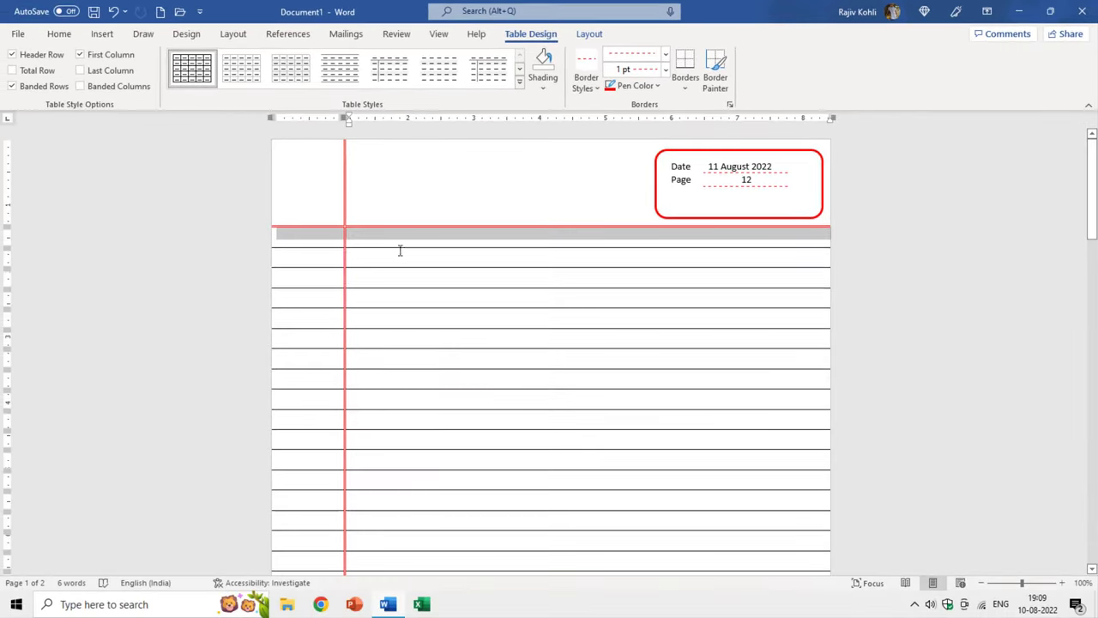
left_click_drag(400, 250, 430, 537)
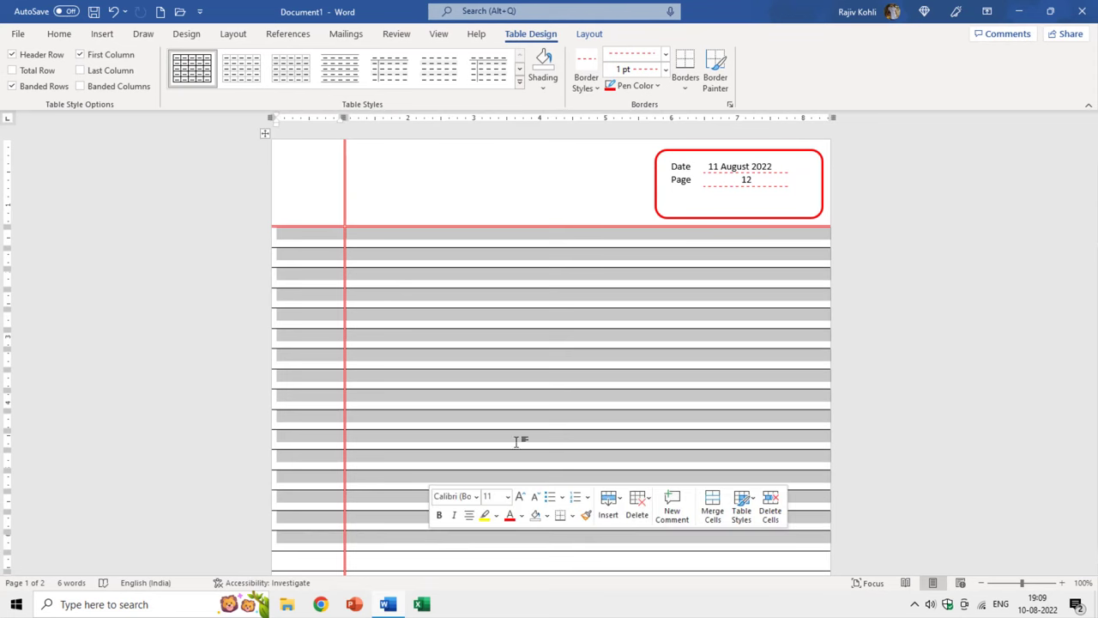
left_click(326, 341)
left_click(485, 402)
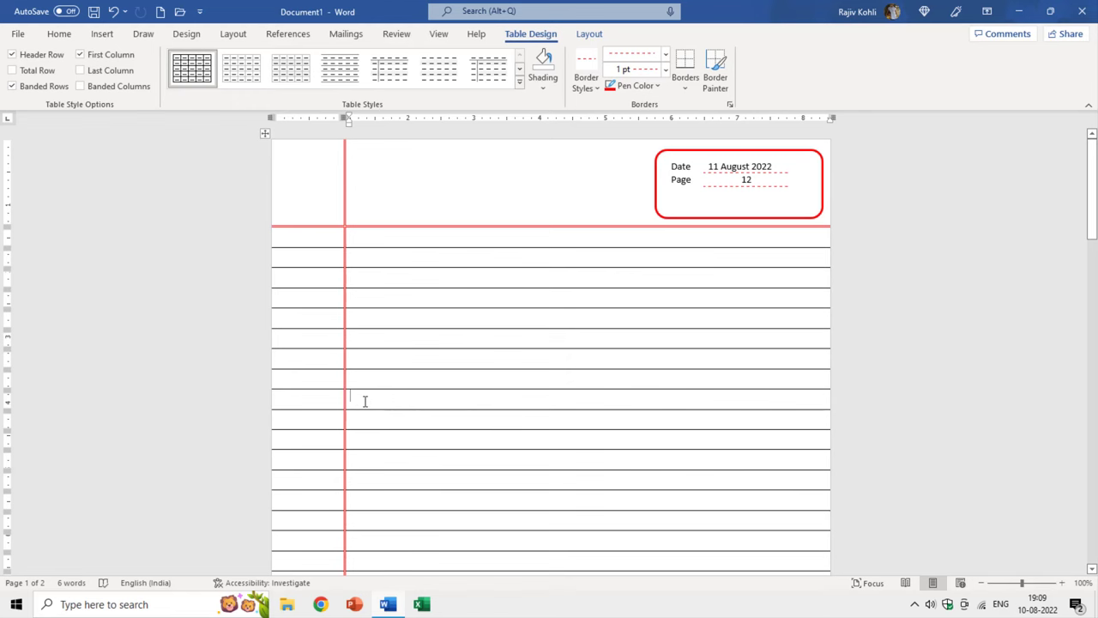
type("Typing")
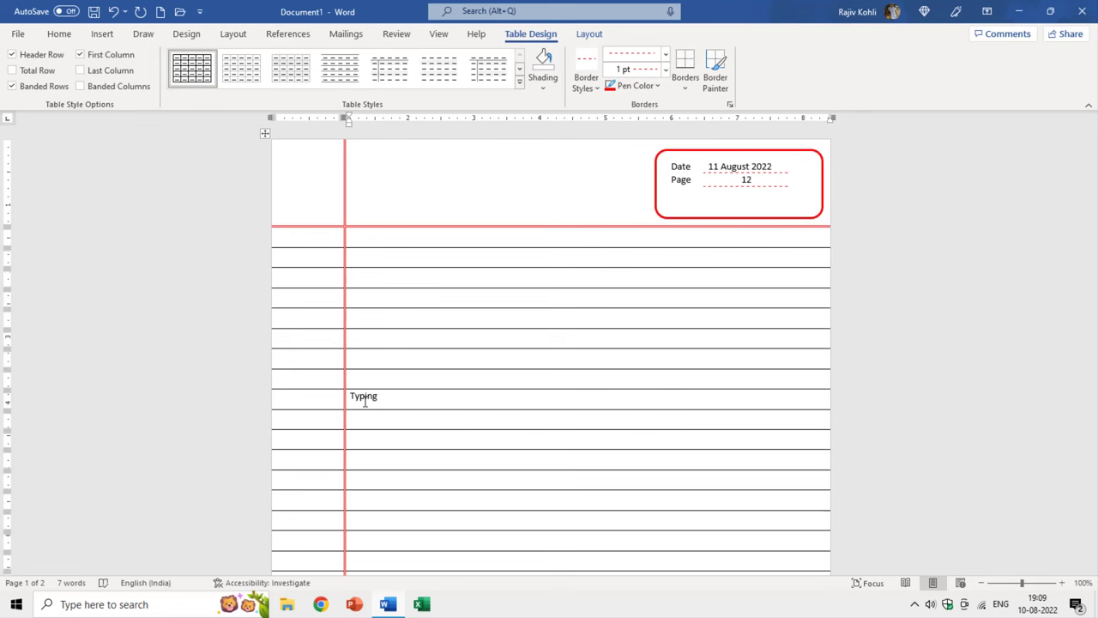
key("ctrl+z")
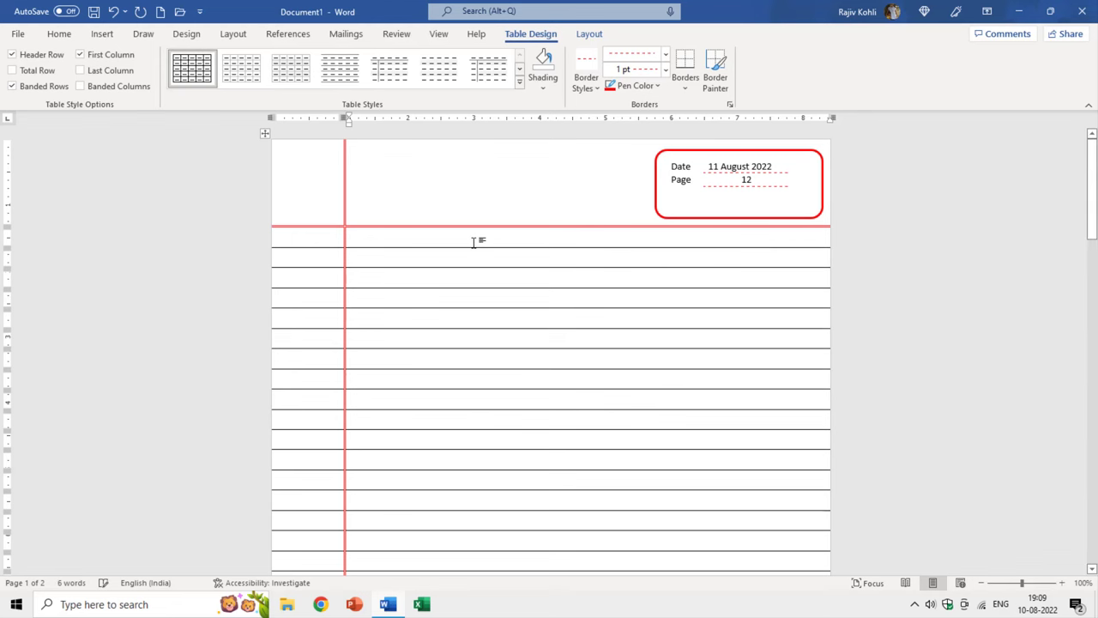
type("c")
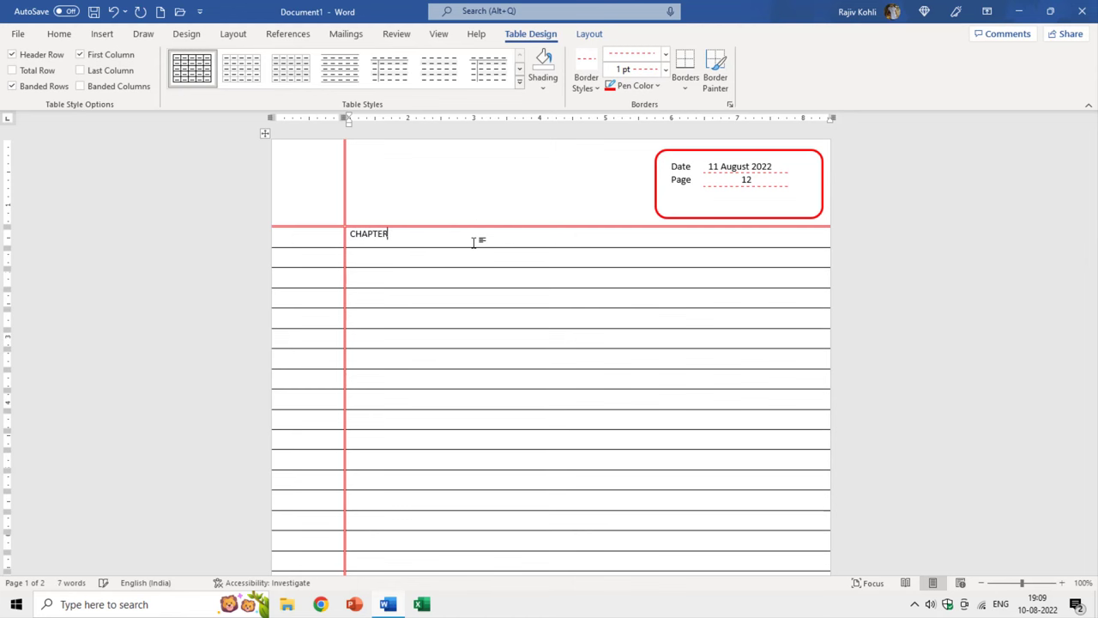
type("TY")
type("e Wind and The Sun")
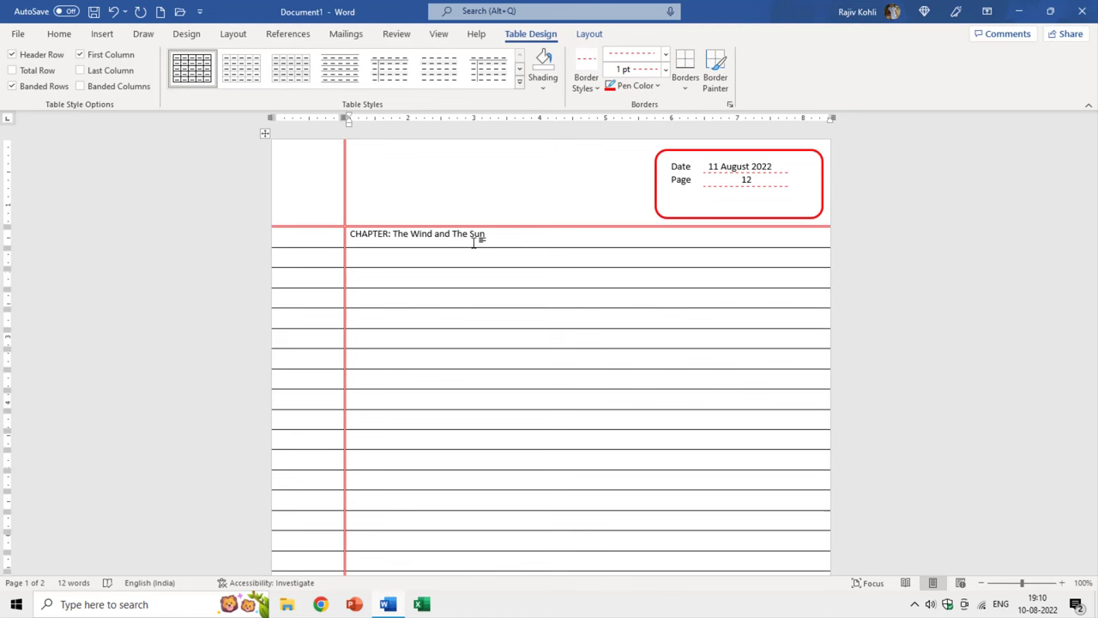
- Centre the chapter heading, make it bold and enlarge it to 14 pt
left_click(346, 236)
left_click(59, 33)
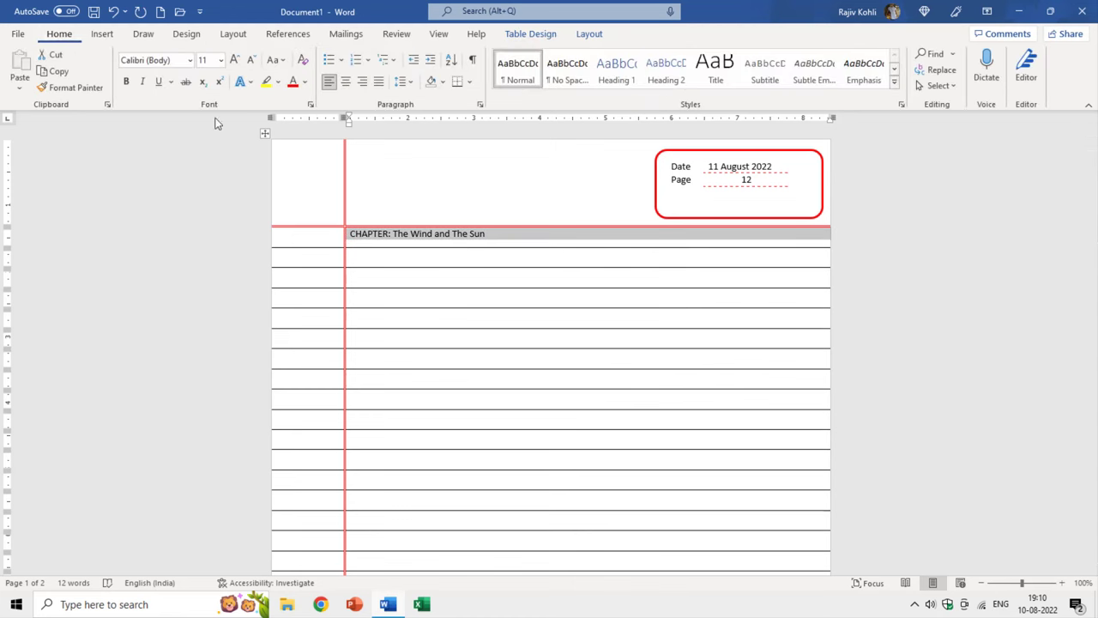
left_click(347, 83)
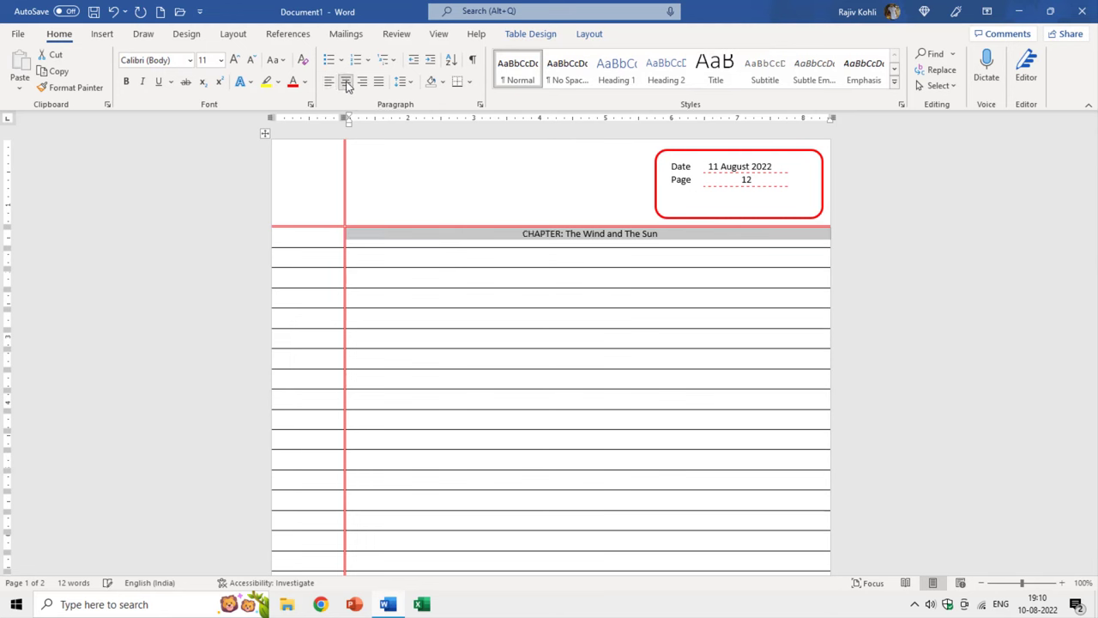
left_click(126, 80)
left_click(234, 59)
left_click(234, 59)
left_click(234, 59)
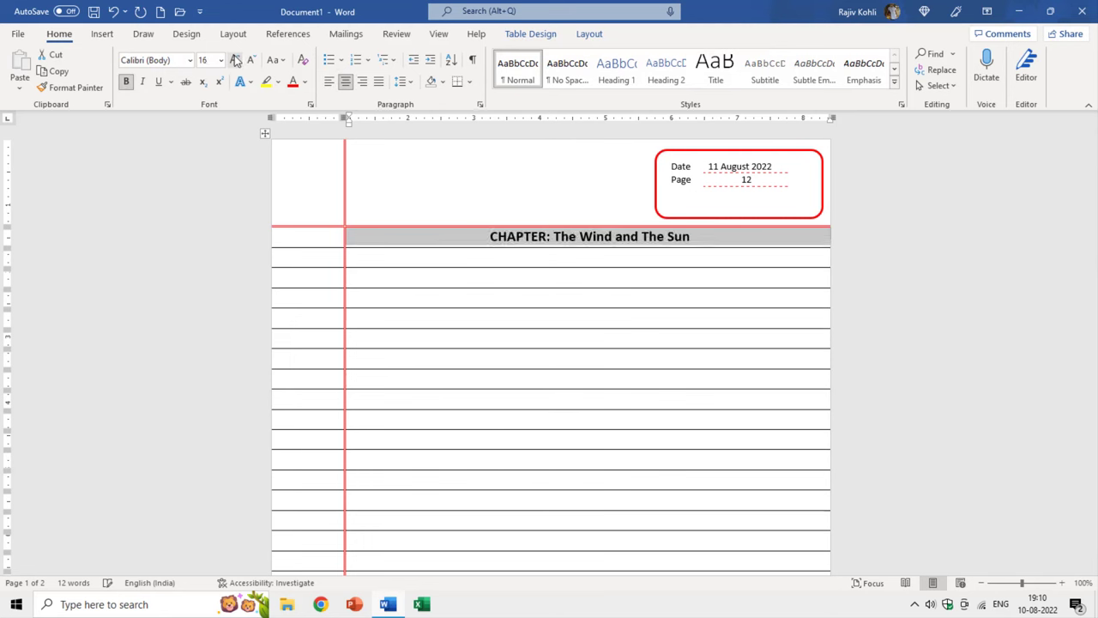
left_click(498, 237)
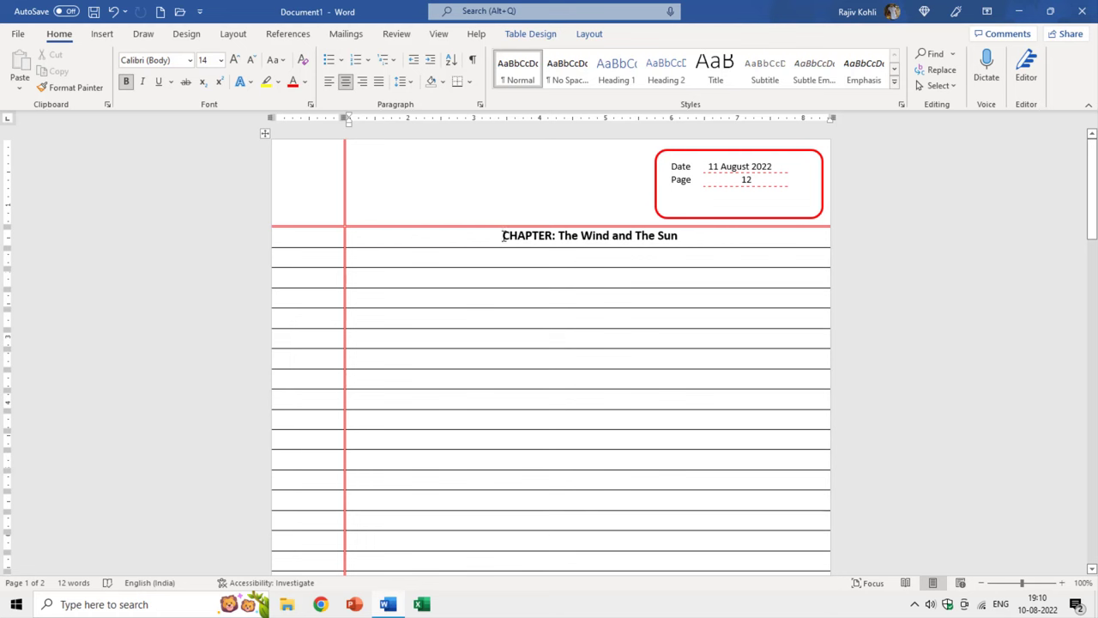
- Set the chapter heading cell's vertical alignment to Bottom in Table Properties
left_click_drag(495, 237, 677, 239)
right_click(633, 243)
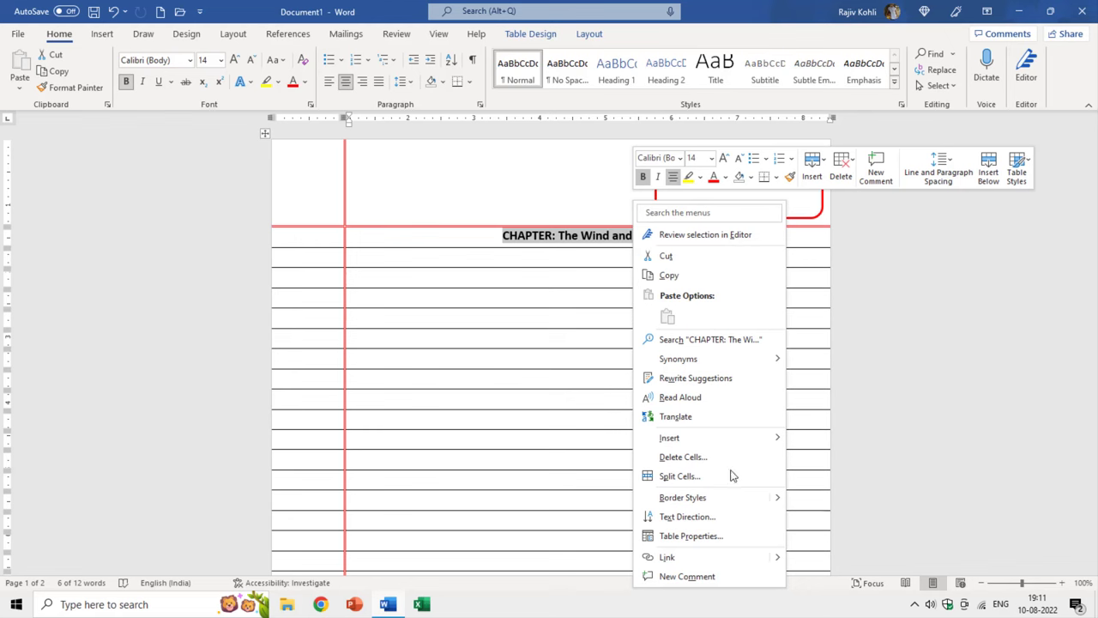
left_click(722, 540)
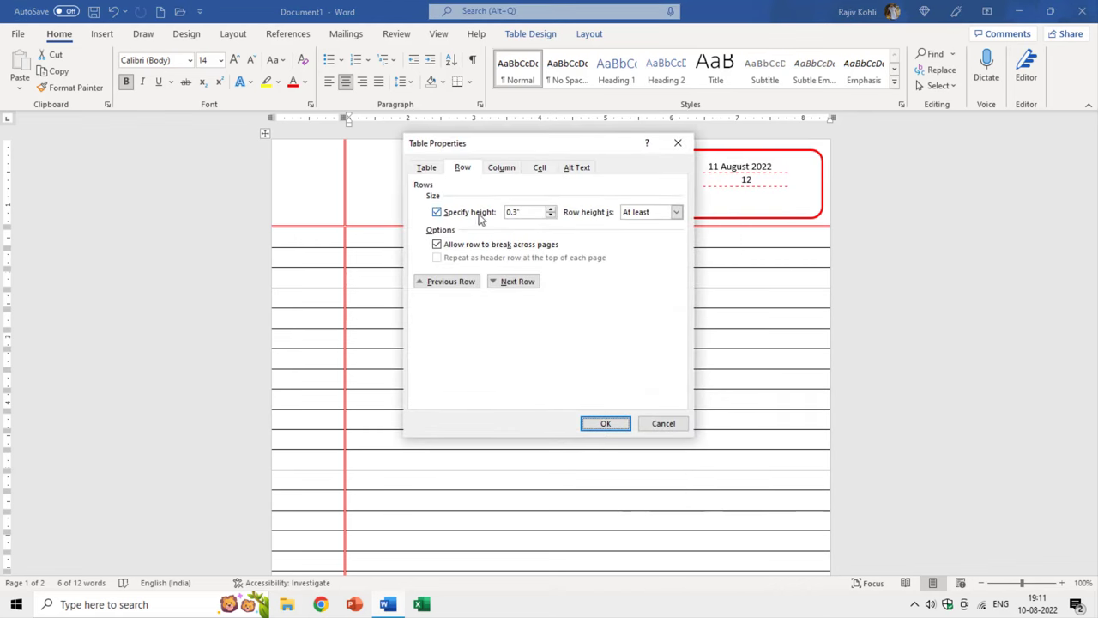
left_click(539, 168)
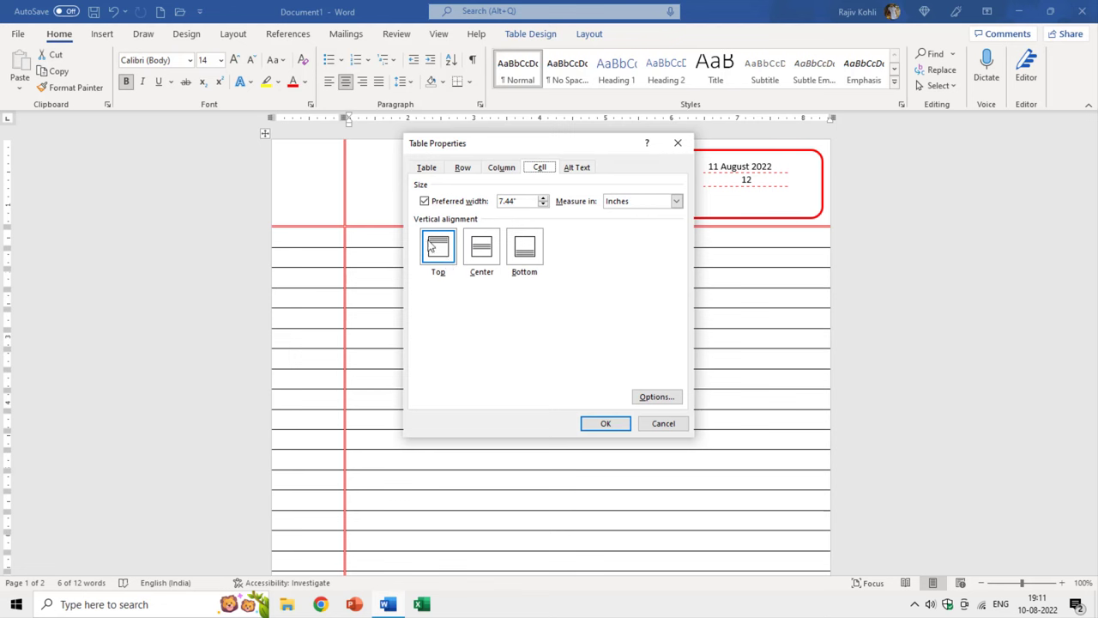
key("Return")
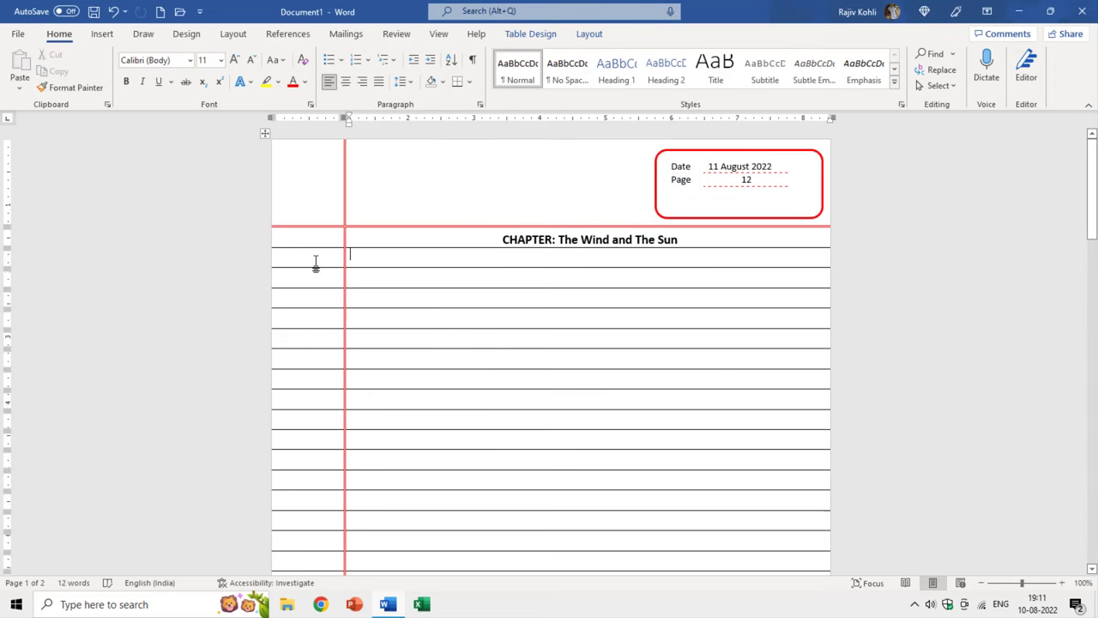
- Set the empty ruled rows below the heading to Bottom vertical cell alignment
left_click_drag(323, 262, 499, 299)
right_click(499, 299)
left_click(517, 451)
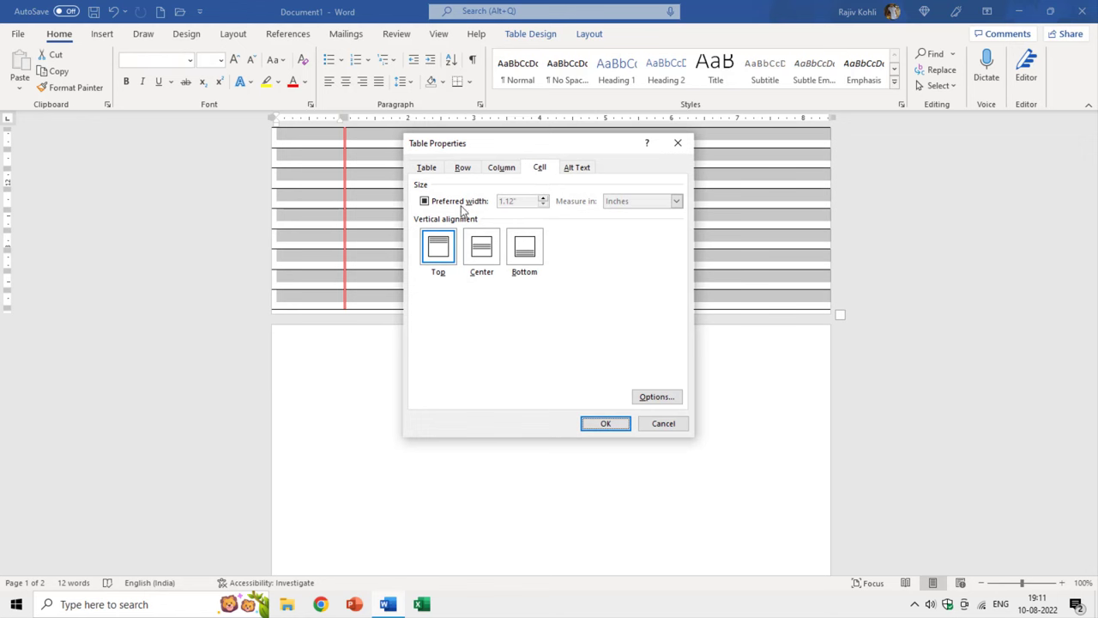
key("alt+b")
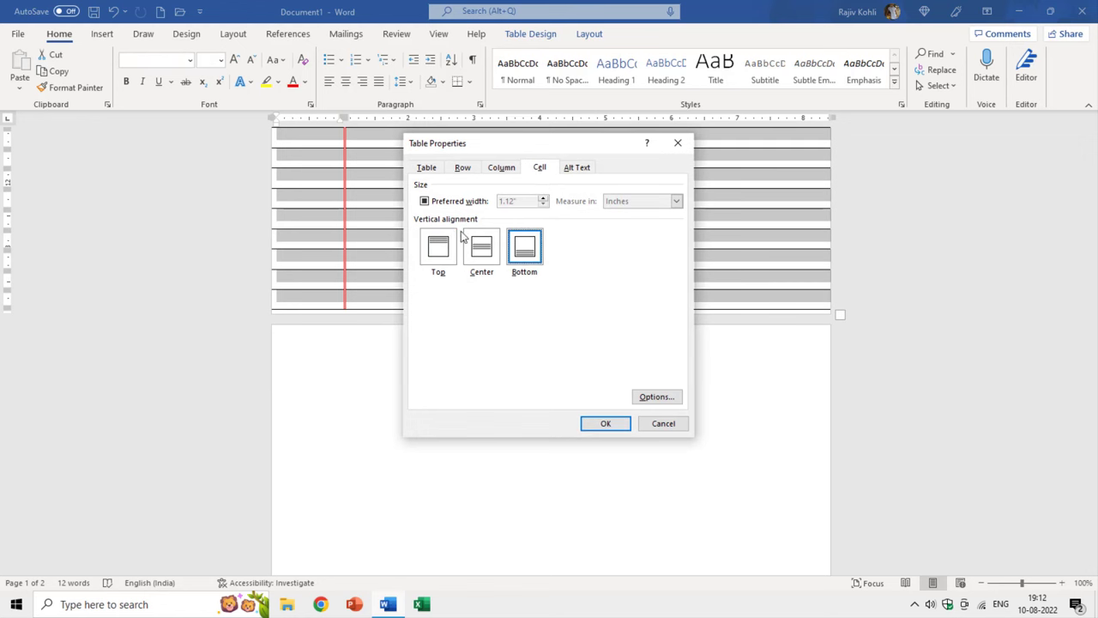
left_click(601, 421)
scroll(375, 265, "up", 5)
scroll(375, 265, "up", 3)
scroll(375, 266, "up", 5)
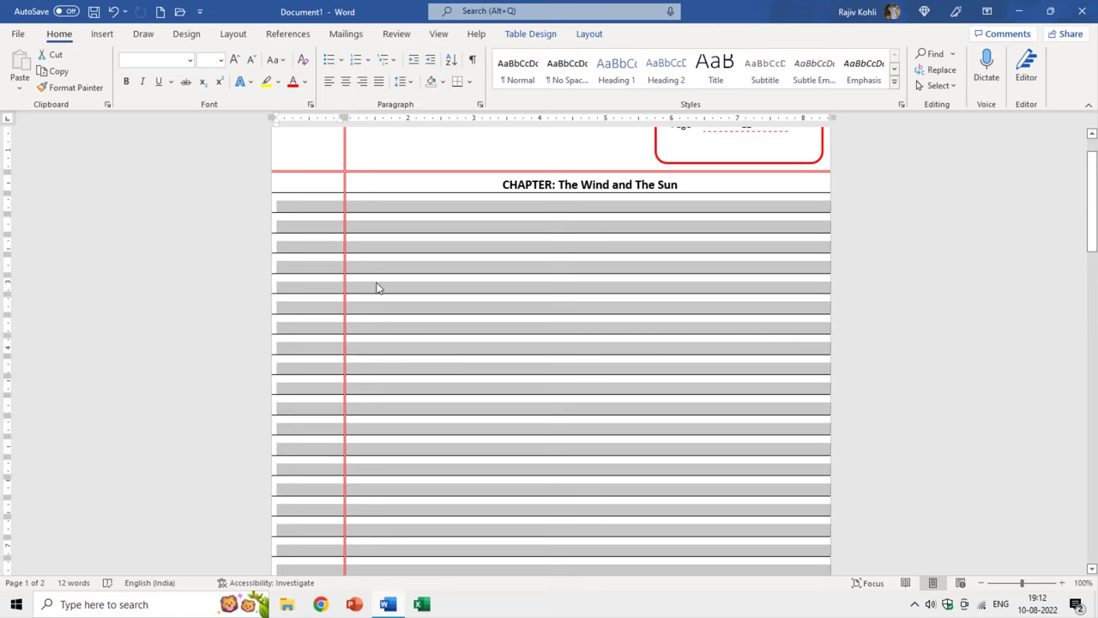
left_click(377, 287)
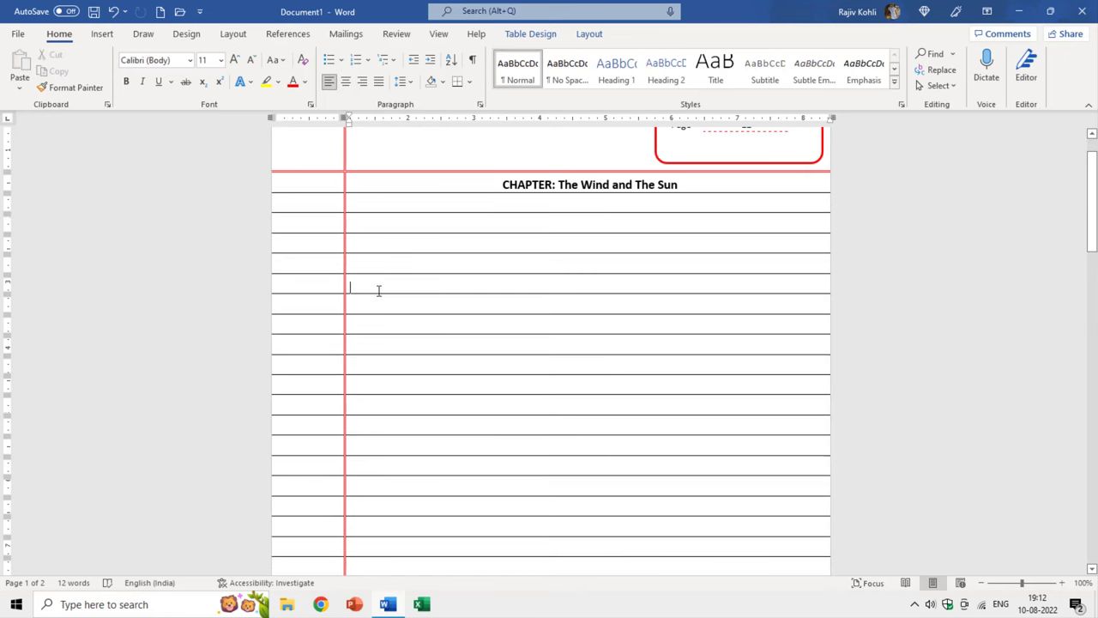
type("What did the s")
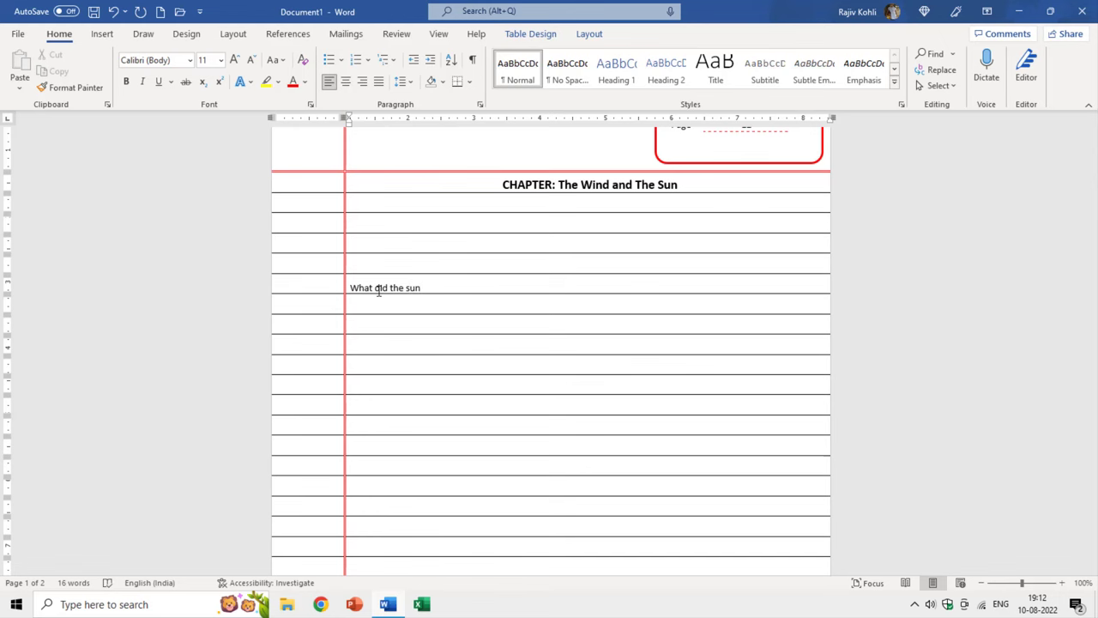
type("un")
scroll(378, 290, "up", 1)
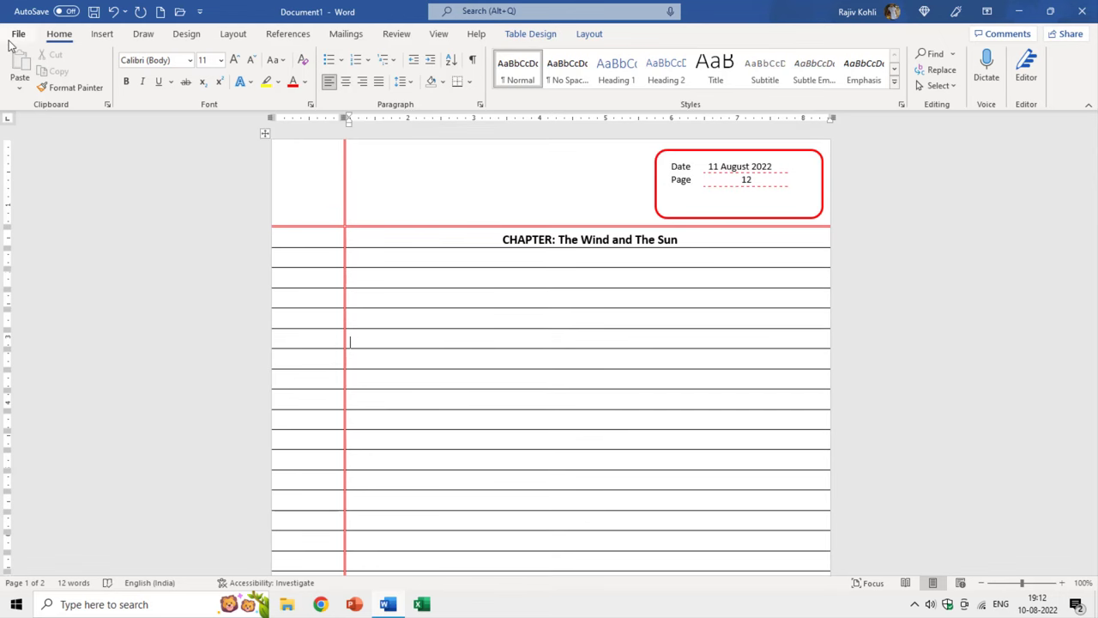
left_click(15, 34)
left_click(38, 246)
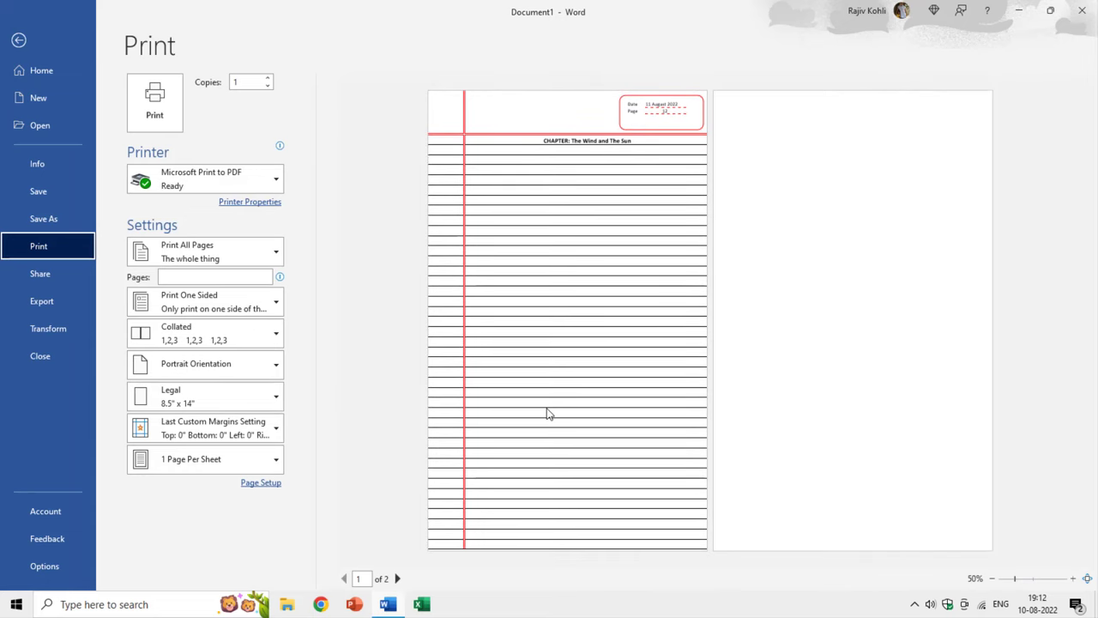
key("Escape")
scroll(483, 404, "down", 3)
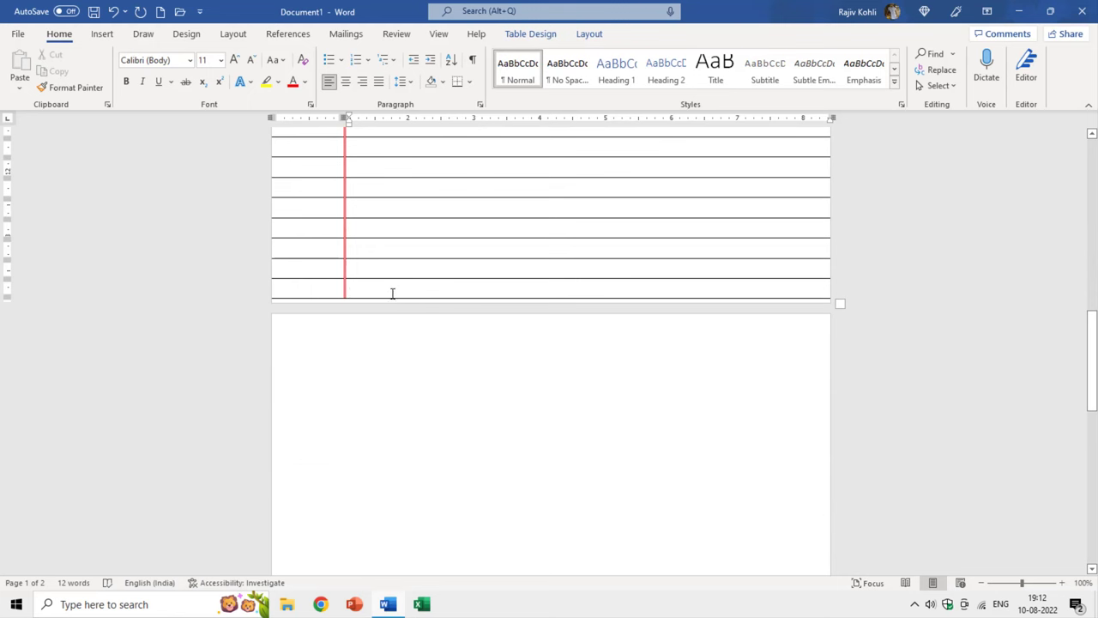
key("Tab")
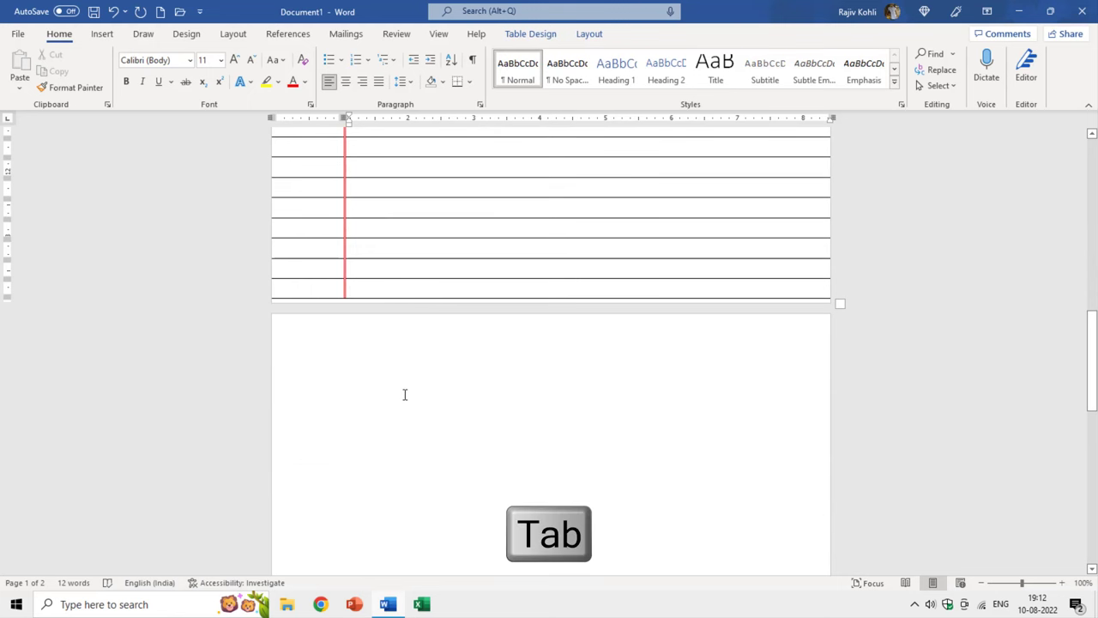
key("Tab")
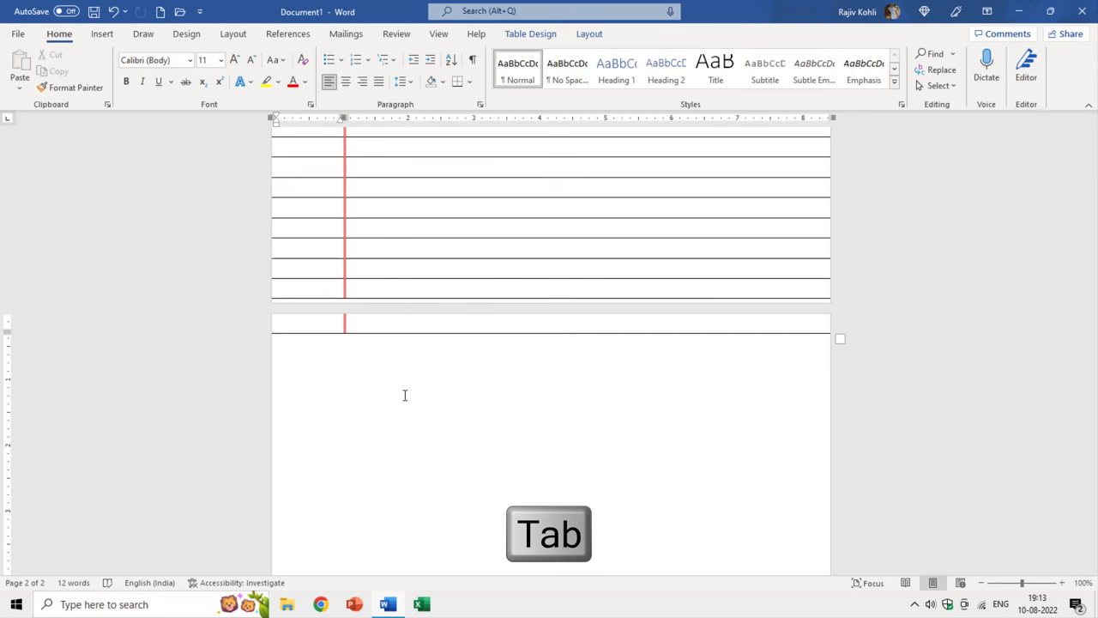
key("Tab")
key("Tab")
key("Tab")
key("Tab")
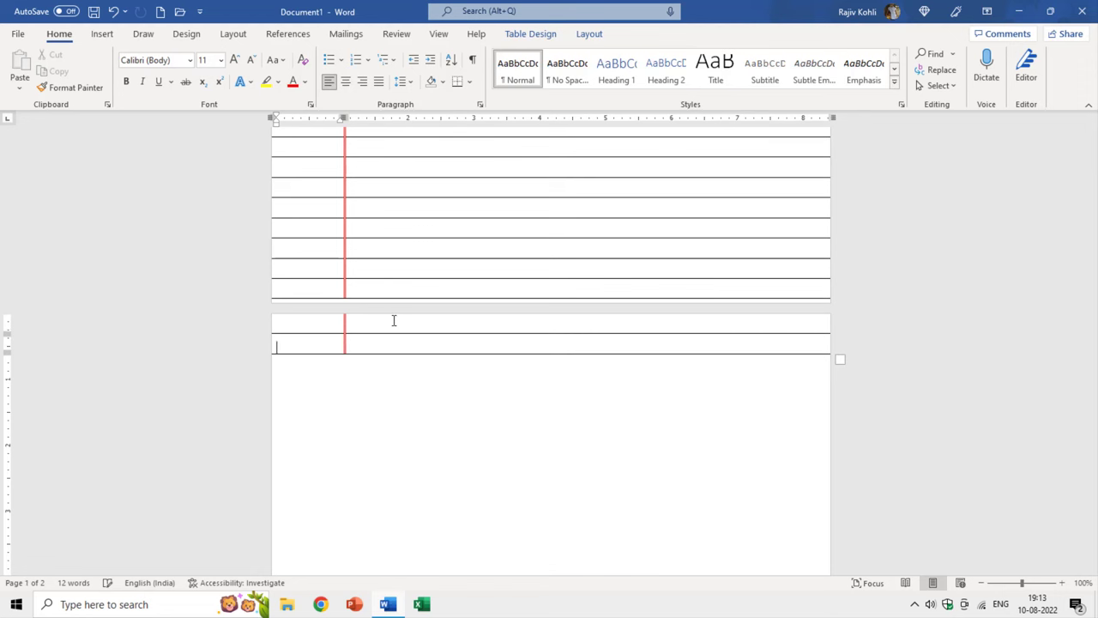
key("Tab")
key("Tab")
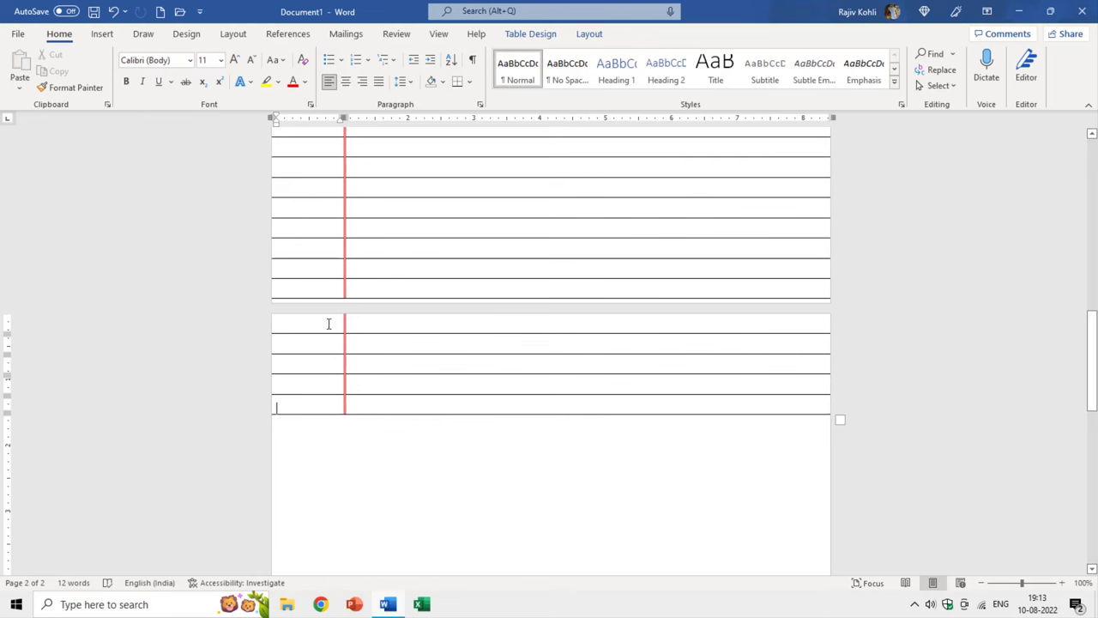
mouse_move(328, 323)
left_mouse_down()
mouse_move(335, 355)
mouse_move(443, 412)
left_mouse_up()
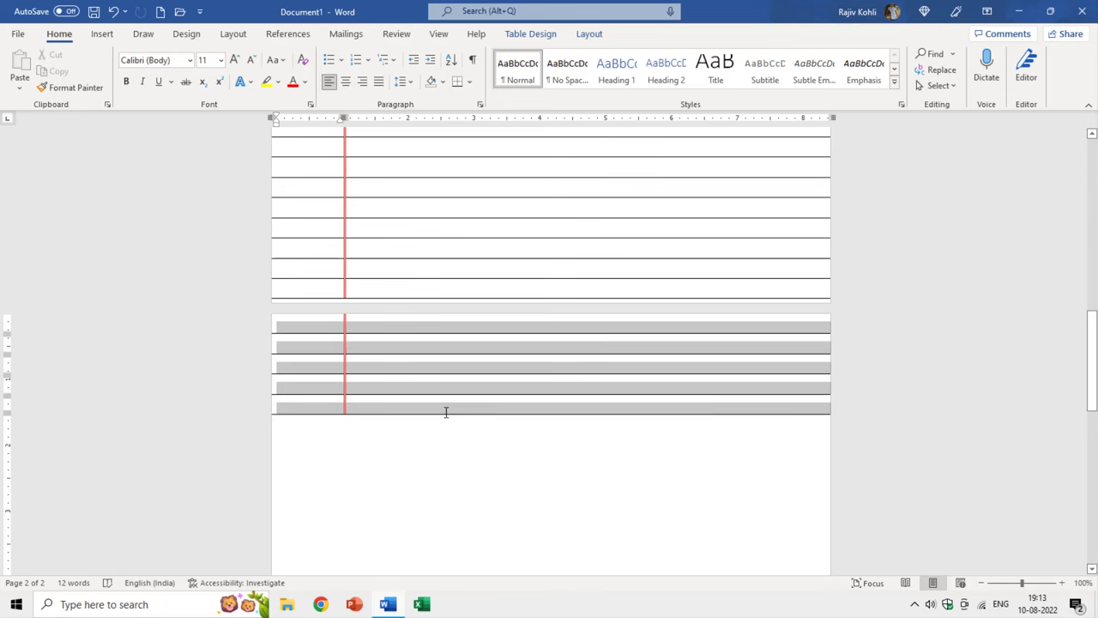
left_click(590, 34)
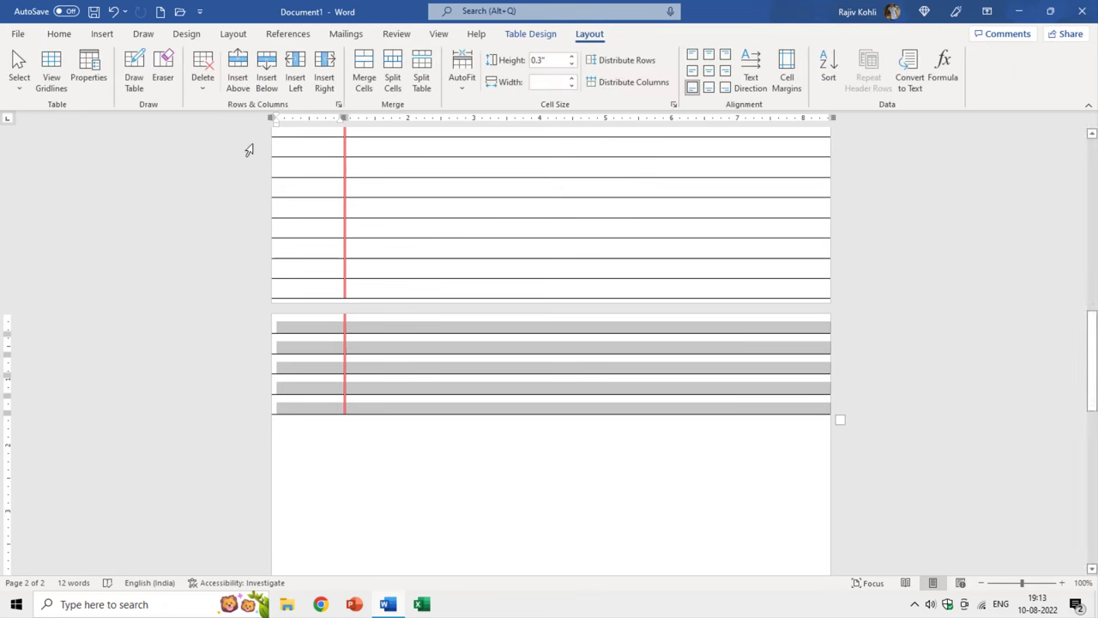
left_click(202, 87)
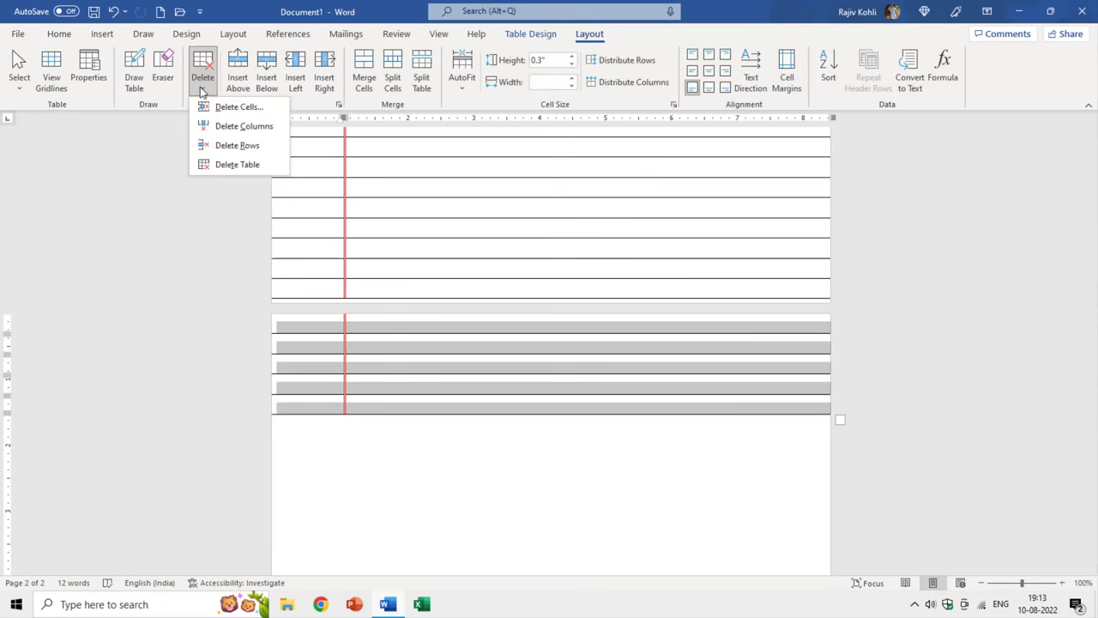
left_click(225, 146)
left_click(299, 287)
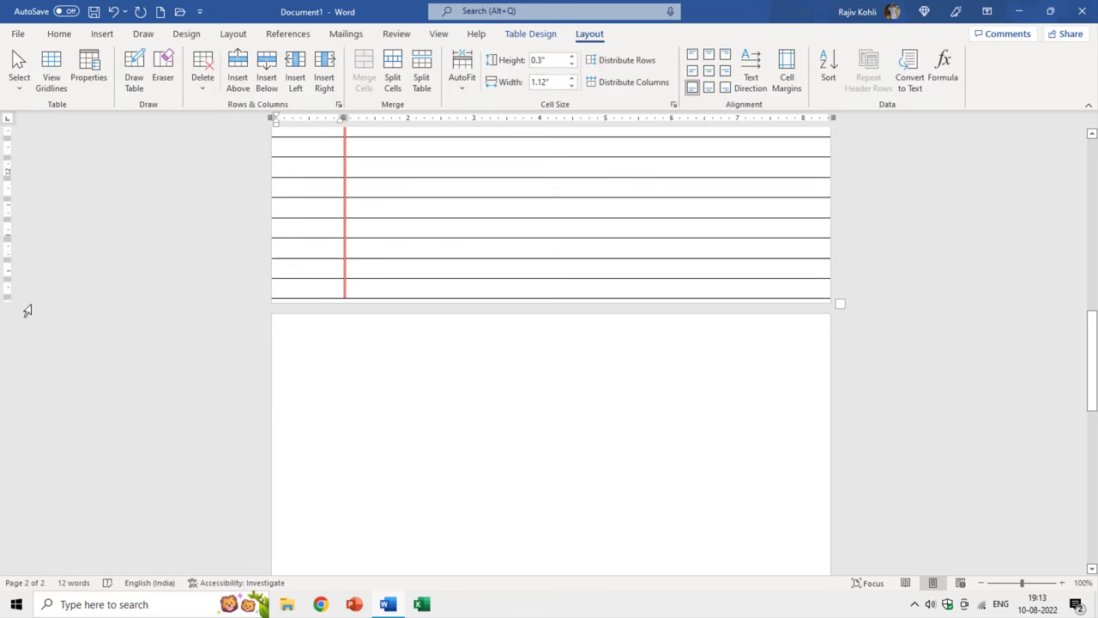